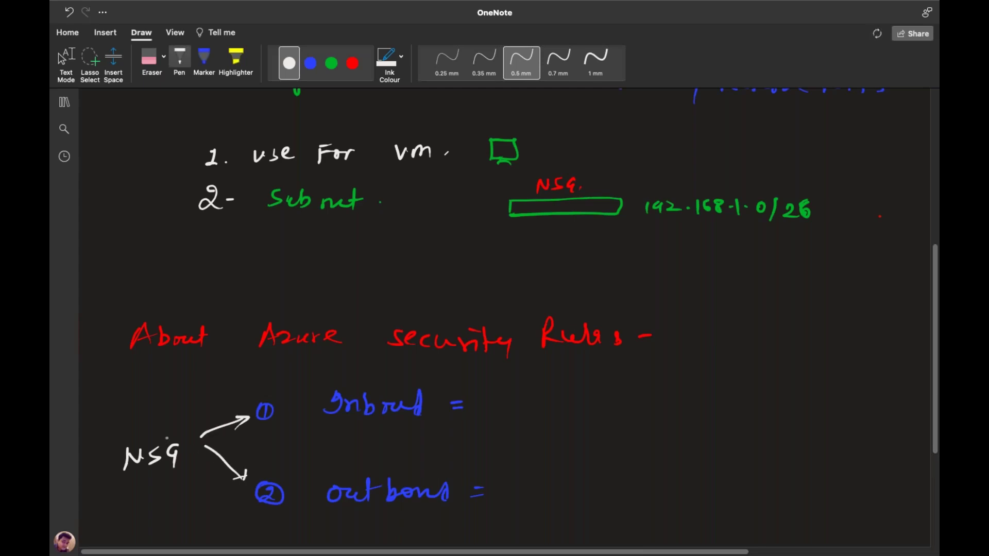
- Switch to Chrome and open the Network security groups list in the Azure portal in a new tab
key(Escape)
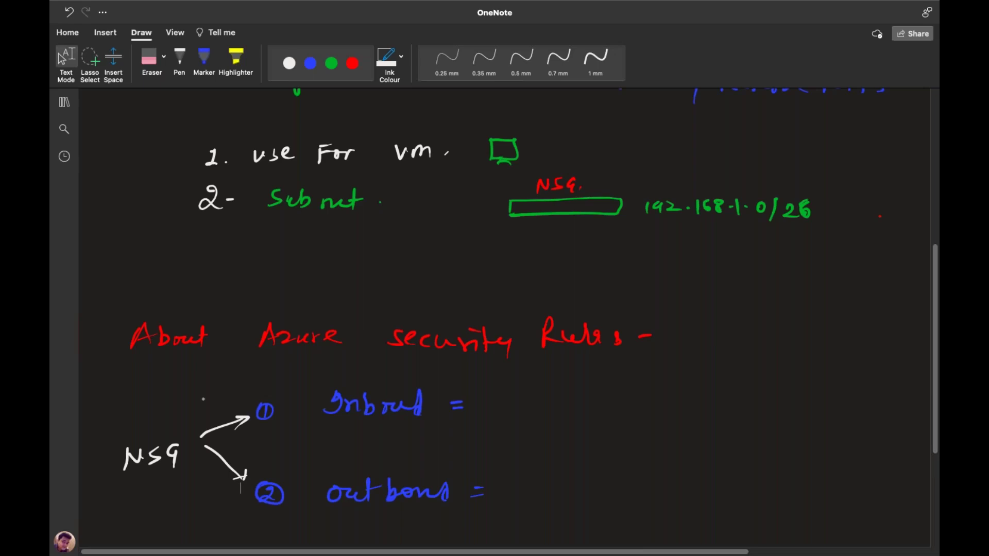
key(ctrl+Left)
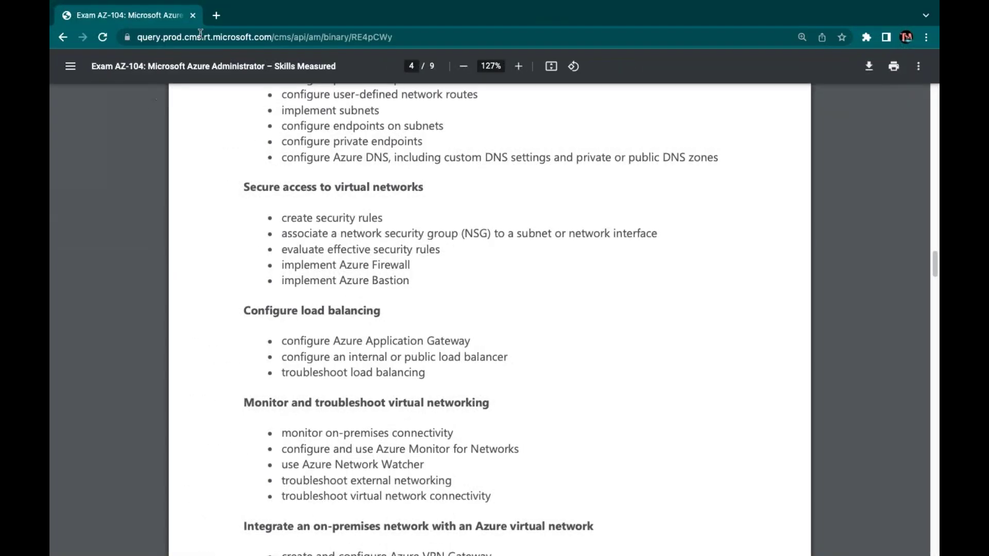
click(215, 18)
text(po)
key(Return)
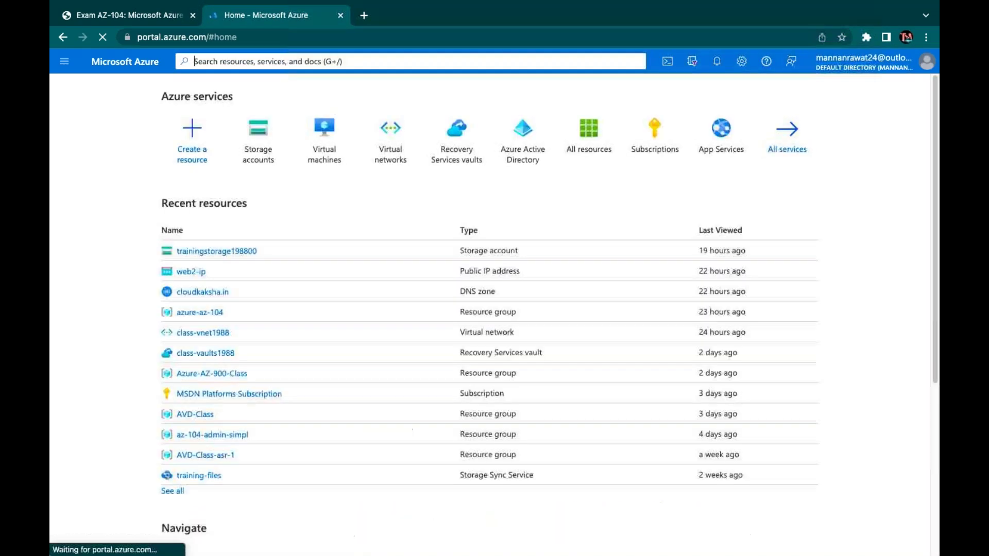
text(nsg)
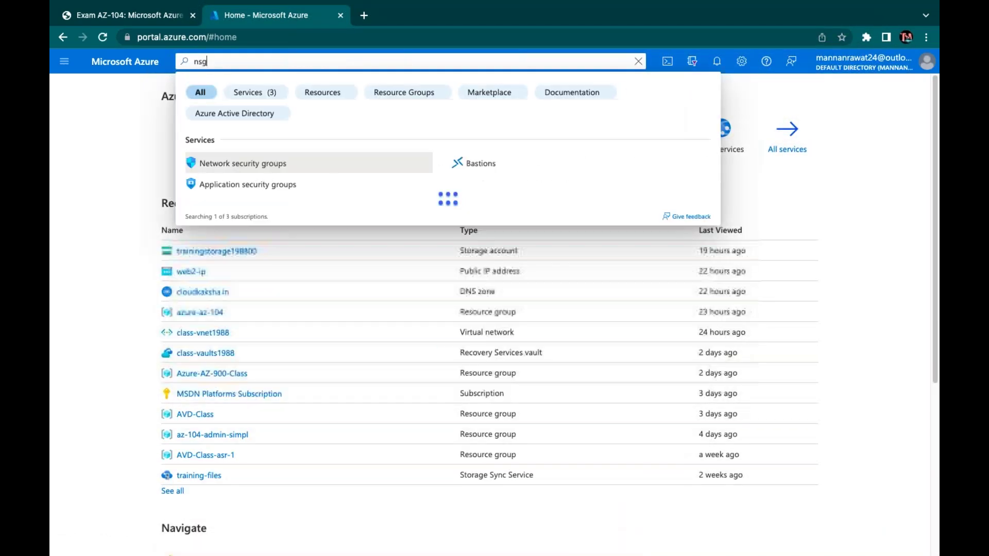
click(338, 161)
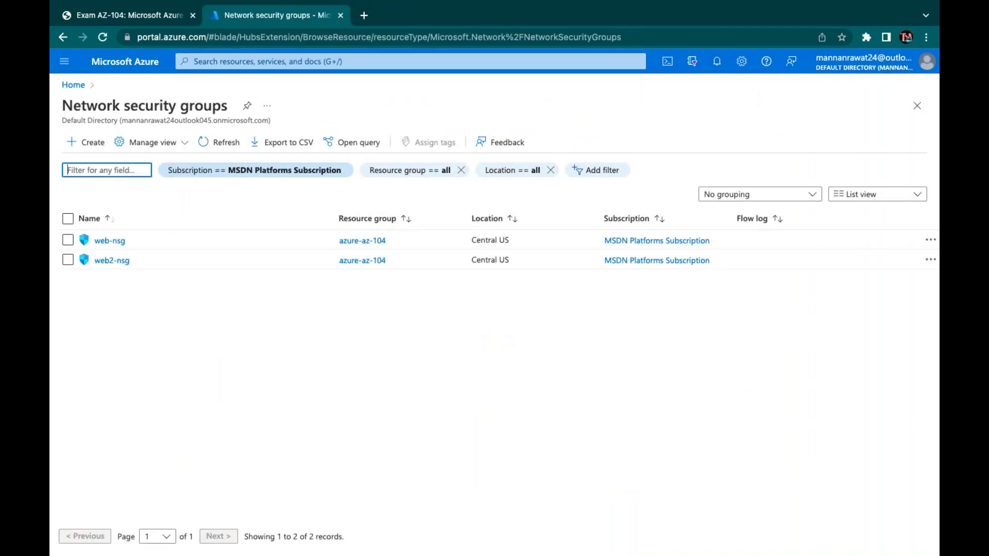
- Try to delete every resource listed under All resources from the portal home page
click(120, 64)
click(652, 140)
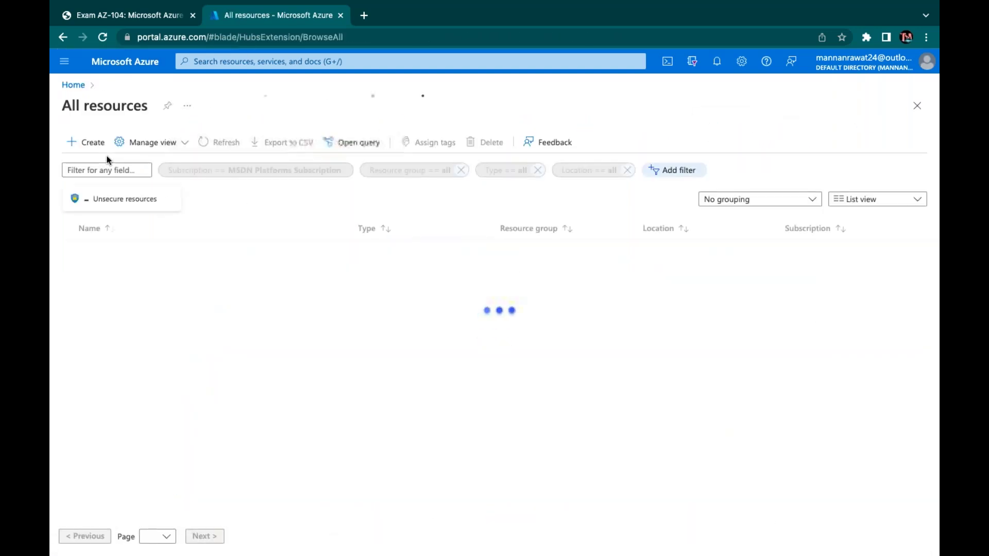
scroll(103, 309, down, 3)
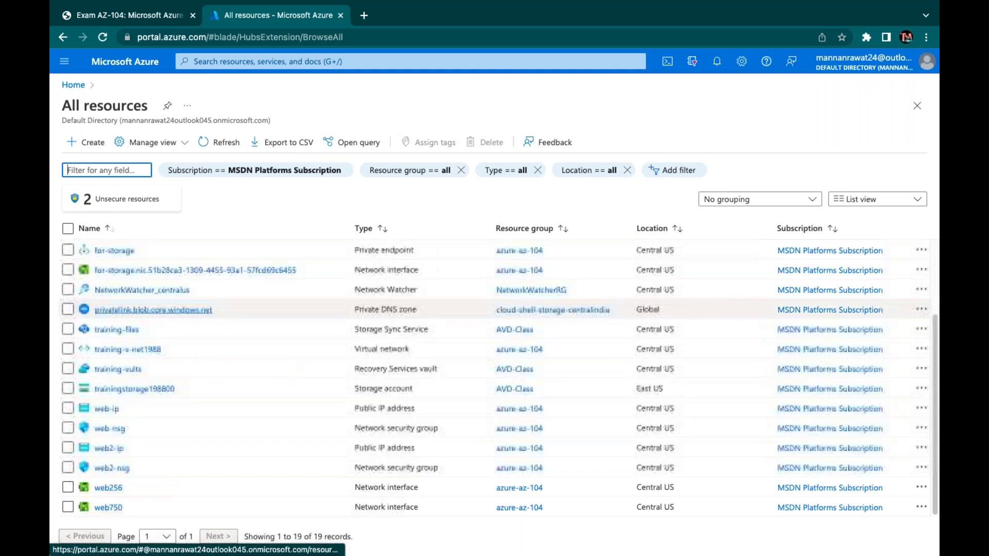
scroll(86, 320, up, 3)
click(67, 228)
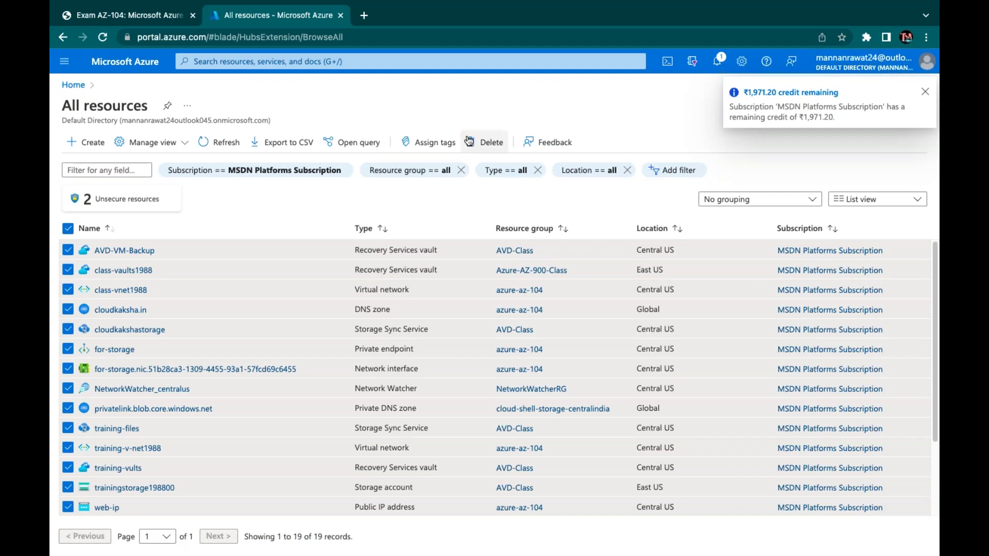
click(474, 141)
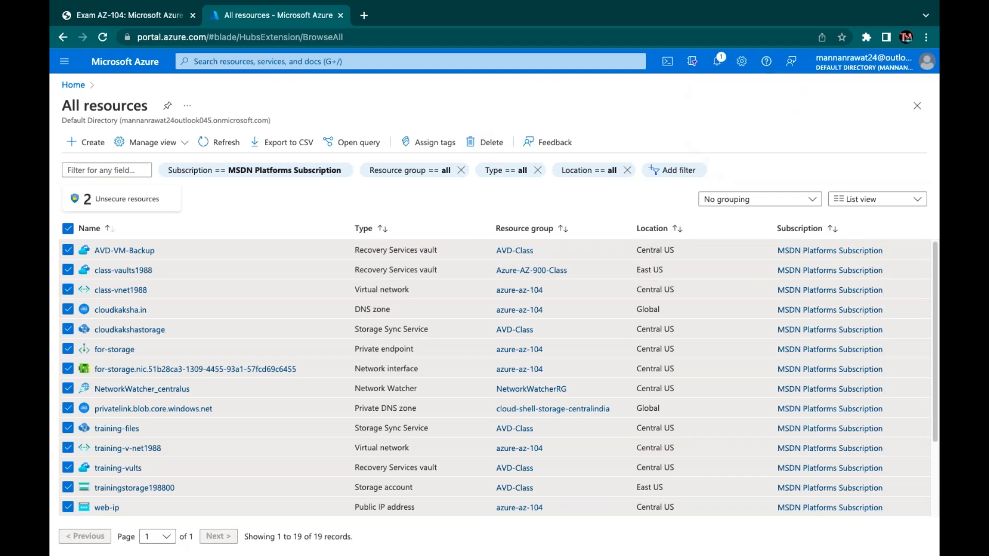
- Start a new network security group in the enabled MSDN Platforms Subscription and the azure-az-104 resource group
click(205, 57)
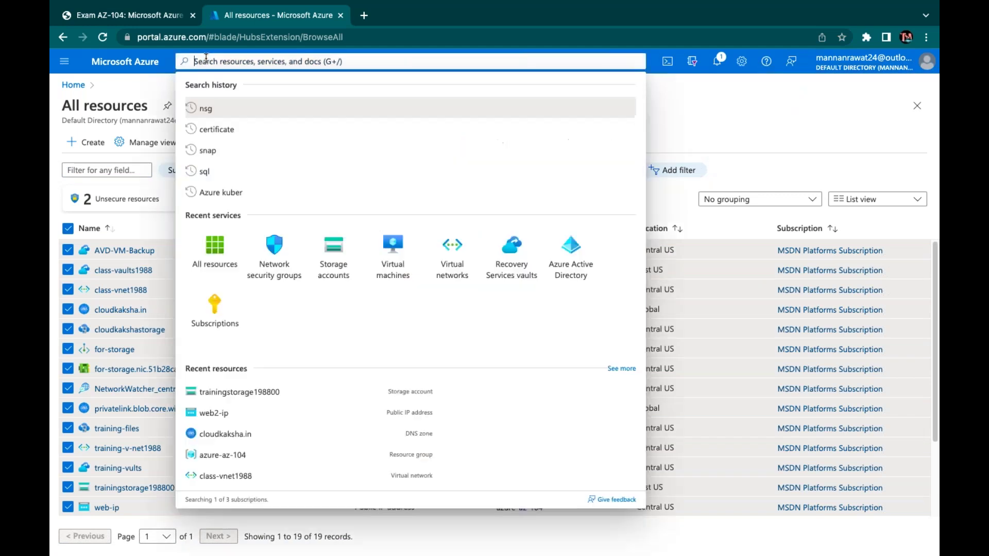
click(274, 246)
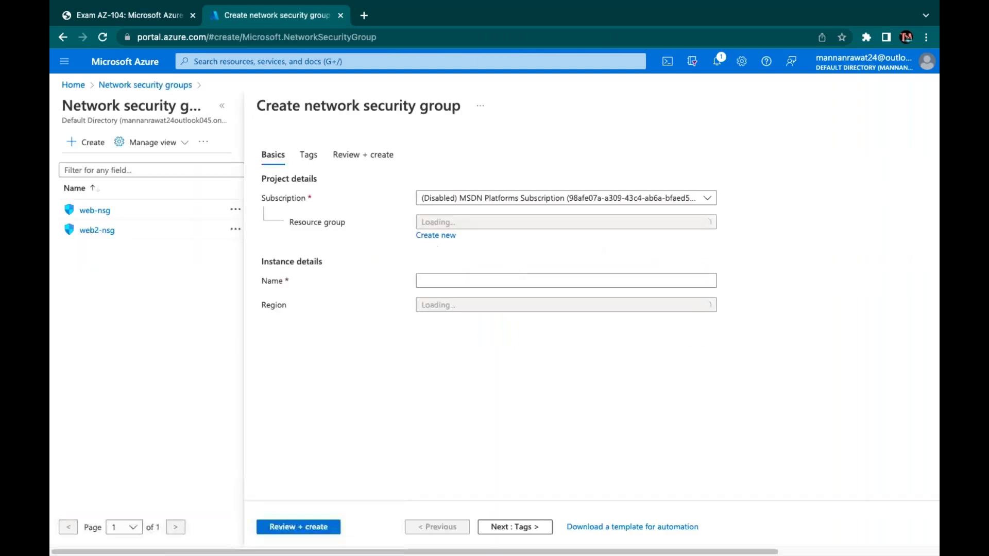
click(479, 203)
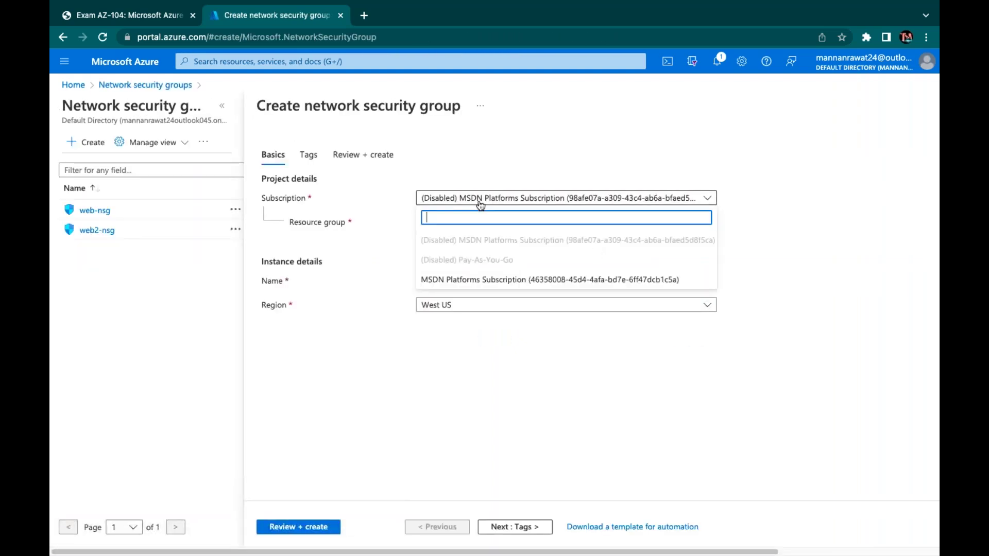
click(466, 276)
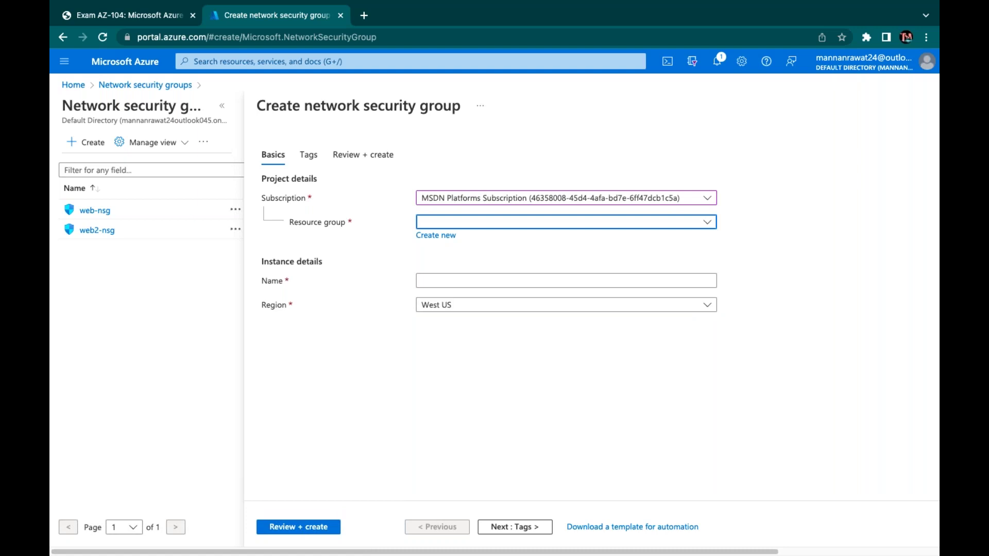
click(465, 221)
click(446, 343)
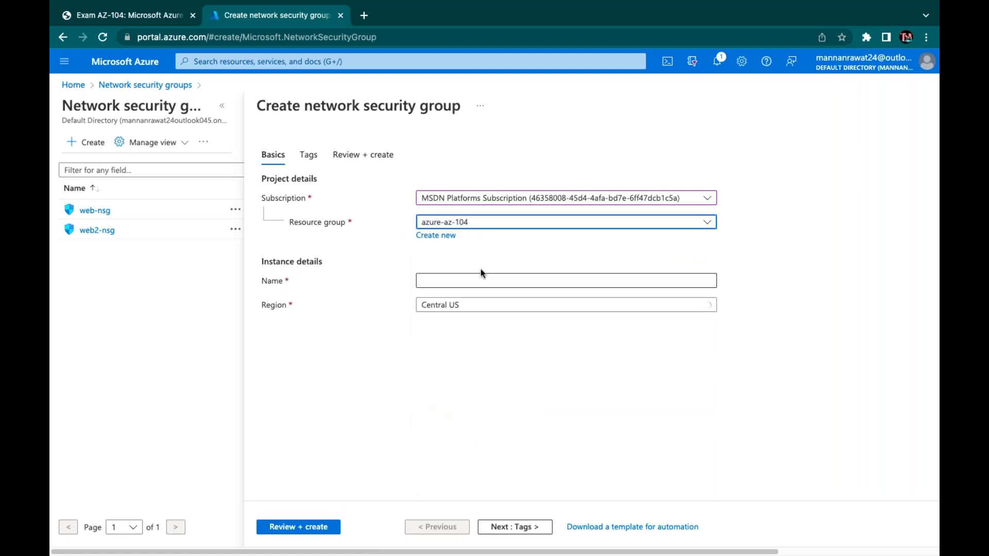
- Name the network security group class-nsg, keep the Central US region and create it without tags
click(464, 282)
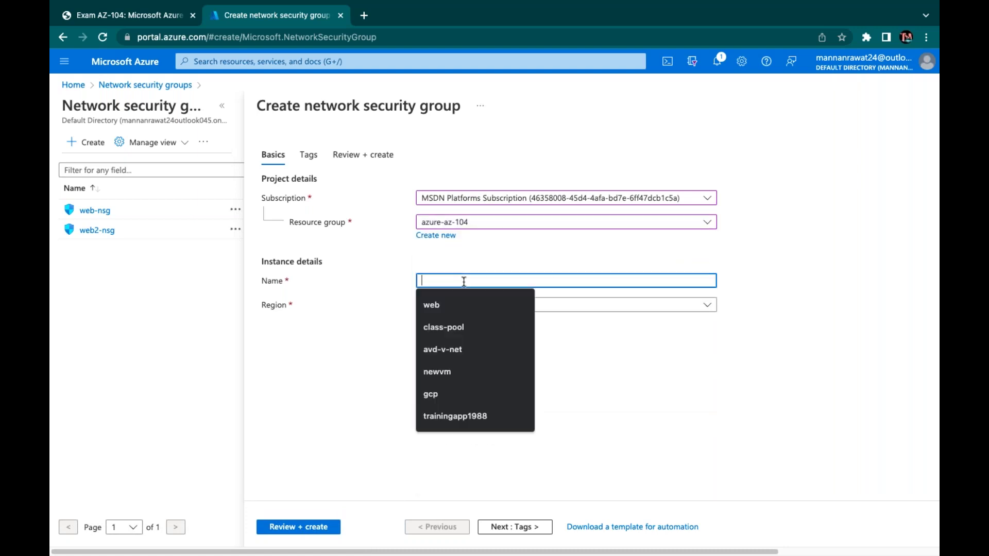
text(class)
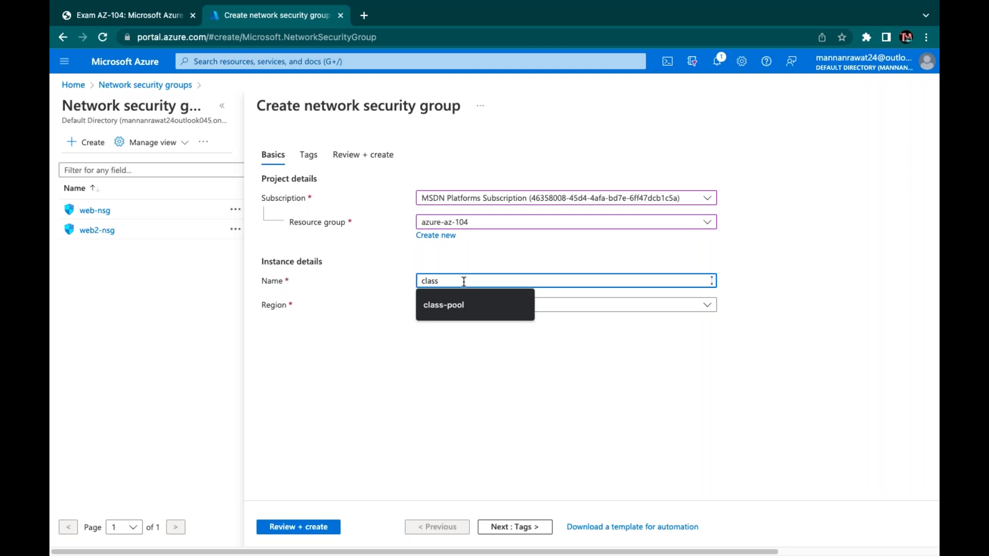
text(-nsg)
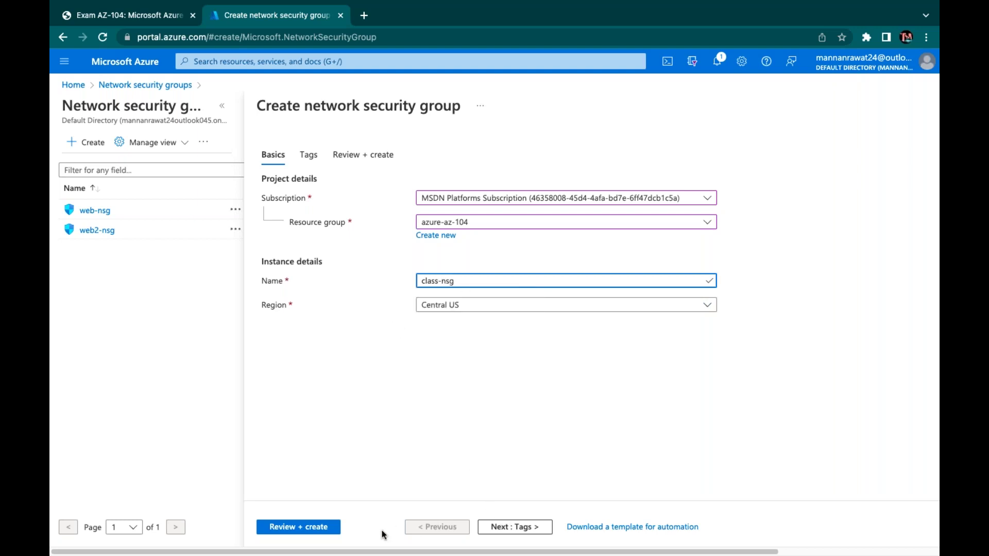
click(501, 533)
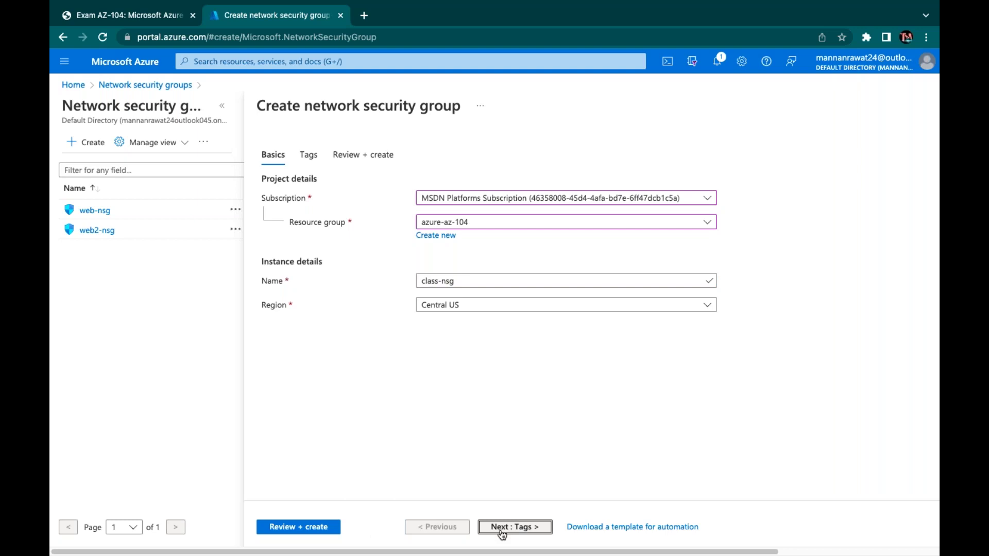
click(311, 533)
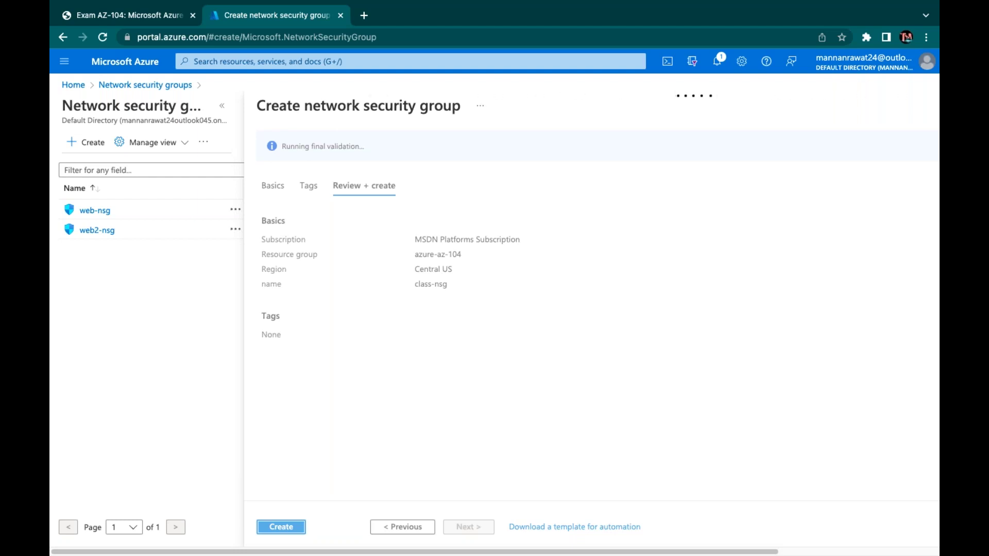
click(299, 528)
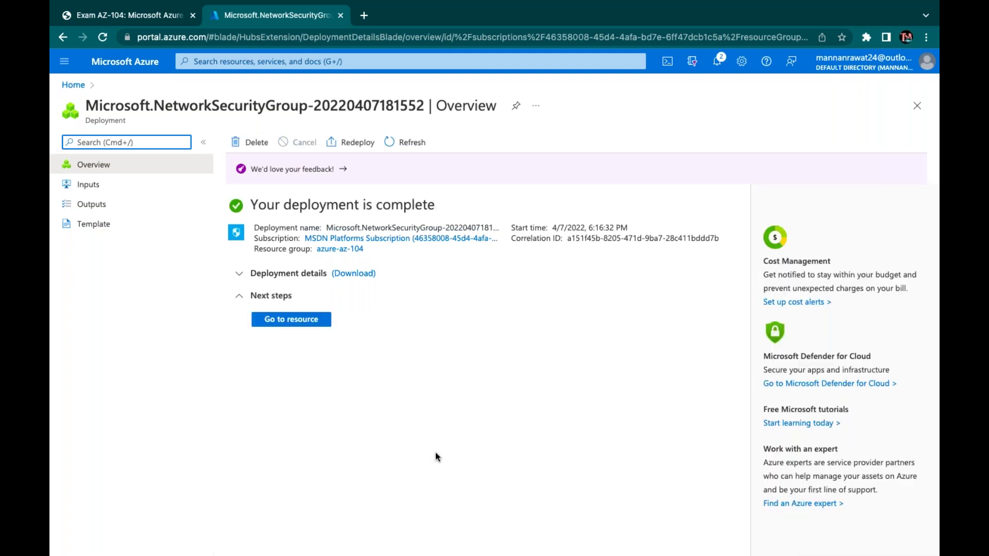
- Open the inbound security rules of class-nsg and begin a new rule with IP Addresses as its source
click(295, 320)
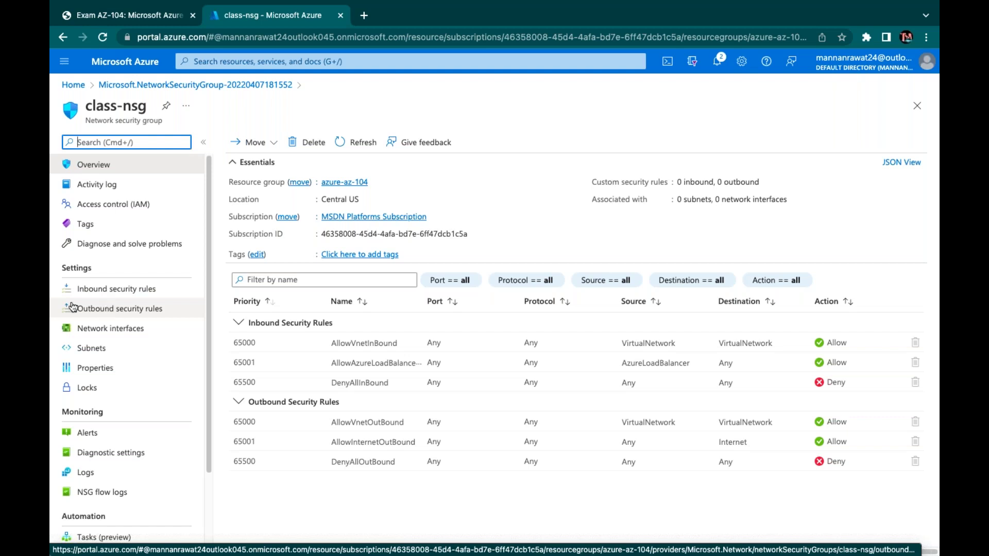
click(97, 290)
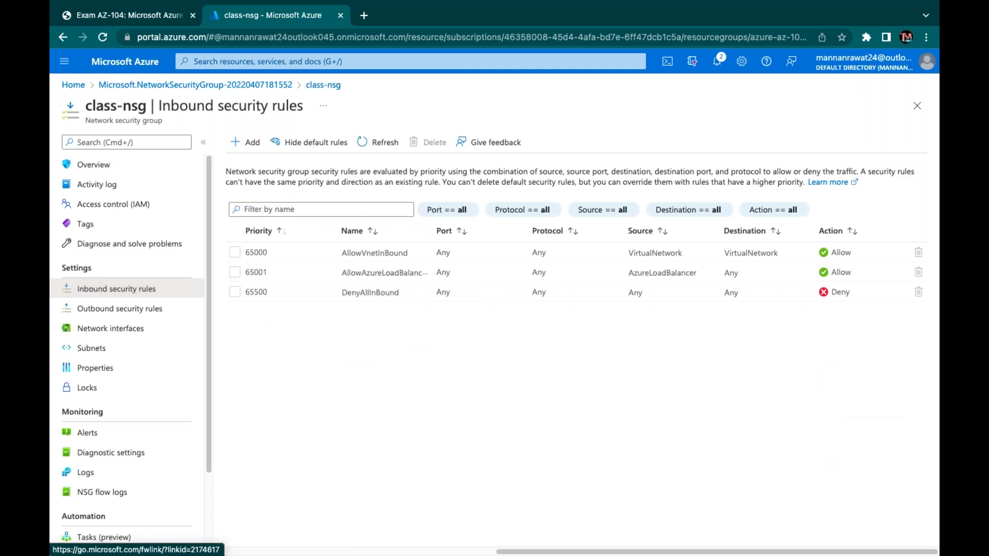
click(252, 145)
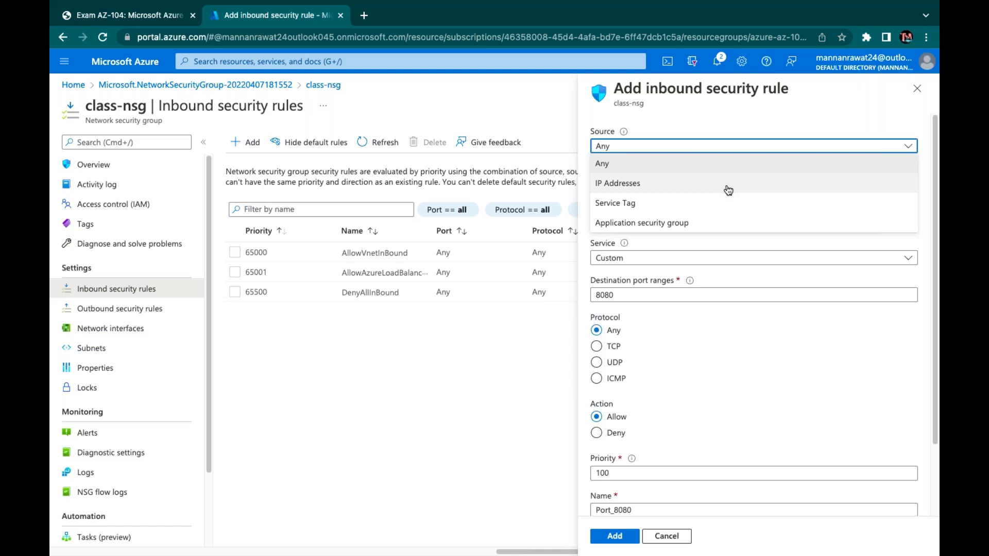
click(636, 163)
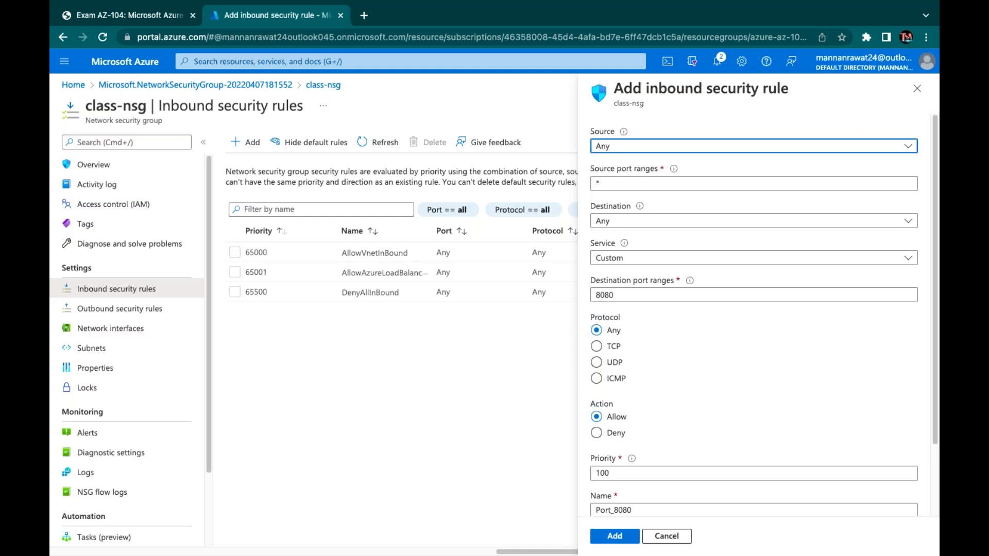
click(635, 152)
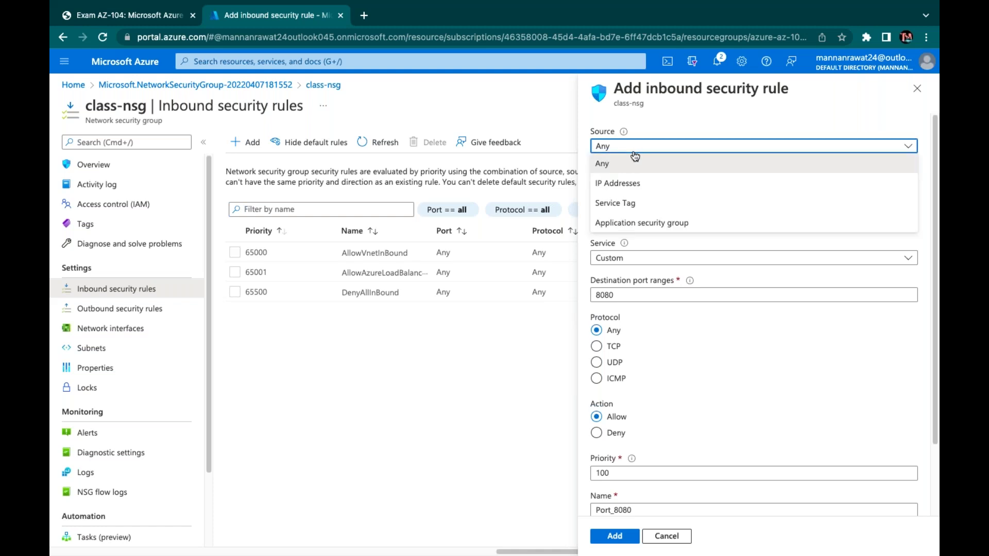
click(631, 182)
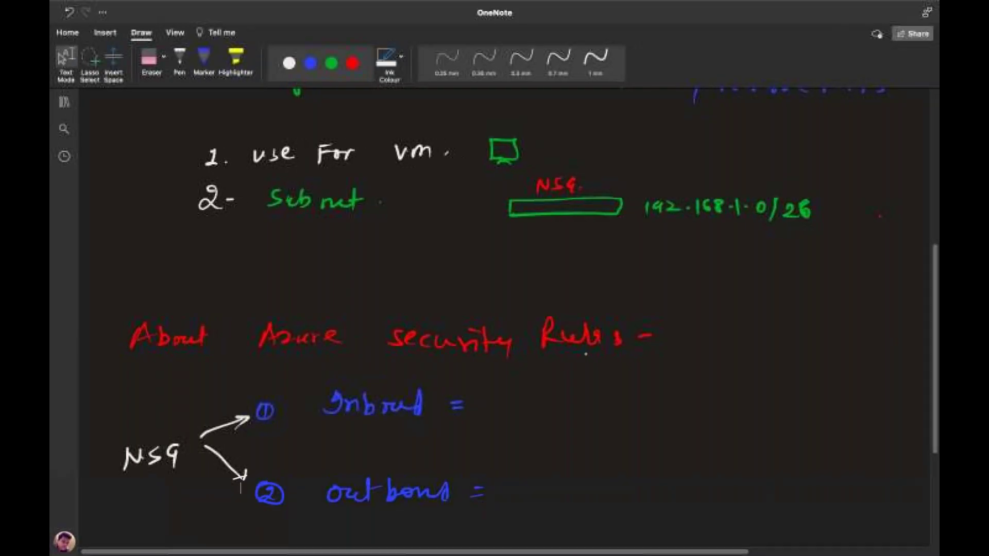
- Switch to OneNote and handwrite "CIDR - 192.168.1.0/25" in red inside a red box below the existing notes
scroll(585, 354, down, 3)
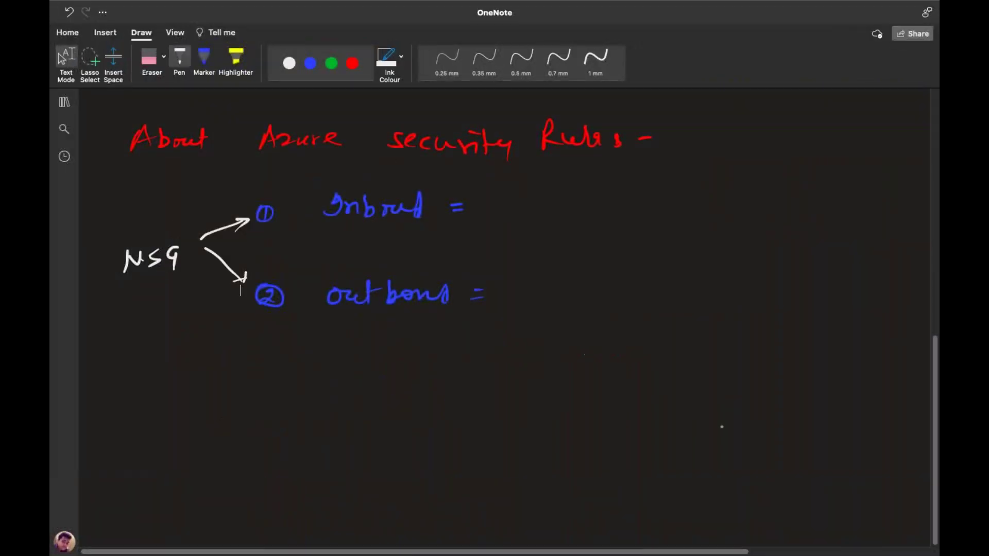
scroll(917, 514, down, 5)
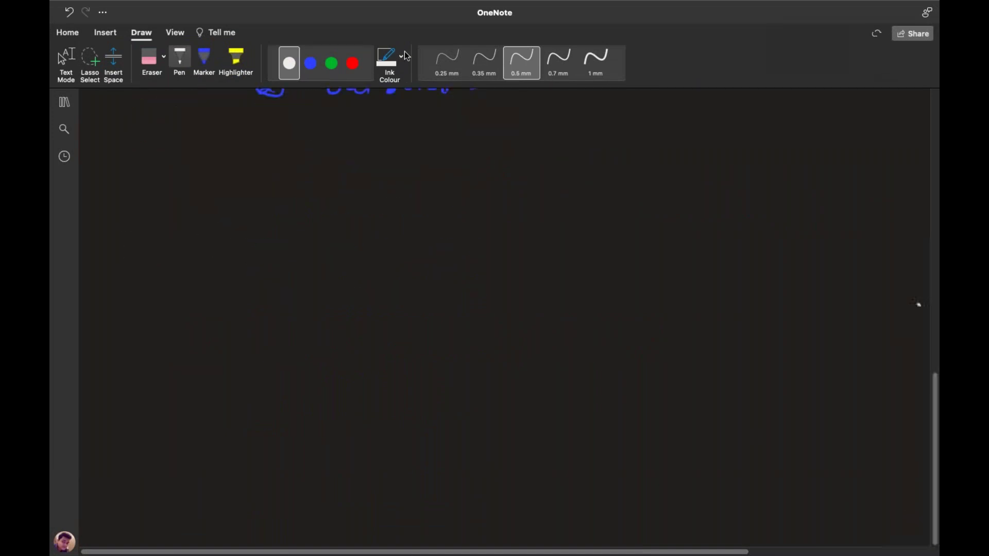
mouse_move(378, 170)
mouse_down()
mouse_move(387, 181)
mouse_move(399, 171)
mouse_move(443, 188)
mouse_move(459, 177)
mouse_move(518, 187)
mouse_up()
drag(520, 181, 527, 189)
mouse_move(540, 173)
mouse_down()
mouse_move(535, 187)
mouse_move(549, 176)
mouse_move(564, 185)
mouse_up()
click(578, 183)
mouse_move(567, 177)
mouse_down()
mouse_move(570, 191)
mouse_move(593, 179)
mouse_move(605, 203)
mouse_move(626, 181)
mouse_move(631, 189)
mouse_up()
mouse_move(639, 177)
mouse_down()
mouse_move(642, 190)
mouse_move(631, 192)
mouse_up()
drag(640, 178, 651, 174)
mouse_move(354, 187)
mouse_down()
mouse_move(408, 156)
mouse_move(652, 165)
mouse_move(488, 203)
mouse_move(357, 190)
mouse_up()
- Draw a green downward arrow from the CIDR box and handwrite "128 - IP" in green beneath it
click(331, 63)
drag(482, 206, 481, 225)
drag(470, 228, 485, 238)
drag(455, 256, 477, 270)
drag(487, 254, 452, 276)
drag(514, 261, 522, 261)
drag(536, 255, 536, 275)
drag(528, 274, 544, 273)
drag(533, 257, 544, 255)
mouse_move(551, 255)
mouse_down()
mouse_move(552, 275)
mouse_move(554, 267)
mouse_up()
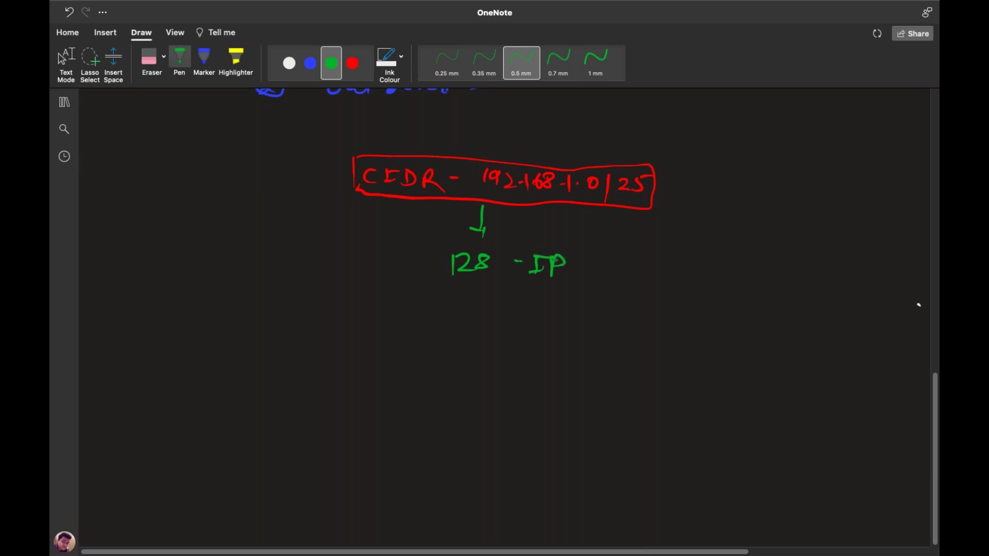
- Box the "128 - IP" label in green and draw three white arrows branching down from it
mouse_move(437, 251)
mouse_down()
mouse_move(435, 282)
mouse_move(533, 247)
mouse_move(575, 268)
mouse_move(434, 279)
mouse_move(269, 269)
mouse_move(236, 322)
mouse_move(245, 337)
mouse_up()
click(289, 62)
drag(506, 282, 507, 330)
drag(493, 324, 515, 332)
mouse_move(582, 274)
mouse_down()
mouse_move(672, 278)
mouse_move(678, 337)
mouse_up()
mouse_move(658, 335)
mouse_down()
mouse_move(685, 337)
mouse_move(677, 343)
mouse_up()
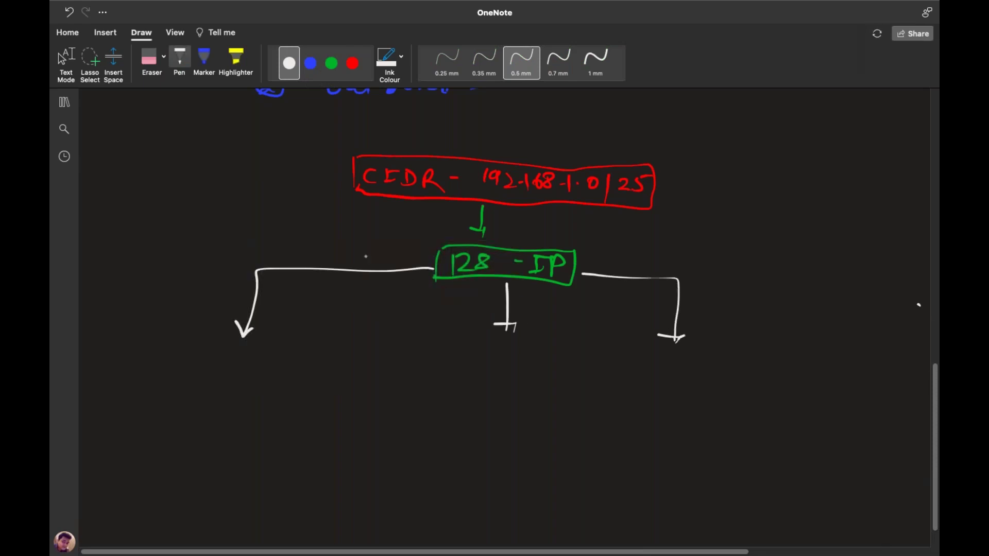
- Handwrite "64-IP-HR" in green under the leftmost branch arrow
click(331, 63)
drag(227, 351, 220, 359)
mouse_move(232, 353)
mouse_down()
mouse_move(233, 369)
mouse_move(273, 371)
mouse_up()
drag(267, 372, 290, 376)
drag(288, 360, 339, 378)
mouse_move(347, 361)
mouse_down()
mouse_move(347, 380)
mouse_move(368, 381)
mouse_up()
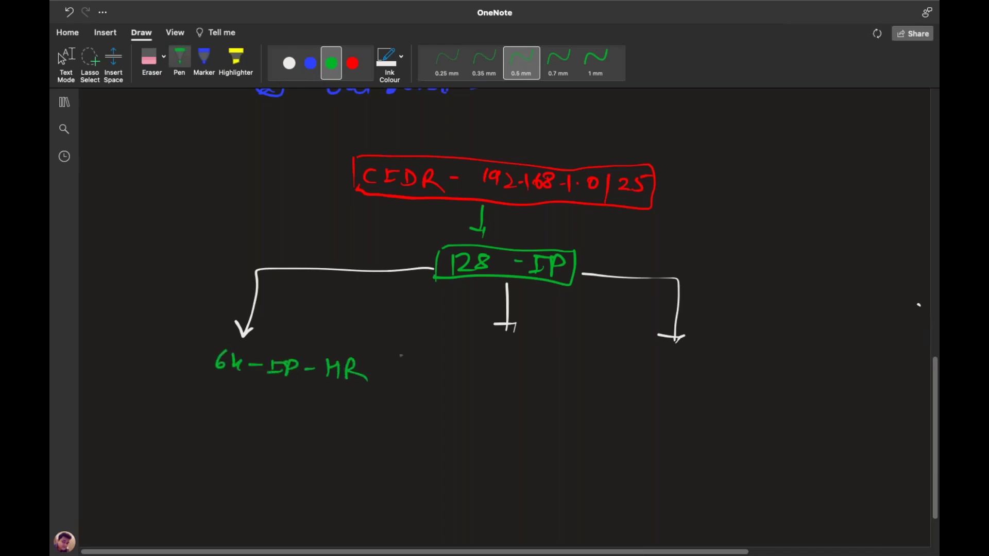
- Handwrite "32 IP-Sales" in red under the middle branch arrow
click(352, 63)
mouse_move(474, 359)
mouse_down()
mouse_move(485, 366)
mouse_move(474, 374)
mouse_up()
drag(492, 361, 514, 375)
drag(509, 375, 519, 373)
drag(516, 361, 597, 374)
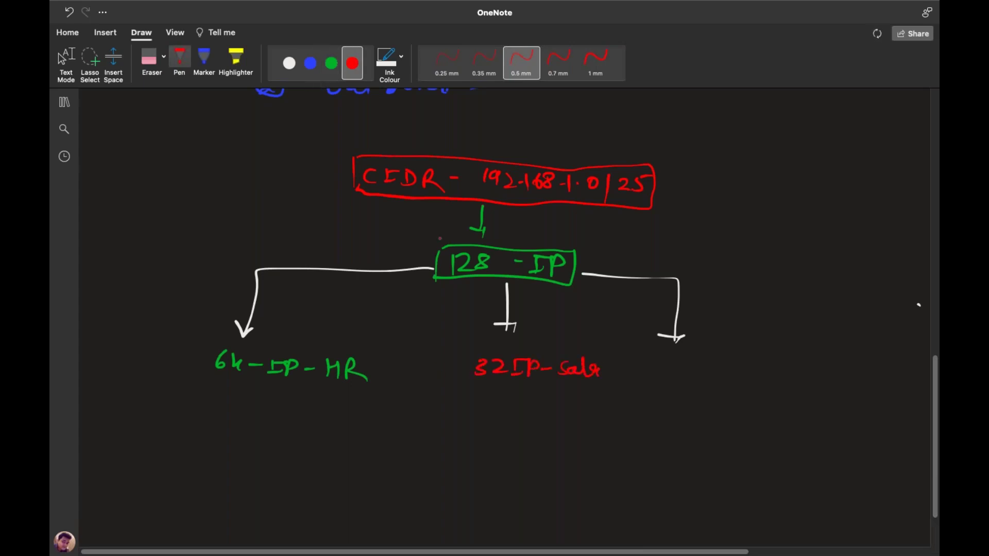
- Handwrite "32 IP - IT" in white under the rightmost branch arrow
click(289, 62)
click(682, 378)
drag(677, 370, 679, 383)
mouse_move(693, 368)
mouse_down()
mouse_move(726, 386)
mouse_move(743, 368)
mouse_up()
drag(716, 385, 736, 383)
mouse_move(742, 388)
mouse_down()
mouse_move(741, 372)
mouse_move(746, 379)
mouse_up()
drag(757, 380, 791, 382)
mouse_move(783, 384)
mouse_down()
mouse_move(799, 383)
mouse_move(802, 365)
mouse_up()
mouse_move(809, 367)
mouse_down()
mouse_move(808, 387)
mouse_move(820, 366)
mouse_up()
- Draw a white box around each of the HR, Sales and IT subnet labels
mouse_move(202, 374)
mouse_down()
mouse_move(270, 345)
mouse_move(379, 360)
mouse_move(303, 388)
mouse_move(205, 382)
mouse_up()
drag(472, 351, 468, 389)
mouse_move(478, 348)
mouse_down()
mouse_move(589, 352)
mouse_move(587, 396)
mouse_move(462, 397)
mouse_up()
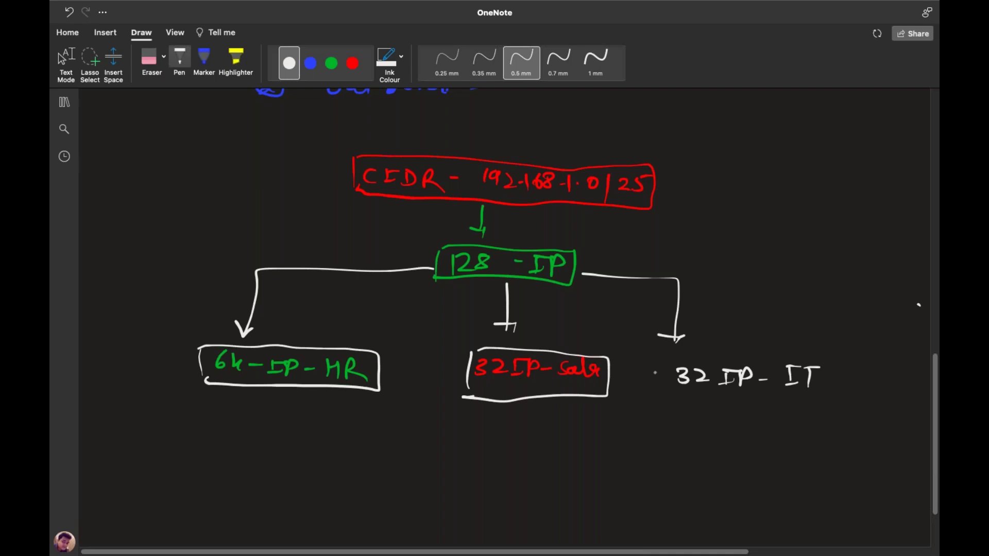
mouse_move(666, 400)
mouse_down()
mouse_move(751, 356)
mouse_move(822, 391)
mouse_move(663, 406)
mouse_up()
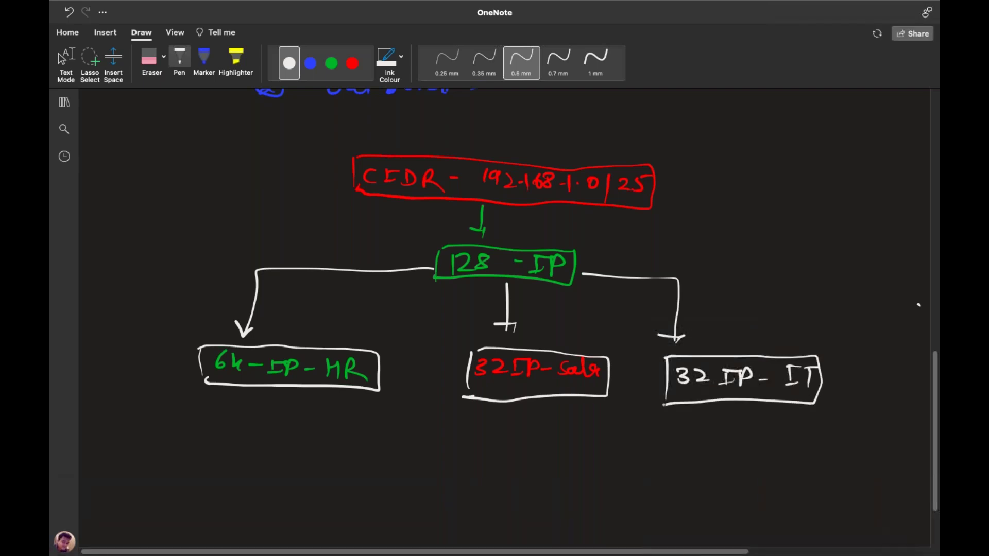
click(330, 63)
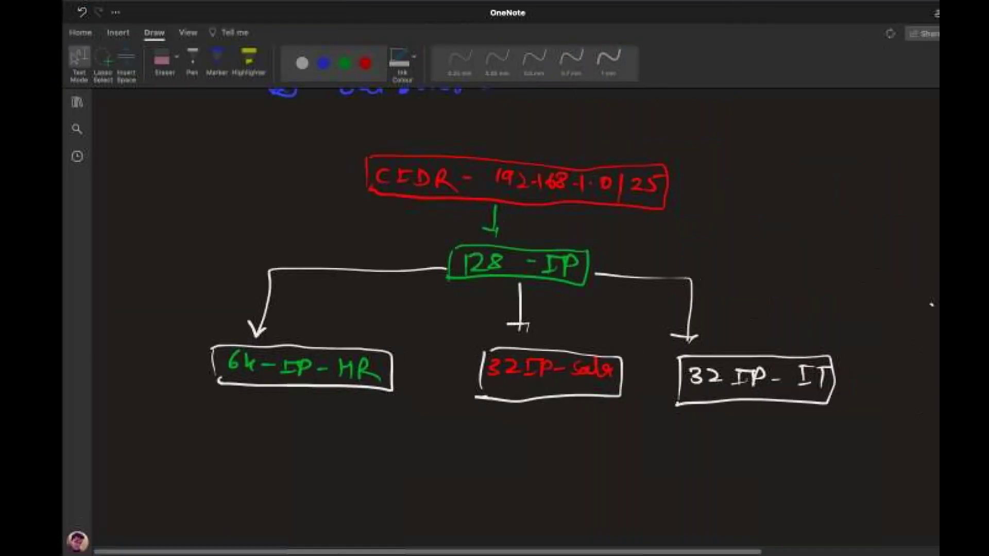
- Handwrite a boxed "NSG" label in red below the subnets and draw a red arrow from it to the IT box
click(289, 63)
click(353, 63)
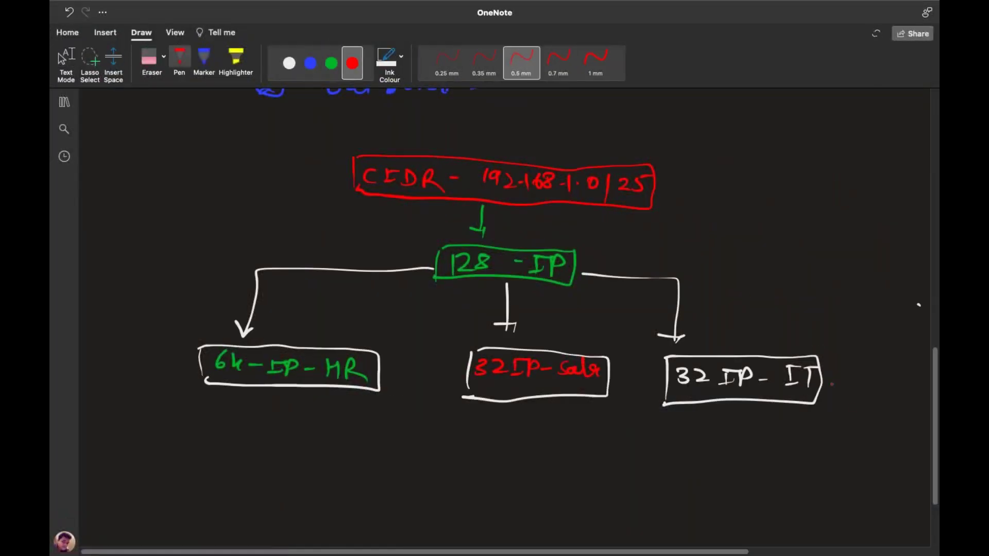
scroll(416, 391, down, 5)
mouse_move(456, 425)
mouse_down()
mouse_move(461, 406)
mouse_move(508, 425)
mouse_up()
drag(451, 398, 447, 427)
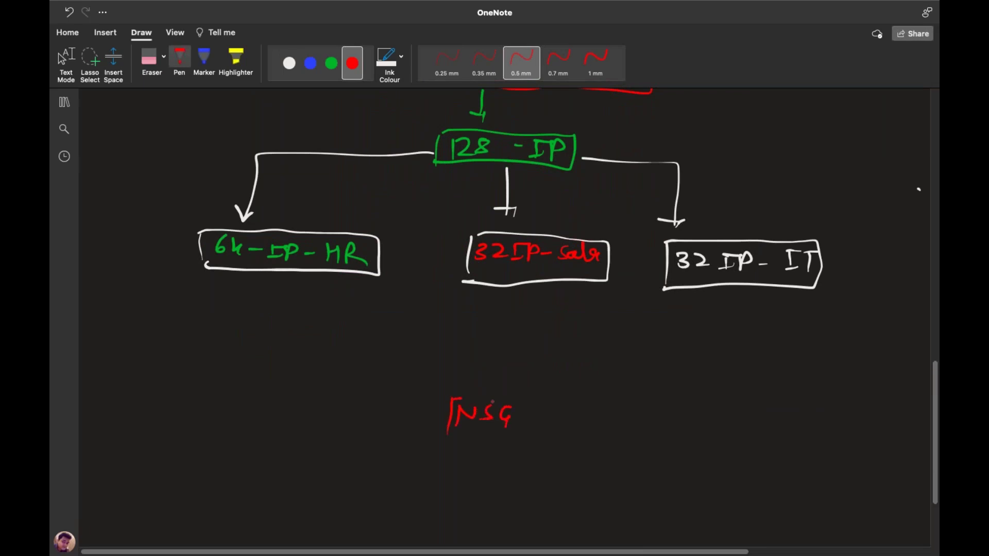
mouse_move(452, 399)
mouse_down()
mouse_move(502, 401)
mouse_move(446, 437)
mouse_up()
mouse_move(530, 422)
mouse_down()
mouse_move(695, 421)
mouse_move(722, 283)
mouse_move(732, 295)
mouse_up()
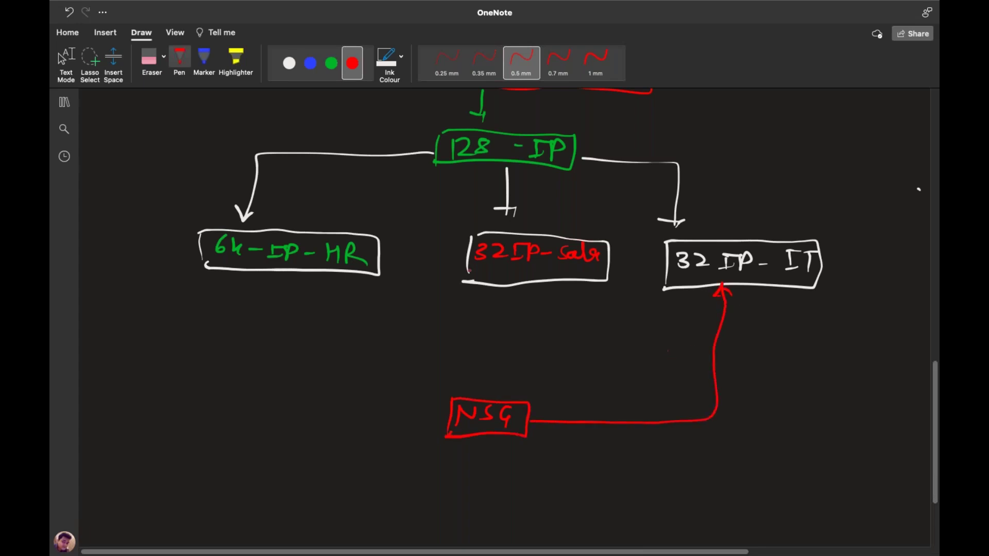
- Underline the HR and Sales labels in red and handwrite "192.168.1.64/26" above the IT box
drag(340, 269, 351, 267)
drag(576, 270, 592, 269)
drag(707, 211, 720, 224)
drag(727, 215, 752, 230)
mouse_move(764, 216)
mouse_down()
mouse_move(761, 226)
mouse_move(778, 215)
mouse_move(793, 230)
mouse_move(824, 233)
mouse_up()
click(800, 229)
mouse_move(832, 216)
mouse_down()
mouse_move(827, 235)
mouse_move(864, 232)
mouse_up()
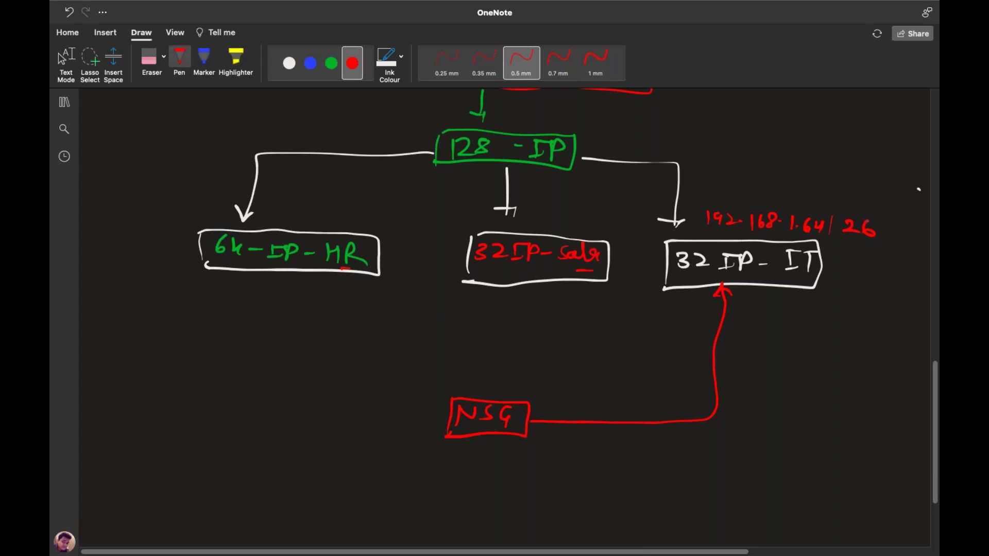
- Overwrite the last digit of the IT range's prefix, circle the range in red, and switch back to the Azure portal
mouse_move(871, 224)
mouse_down()
mouse_move(884, 231)
mouse_move(878, 236)
mouse_up()
mouse_move(720, 194)
mouse_down()
mouse_move(734, 194)
mouse_move(758, 239)
mouse_move(873, 250)
mouse_move(823, 202)
mouse_move(729, 193)
mouse_up()
key(Escape)
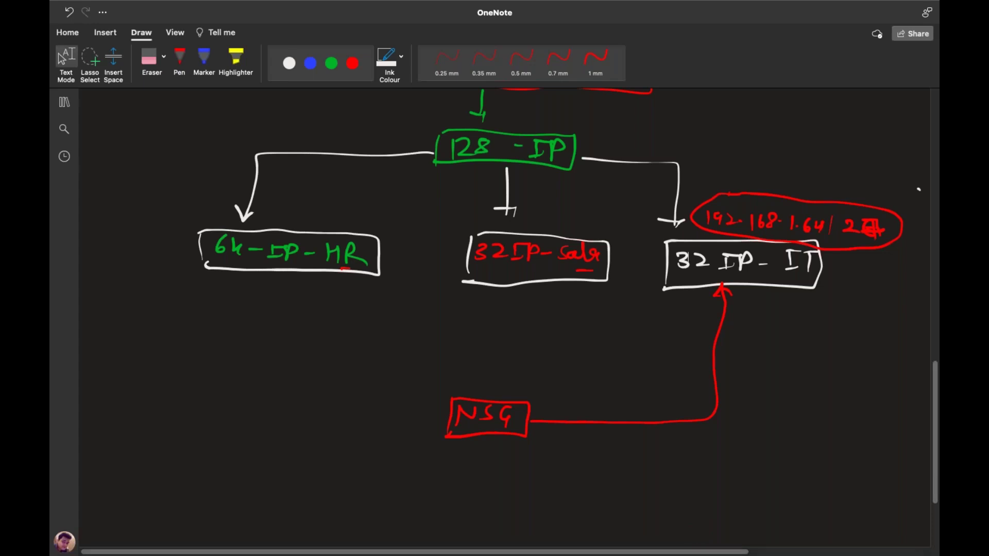
key(ctrl+Left)
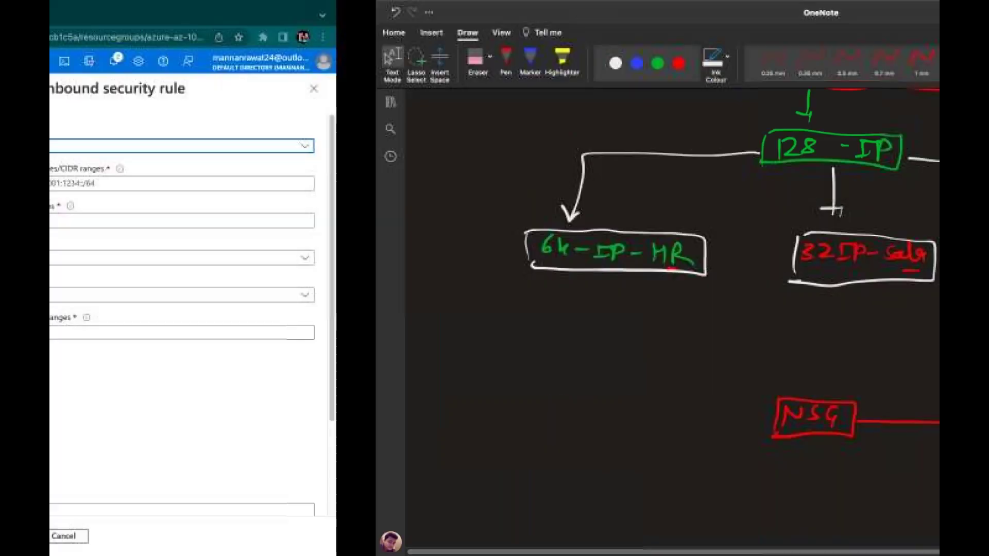
click(626, 186)
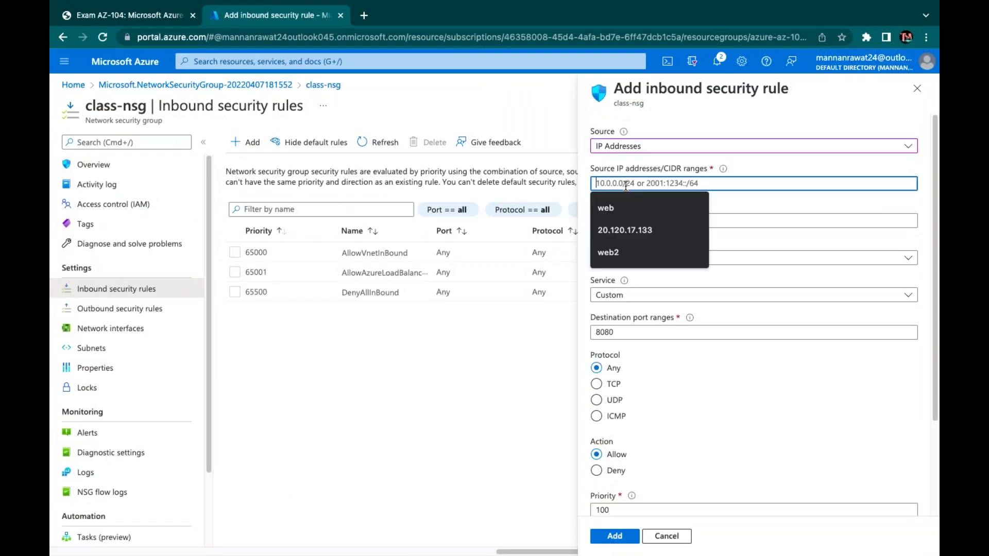
text(192)
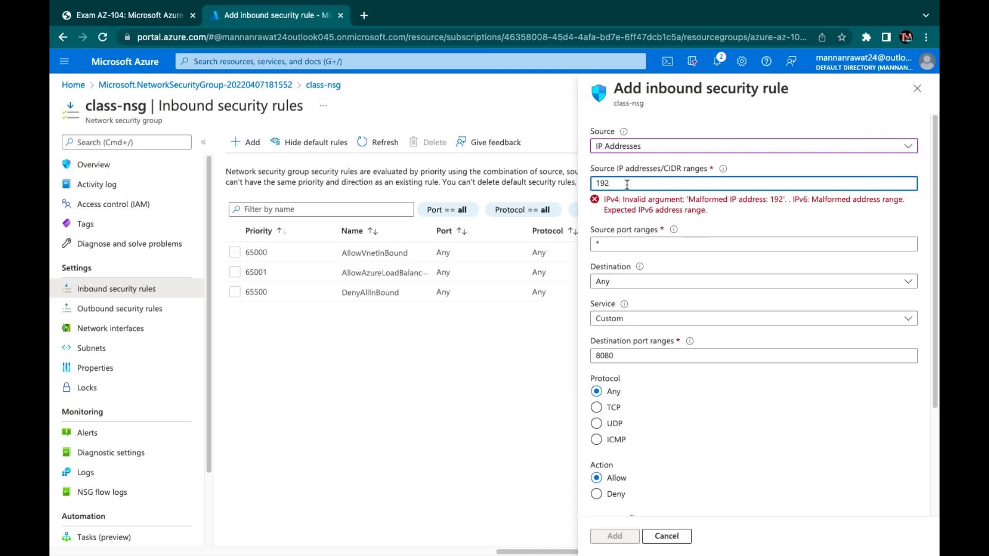
drag(630, 187, 587, 180)
key(BackSpace)
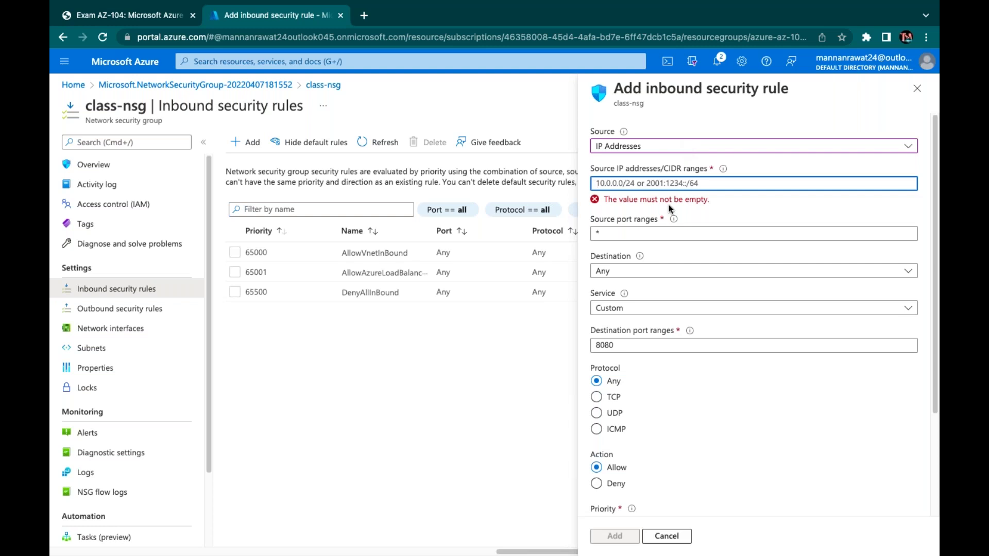
click(676, 183)
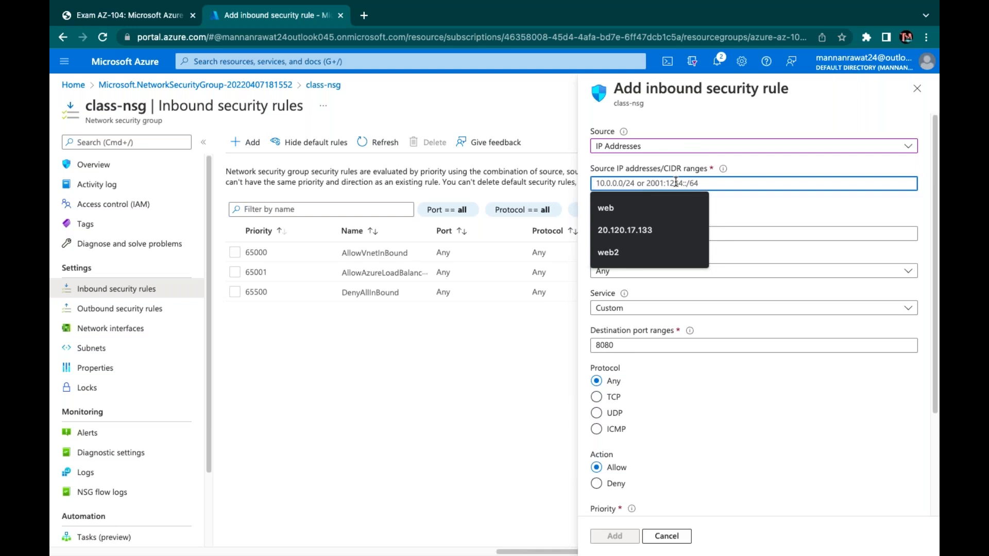
click(708, 128)
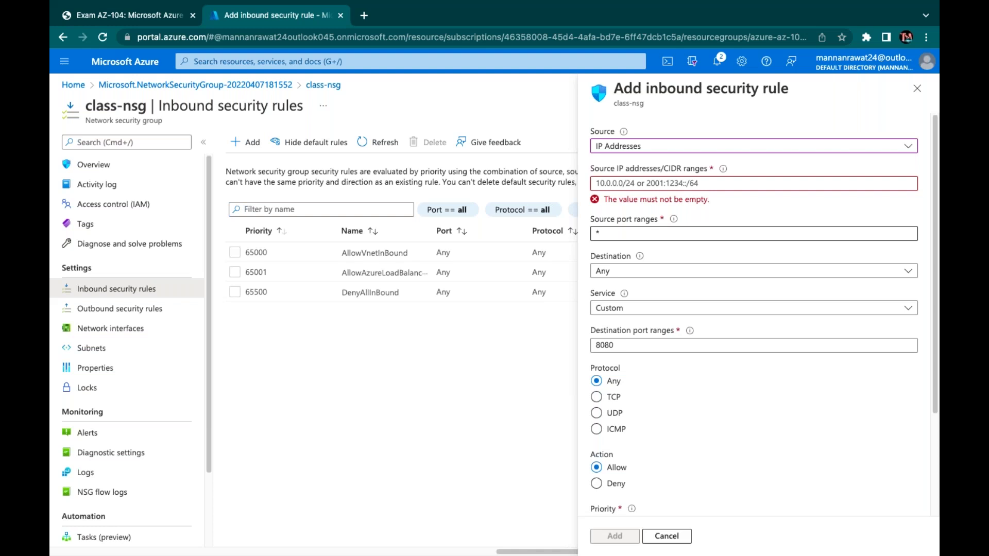
- Set the inbound rule's source to Any
click(680, 146)
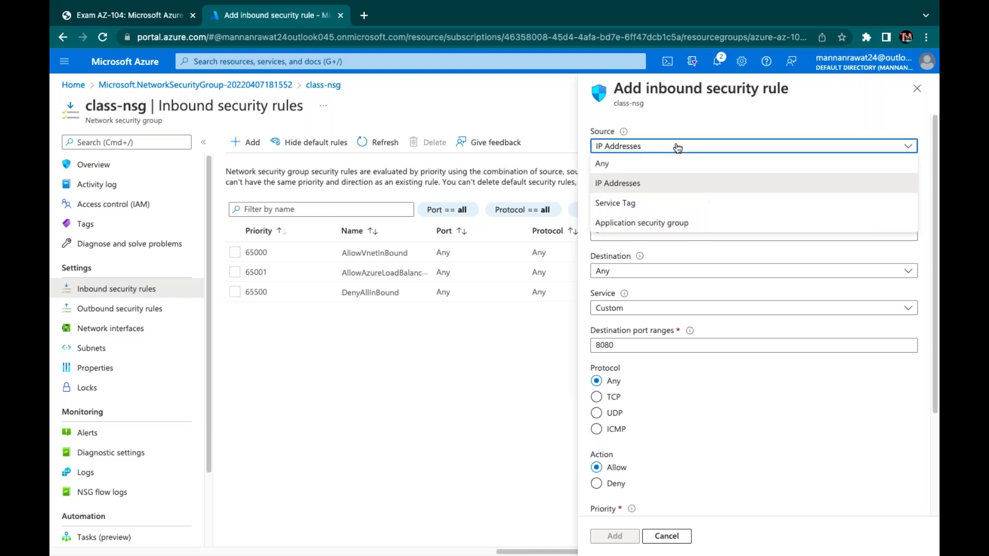
click(618, 169)
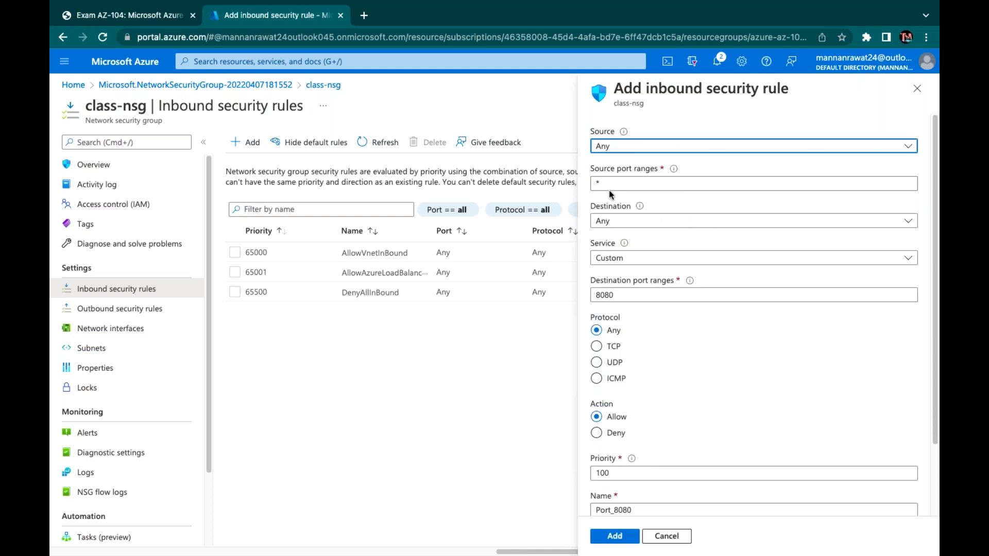
click(633, 185)
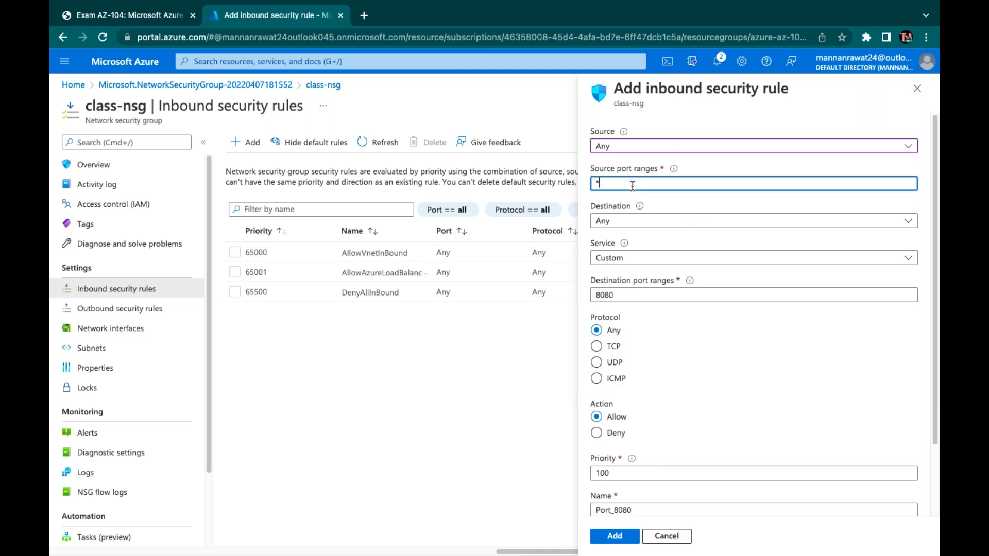
click(690, 159)
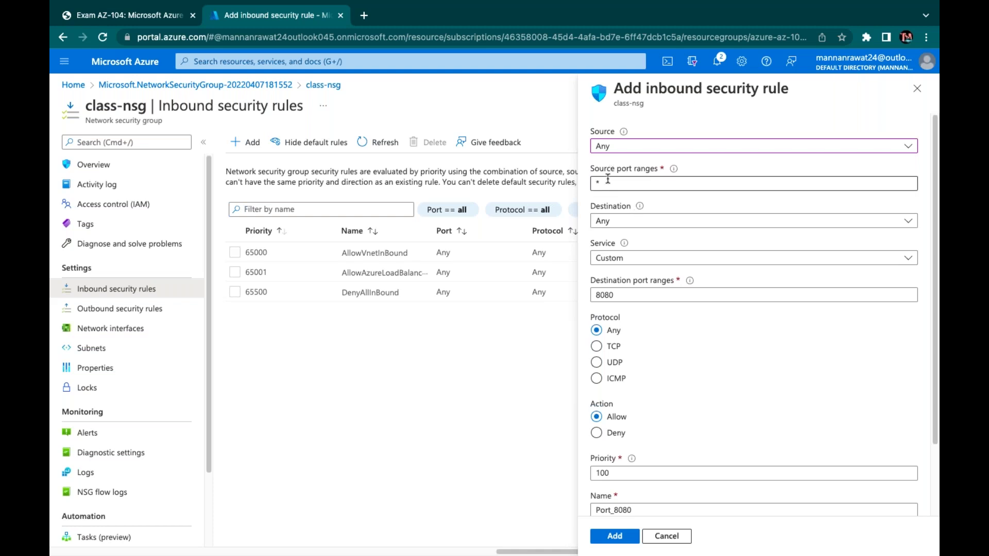
click(653, 228)
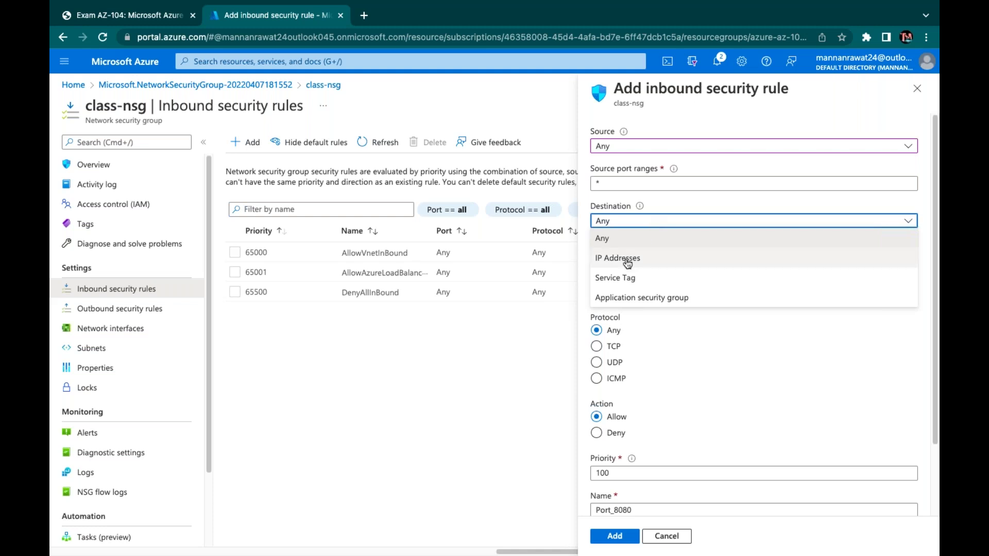
click(659, 258)
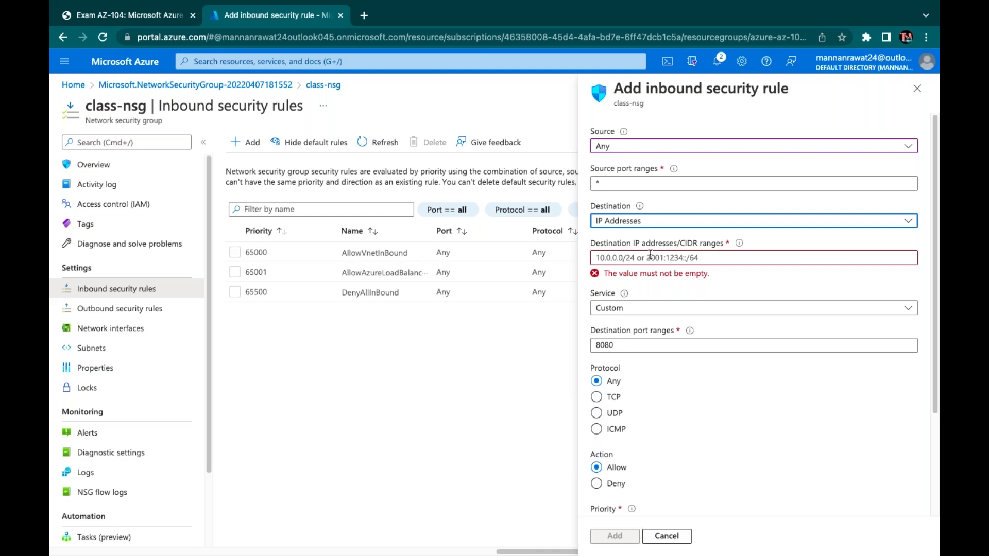
click(645, 226)
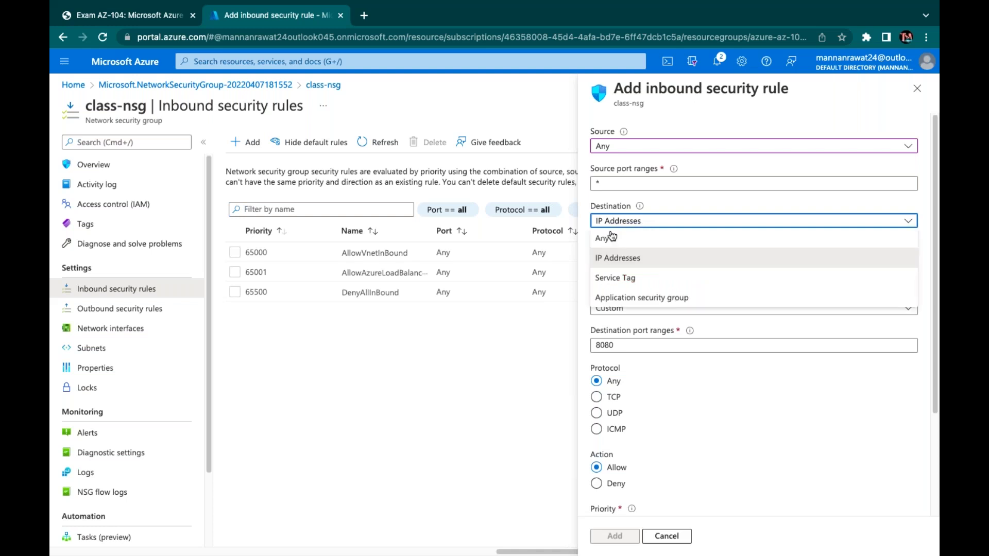
click(612, 236)
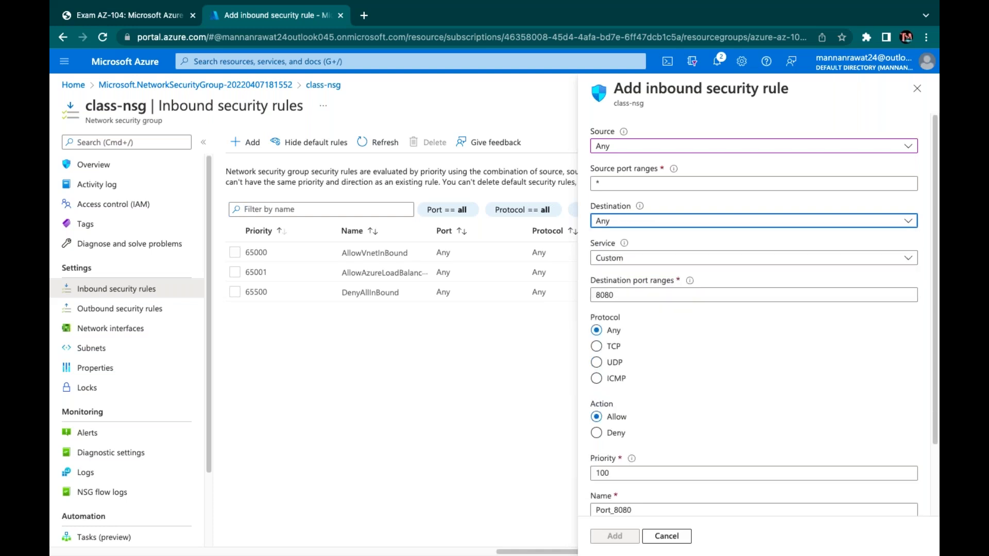
- Browse the predefined services for the inbound rule and choose RDP
click(638, 263)
scroll(628, 430, down, 4)
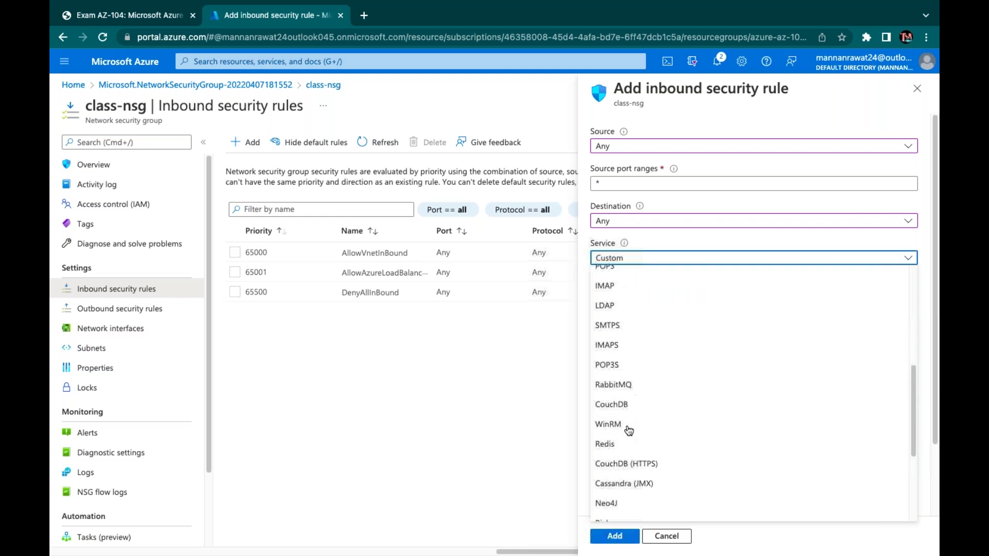
scroll(629, 430, down, 3)
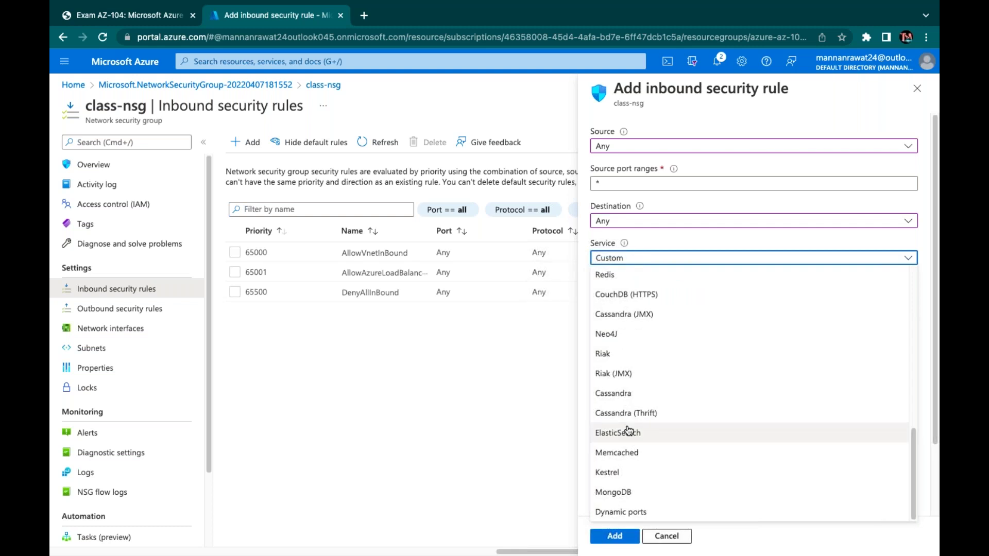
scroll(629, 430, up, 8)
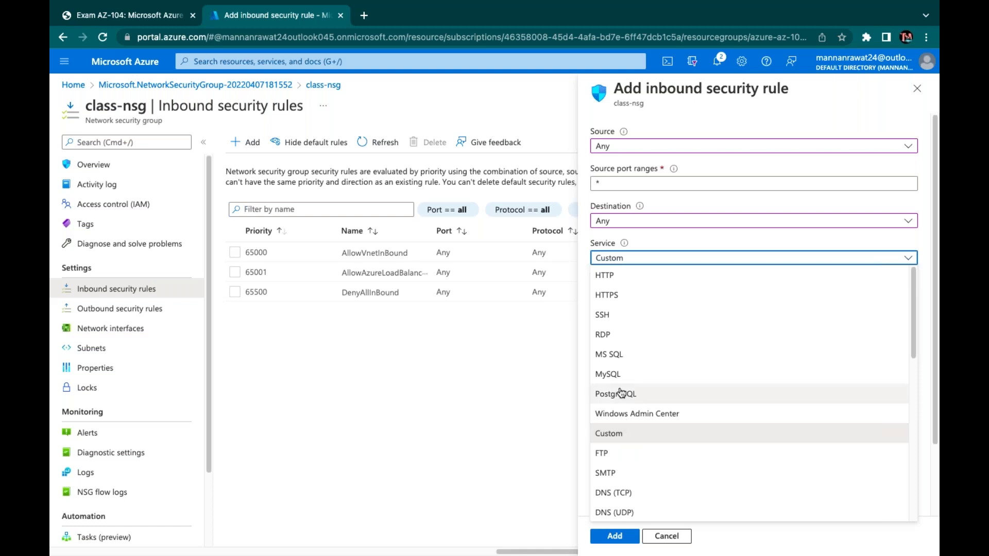
click(607, 336)
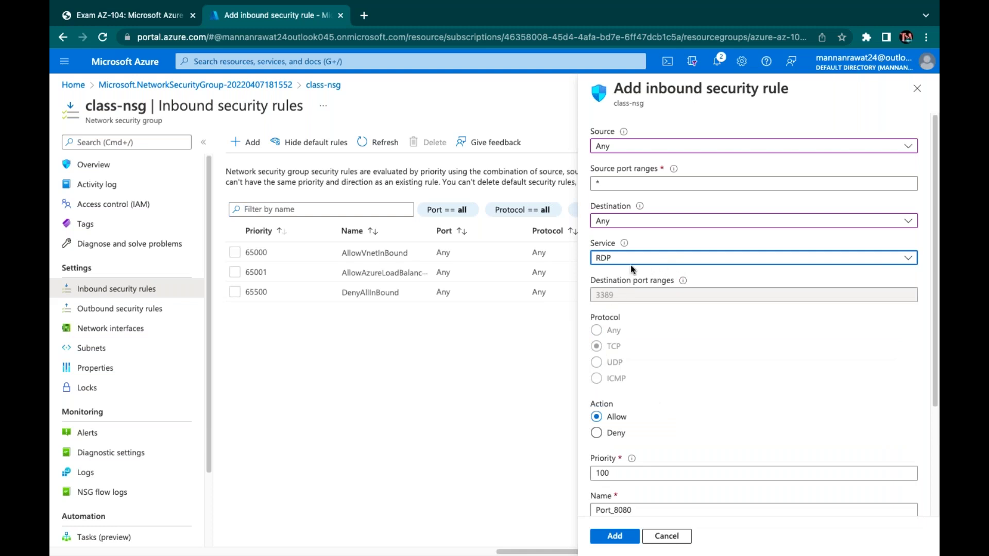
- Name the inbound rule RDP and add it to the network security group
scroll(599, 278, down, 3)
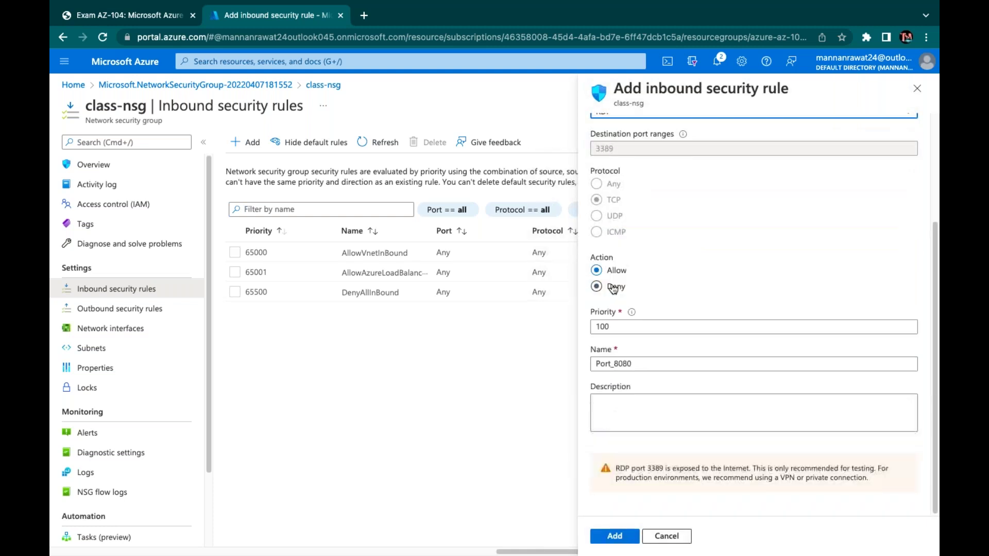
click(606, 326)
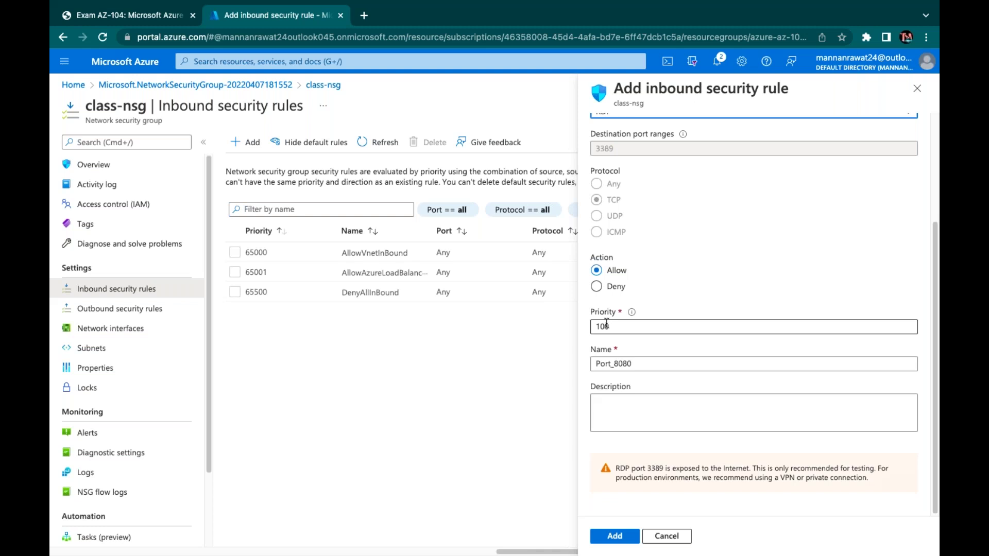
click(617, 327)
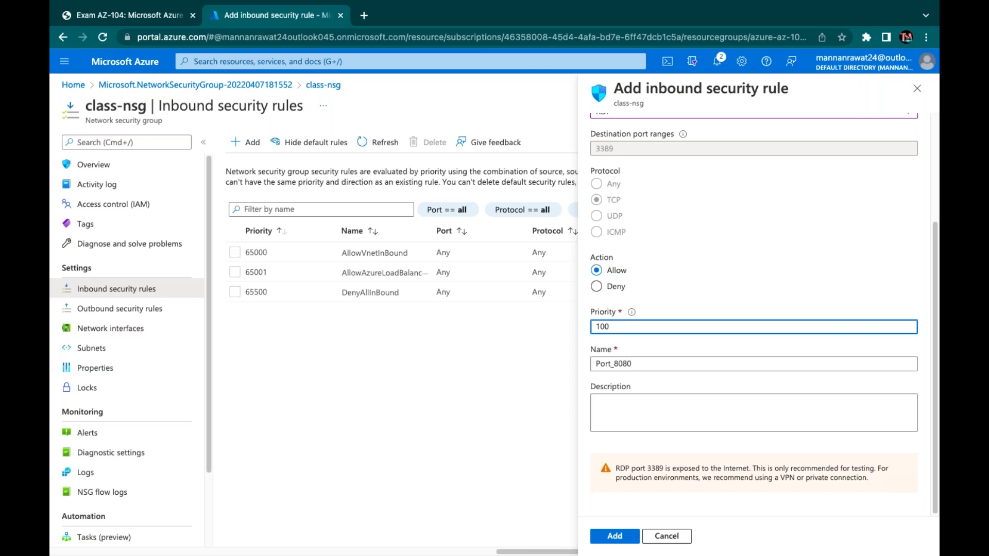
drag(638, 363, 581, 368)
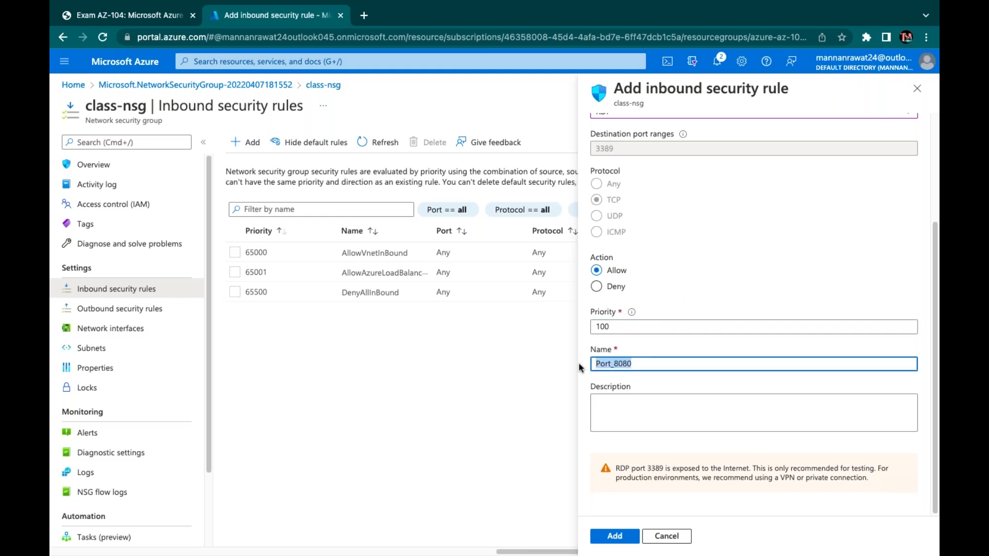
key(BackSpace)
text(RDP)
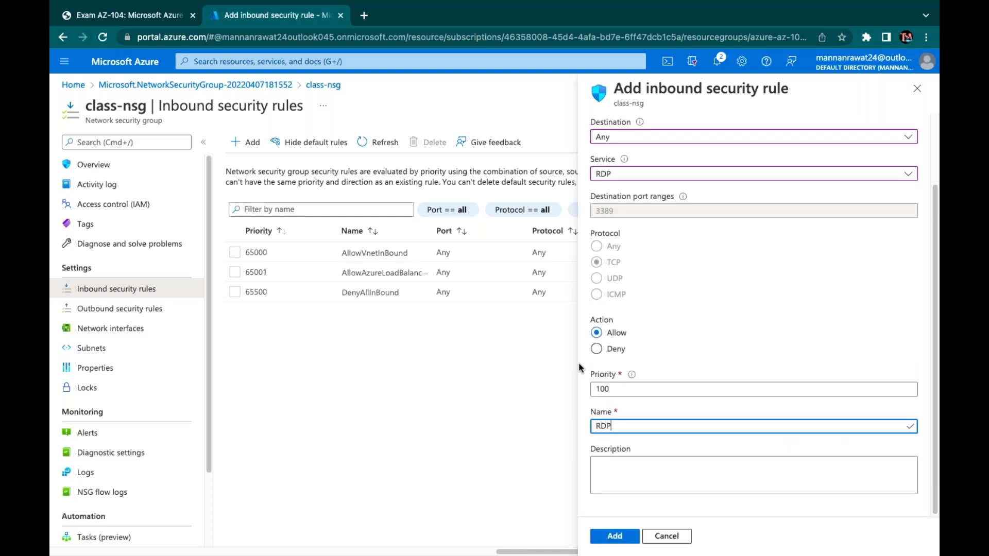
click(618, 536)
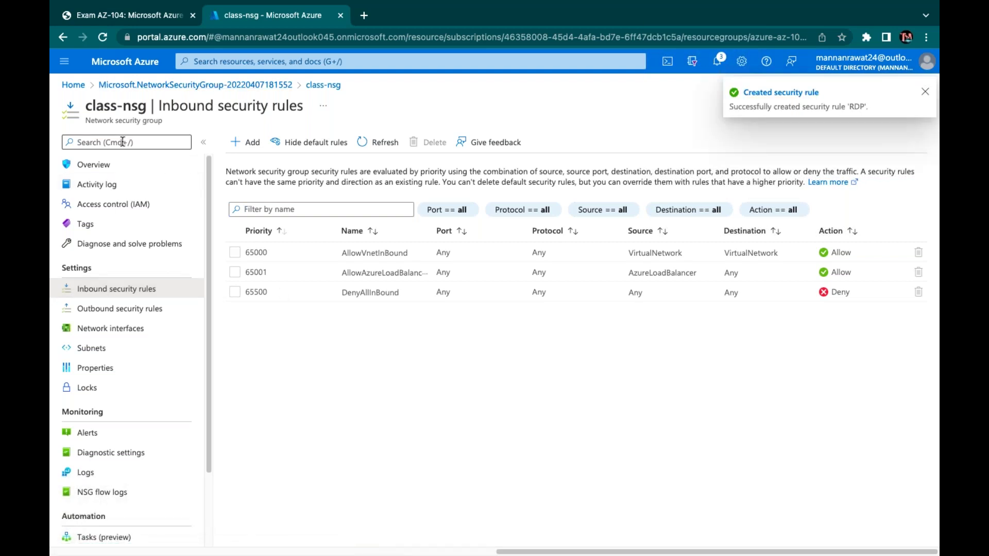
- Refresh the inbound rules and reopen the class-nsg overview through its deployment page
click(926, 93)
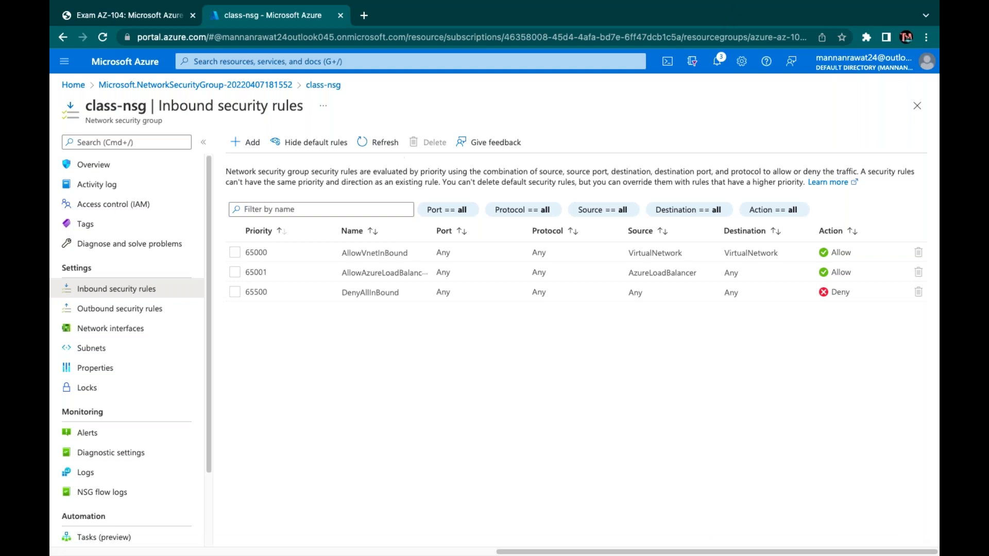
click(378, 143)
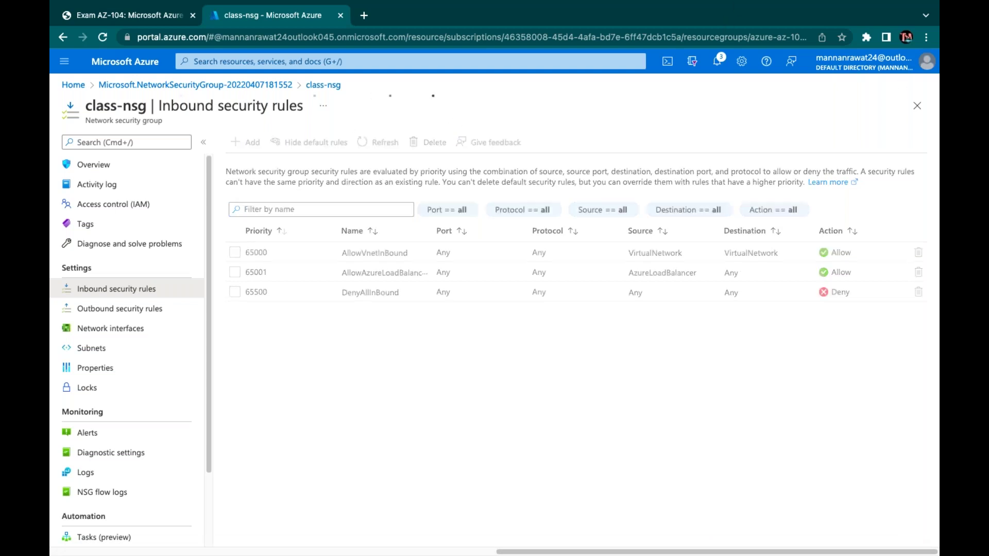
click(132, 85)
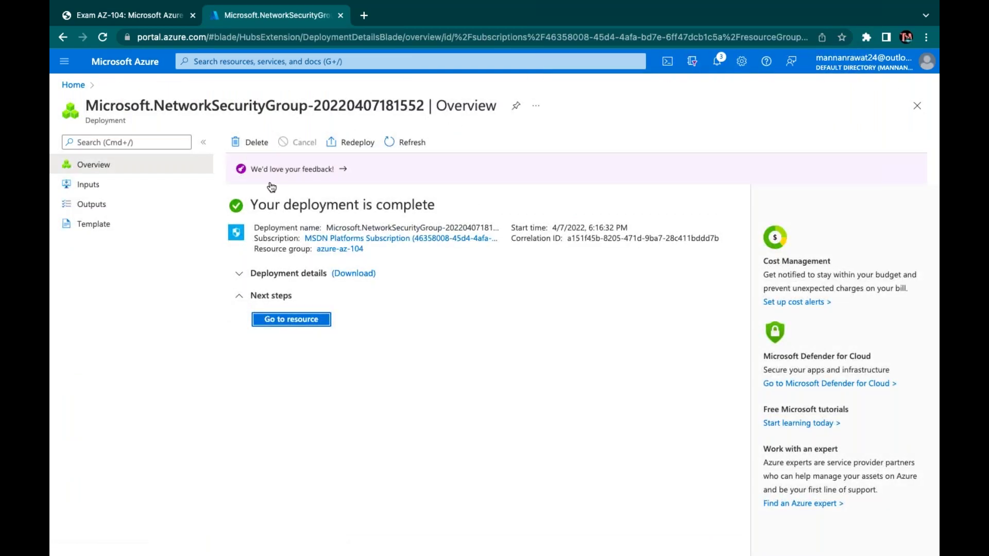
click(278, 320)
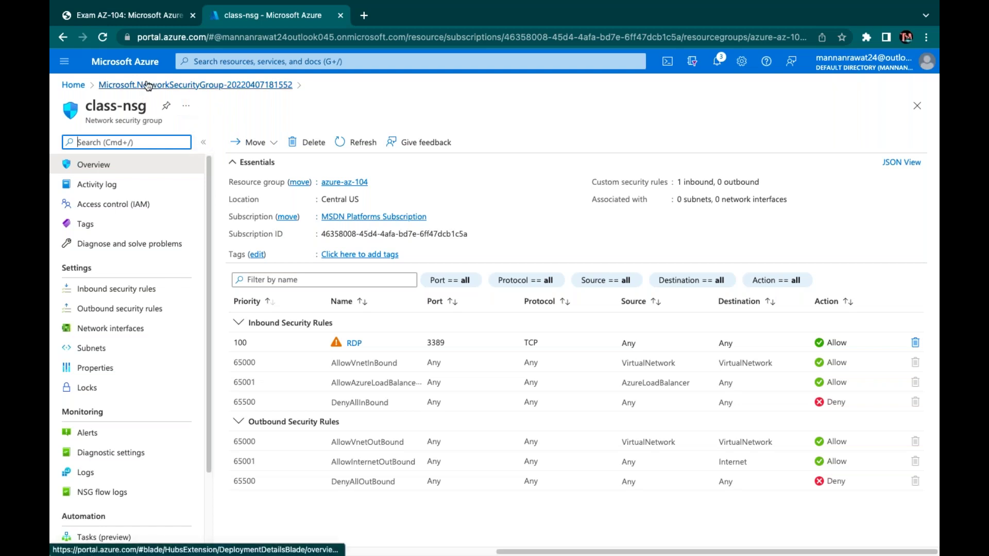
- Open the Azure portal home in a new browser tab and switch to it
right_click(132, 62)
click(164, 70)
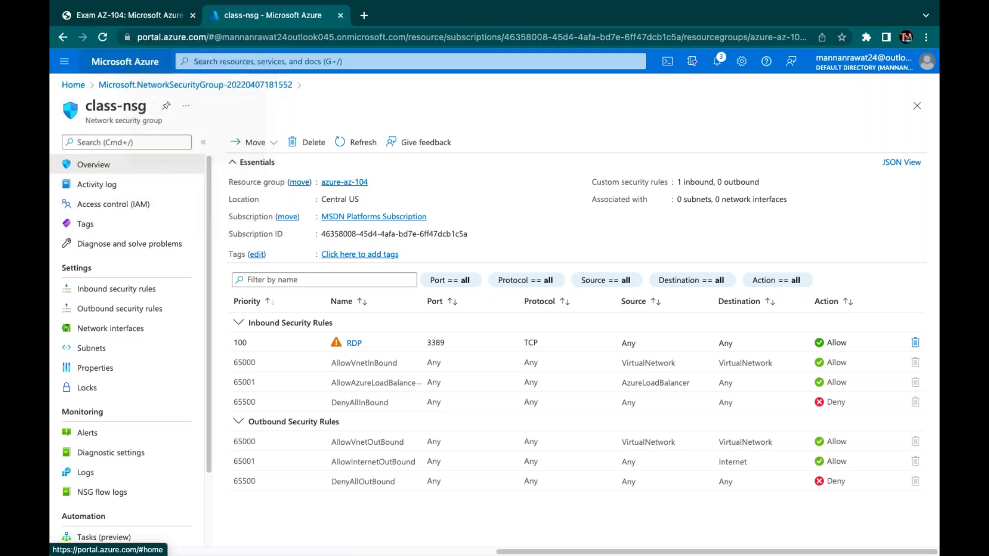
click(417, 18)
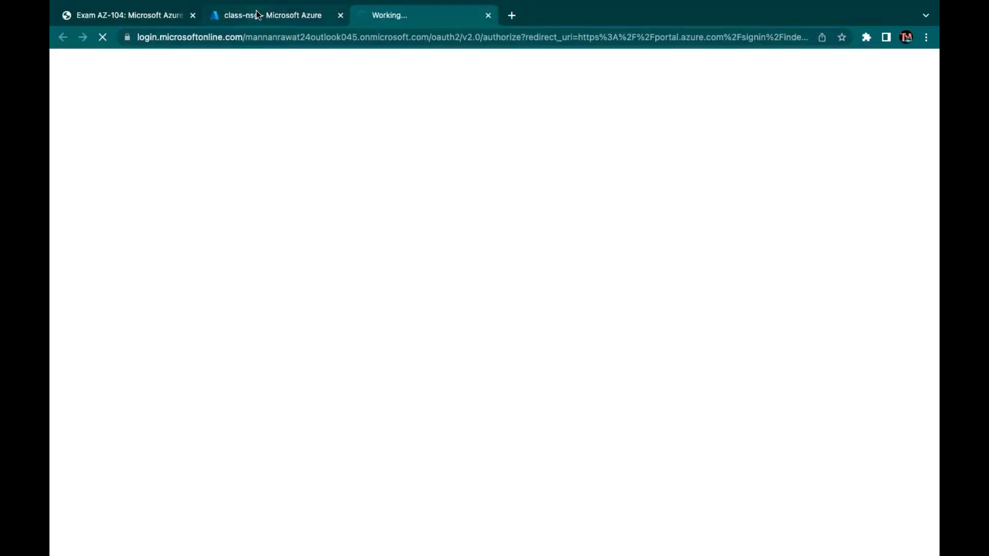
- Open the virtual machines service from the Azure portal home and start creating a new virtual machine
click(255, 16)
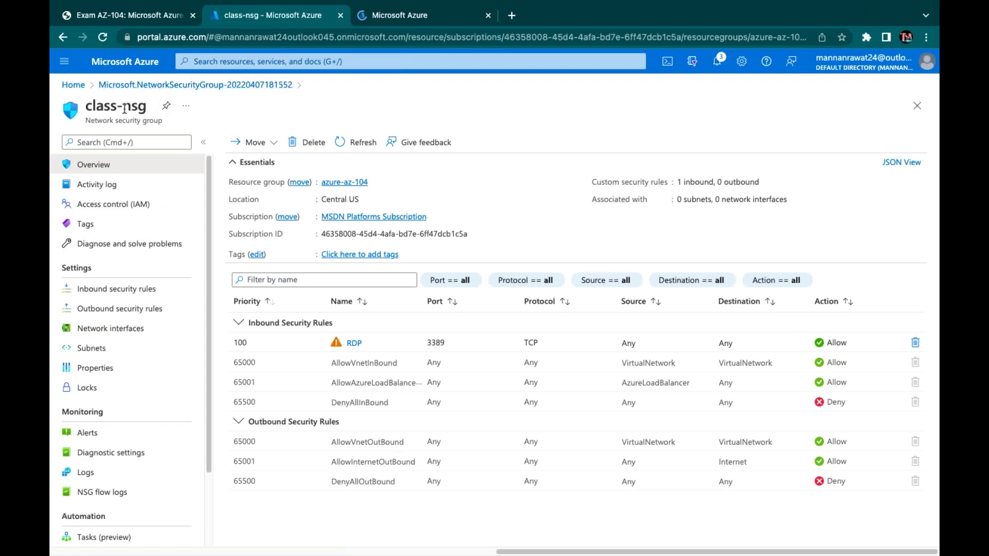
click(404, 21)
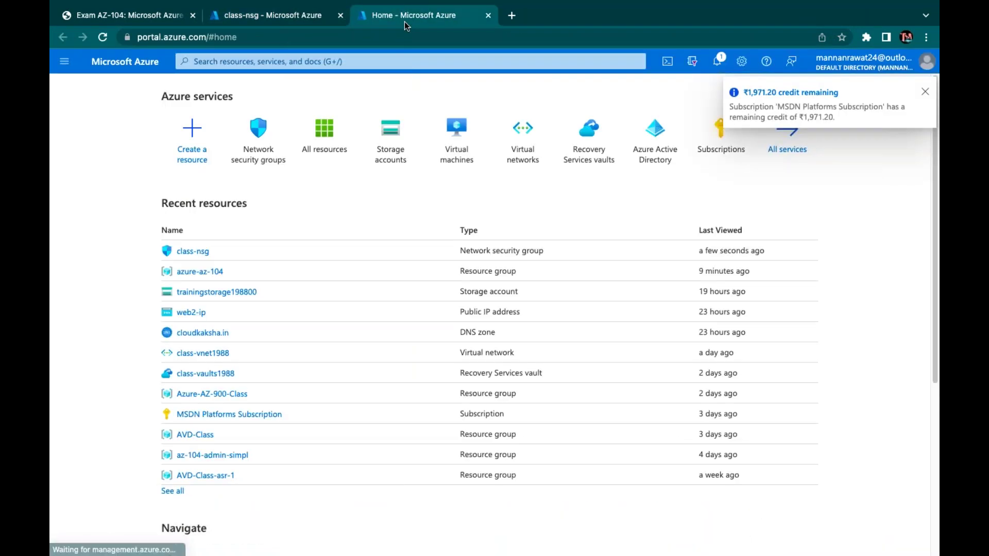
click(458, 161)
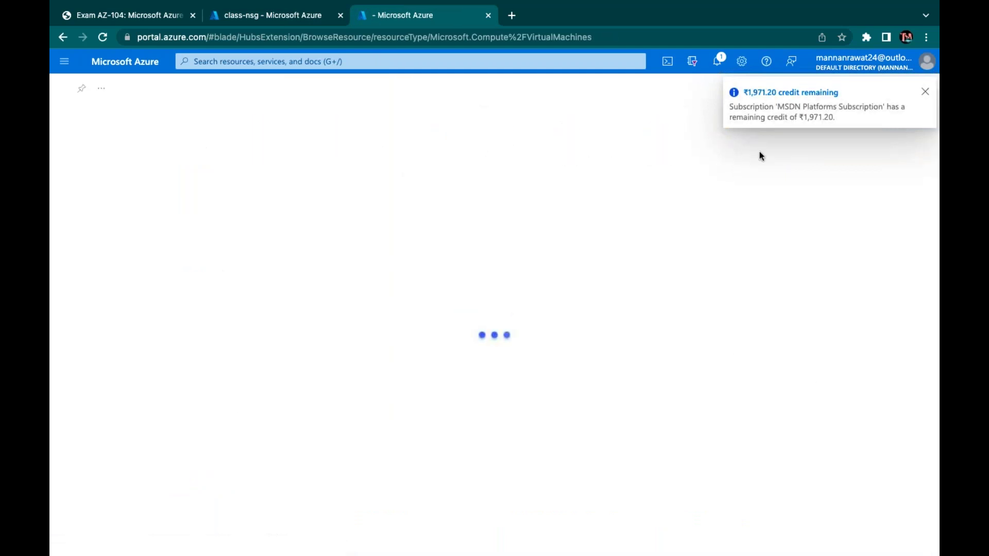
click(926, 93)
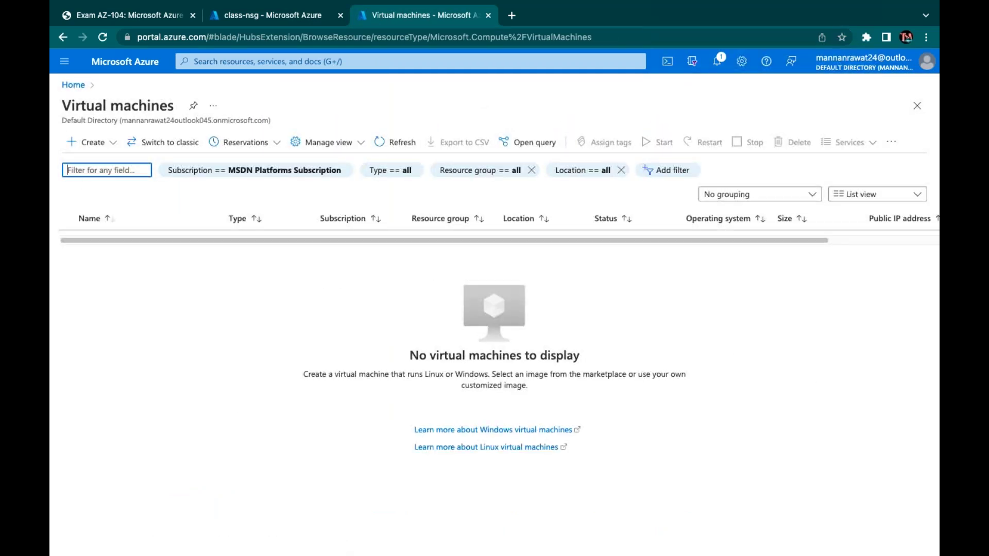
click(94, 144)
click(105, 172)
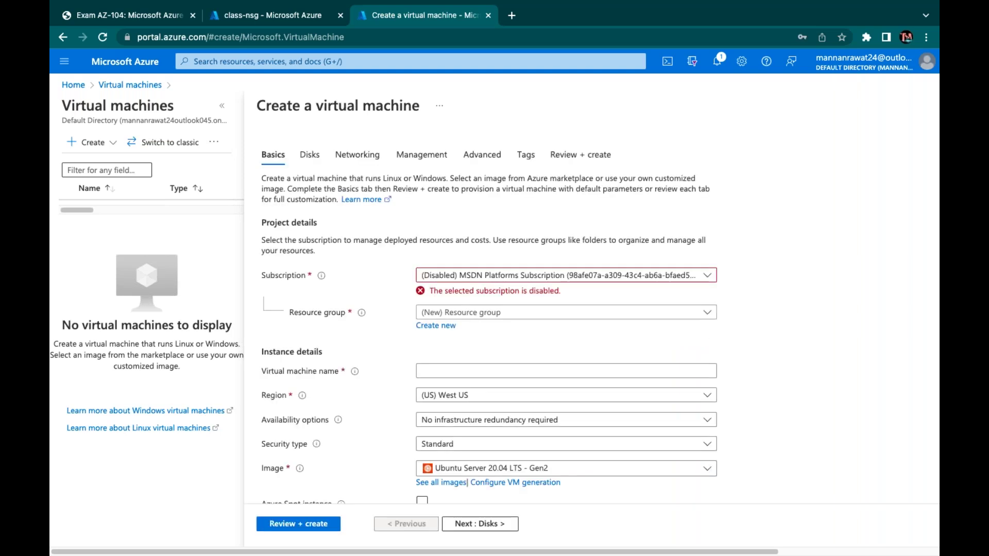
- Choose the enabled MSDN Platforms Subscription and the azure-az-104 resource group, and name the virtual machine web
click(484, 275)
click(455, 359)
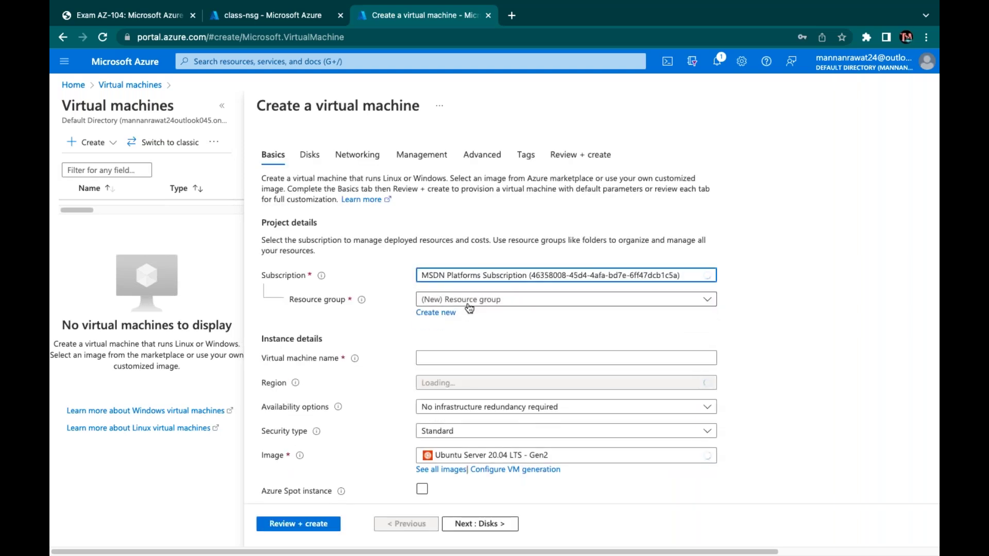
click(530, 302)
click(464, 429)
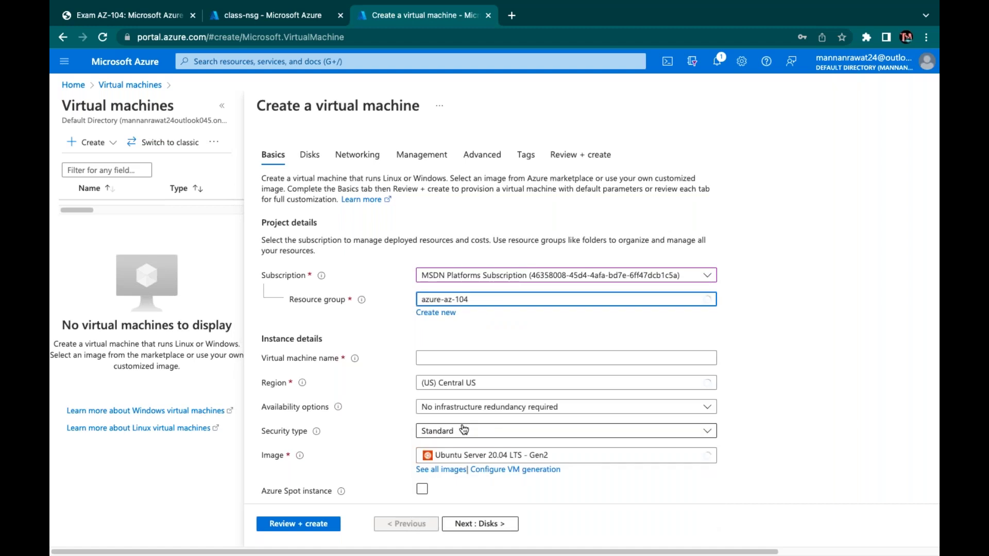
click(457, 355)
text(web)
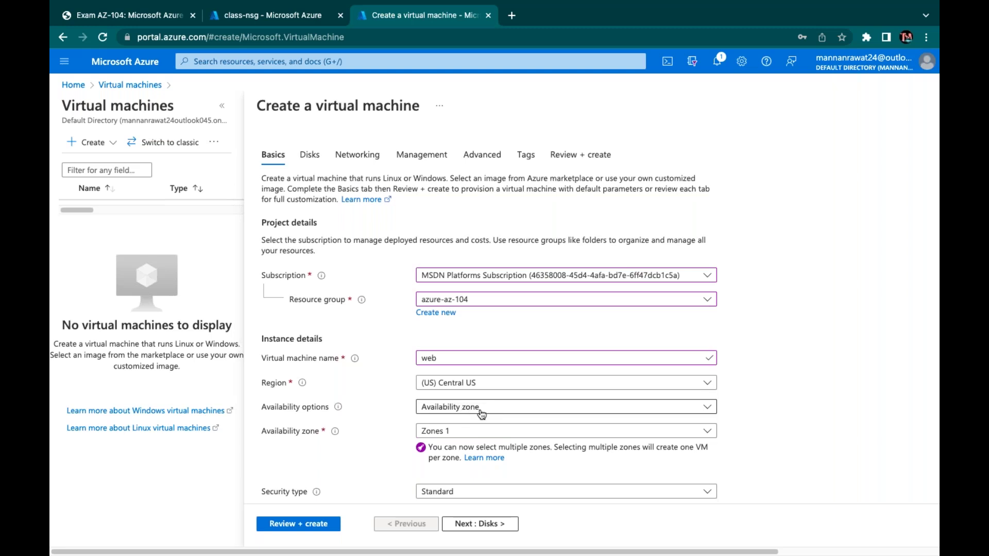
- Set the availability option to No infrastructure redundancy required and the image to [smalldisk] Windows Server 2012 Datacenter - Gen1
click(466, 412)
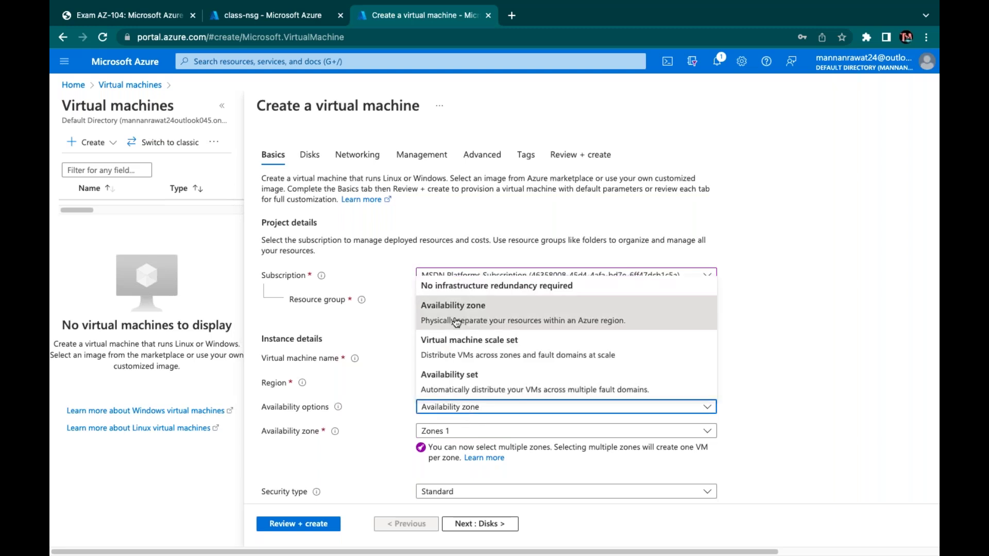
click(515, 283)
scroll(540, 309, down, 3)
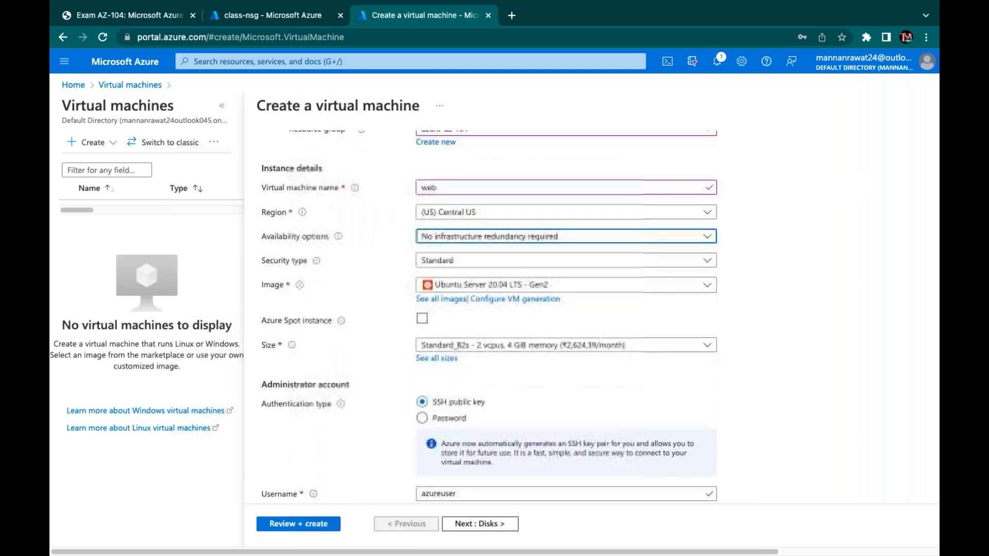
click(541, 277)
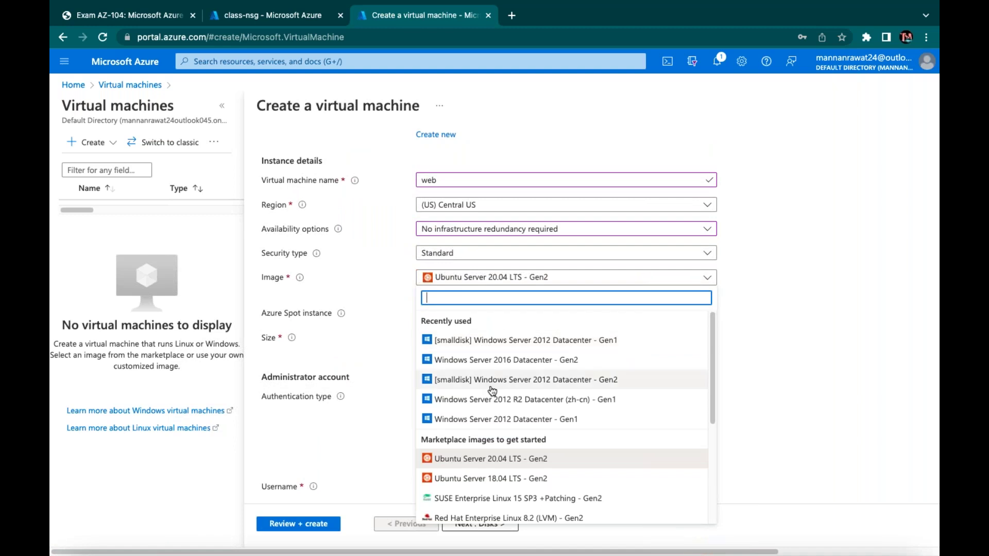
click(520, 341)
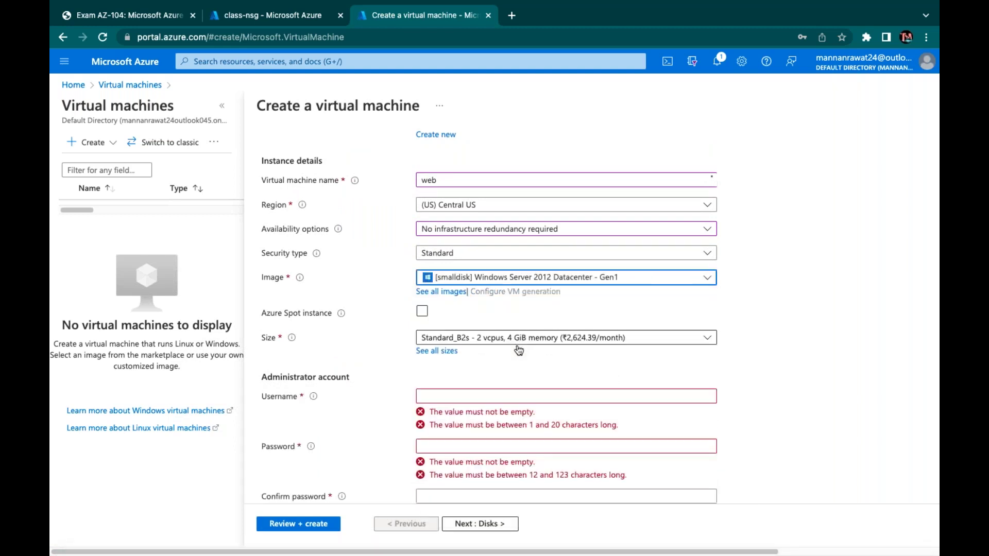
- Set the administrator username to web, then enter and confirm the administrator password
scroll(461, 258, down, 3)
click(460, 258)
click(453, 280)
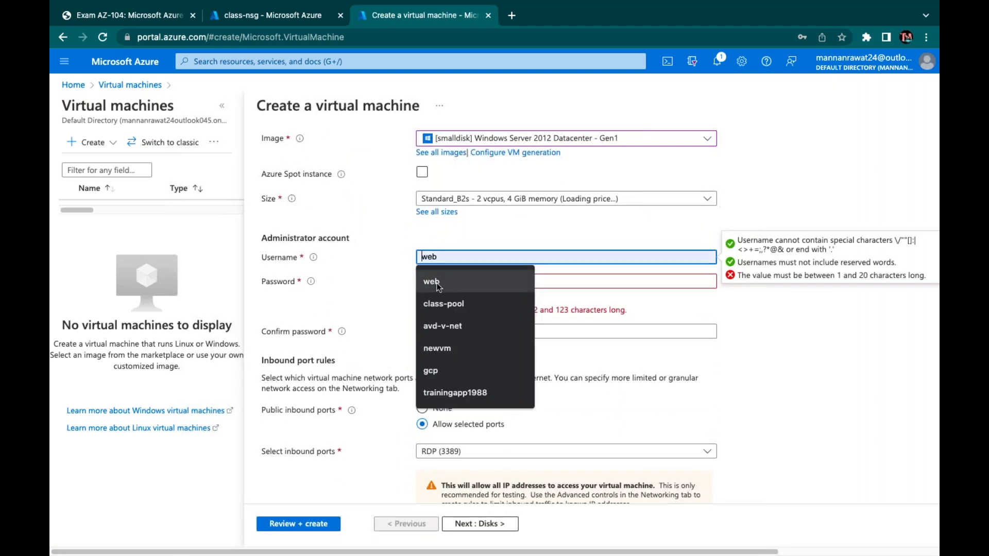
click(454, 282)
text(••••••)
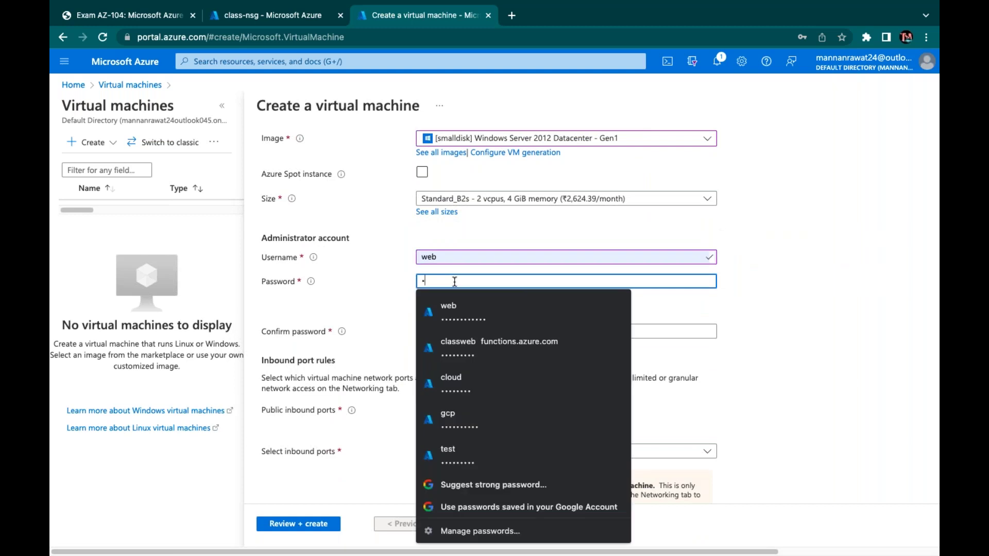
text(•••••)
key(Tab)
text(•••••••••••)
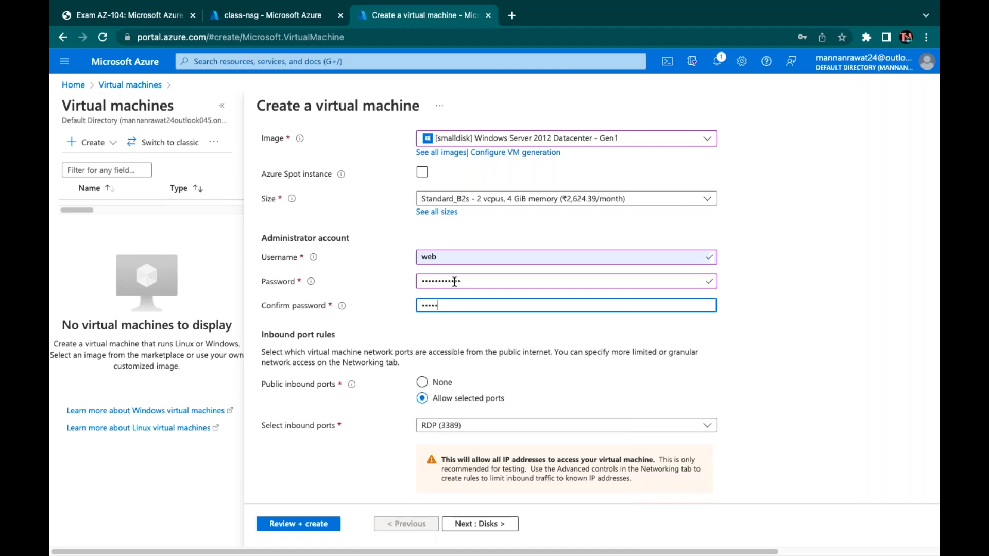
text(•)
- Look through the selectable public inbound ports and set the virtual machine's public inbound ports to None
scroll(459, 282, down, 3)
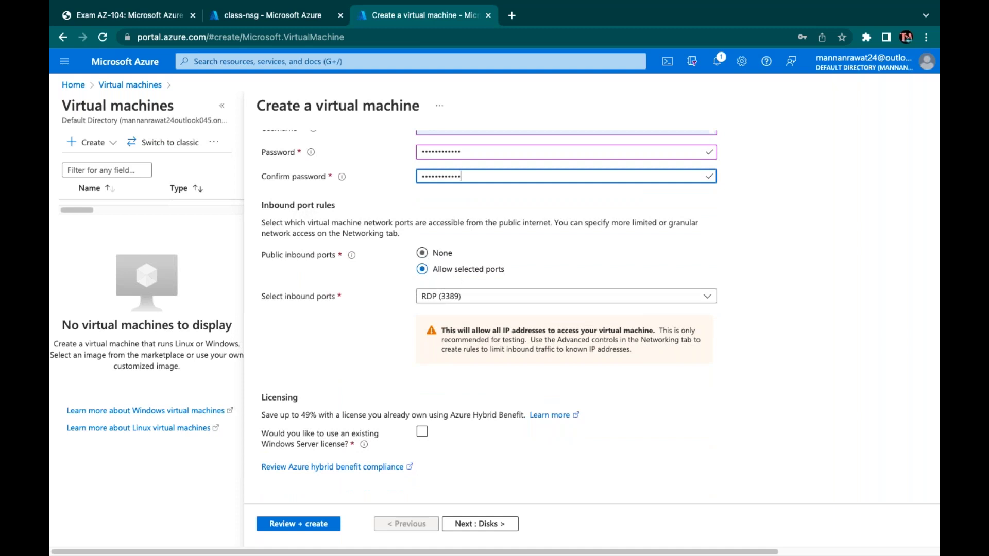
click(421, 252)
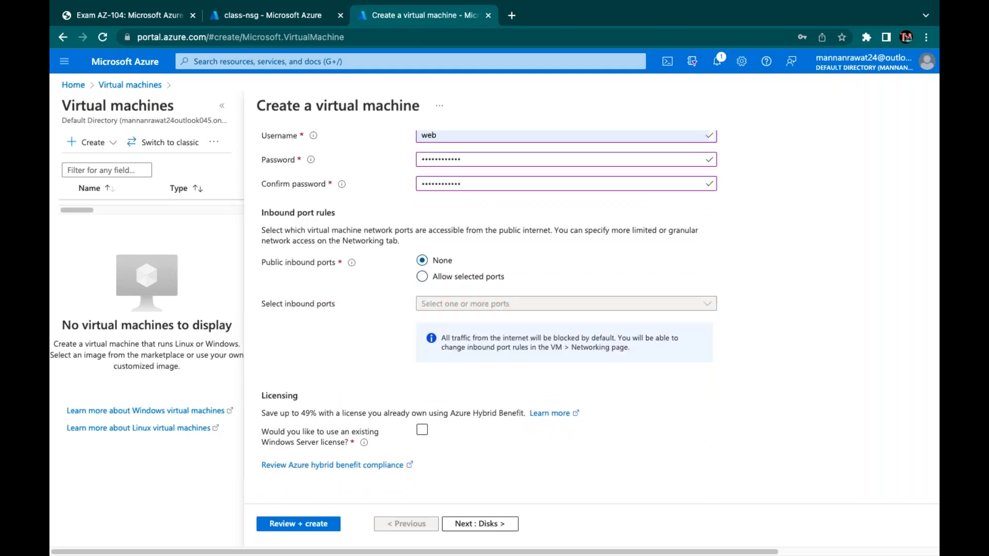
click(446, 276)
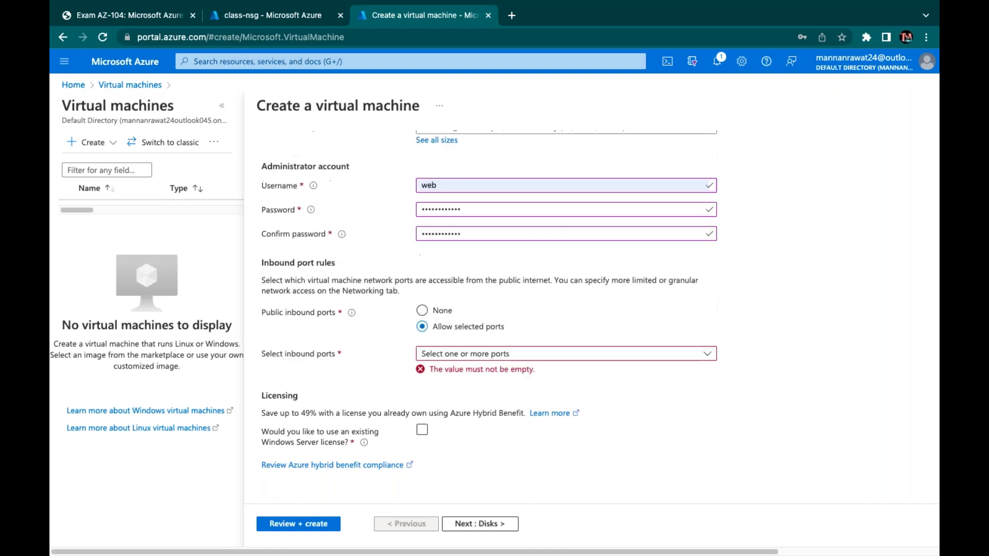
click(510, 355)
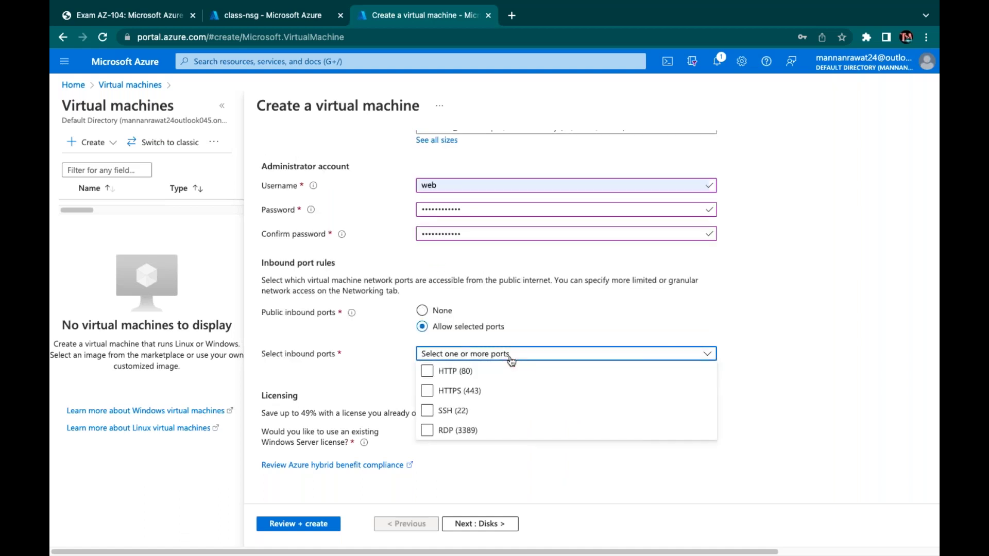
click(533, 304)
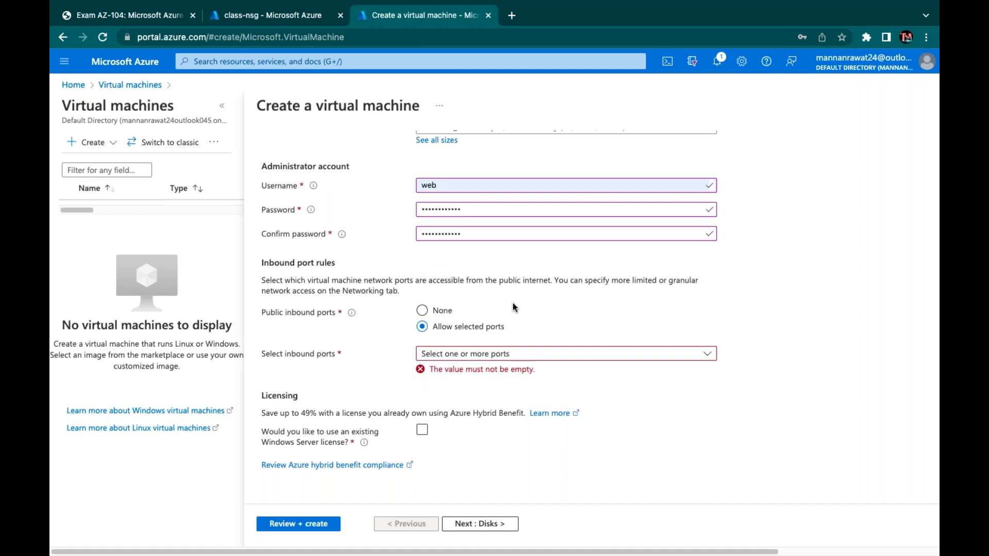
click(429, 311)
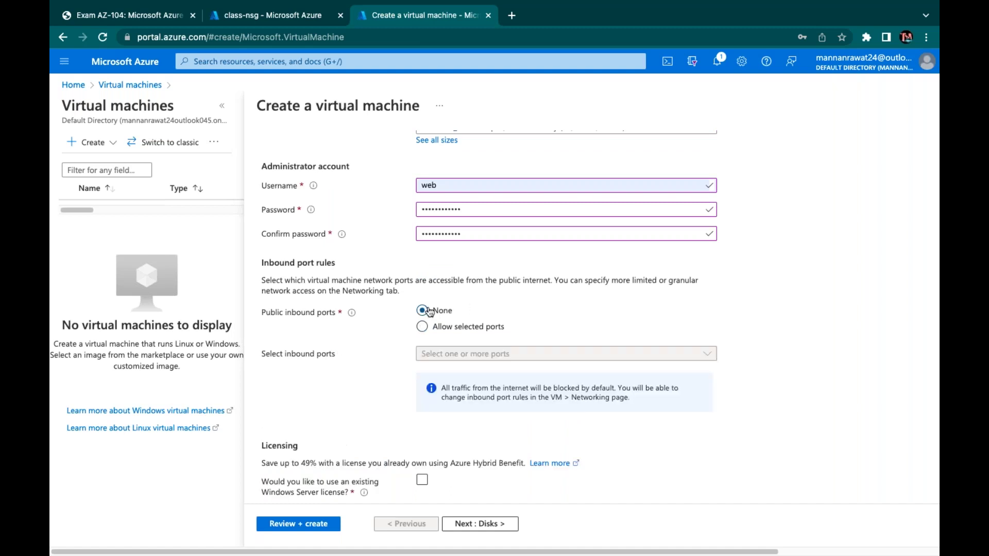
- In the virtual machine's networking settings, set the NIC network security group to Advanced and assign class-nsg
click(463, 523)
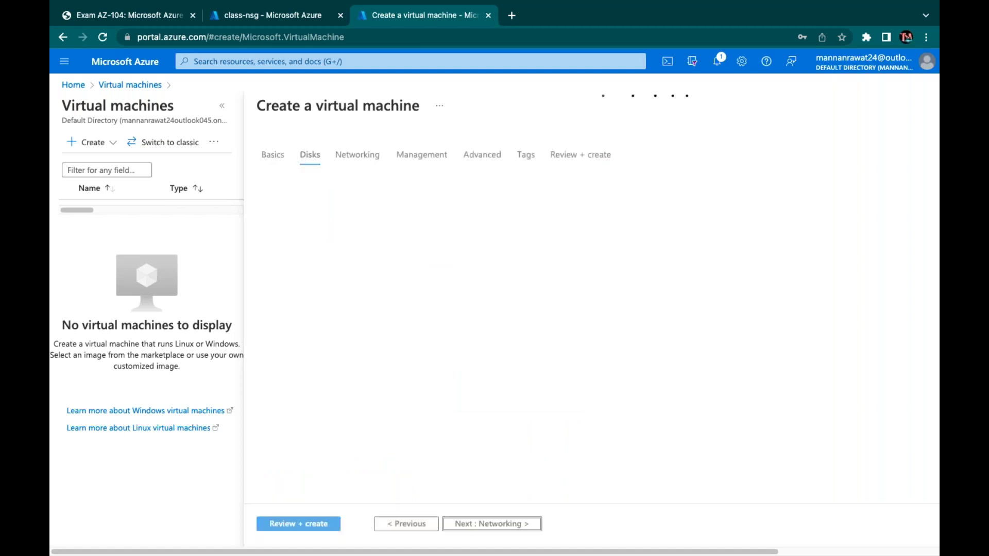
click(491, 524)
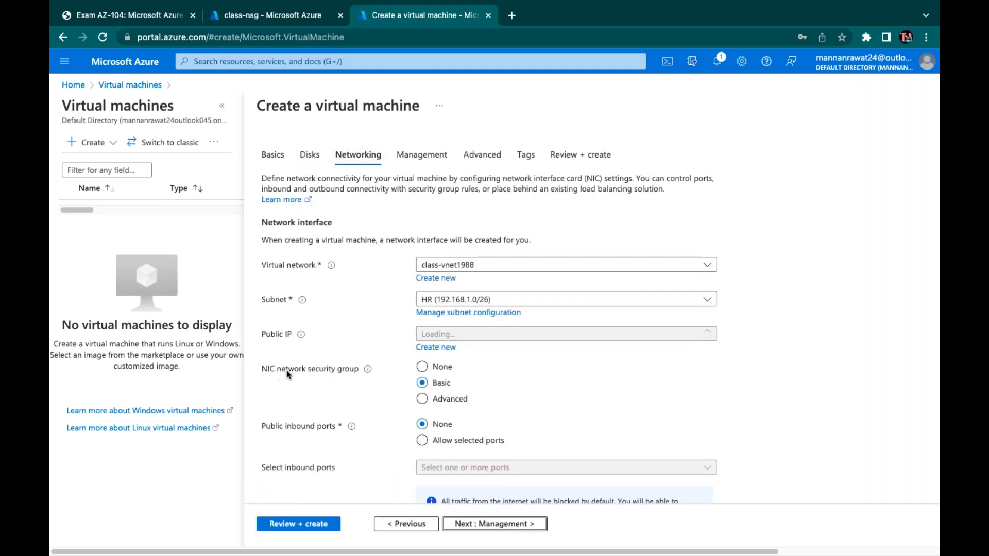
click(426, 400)
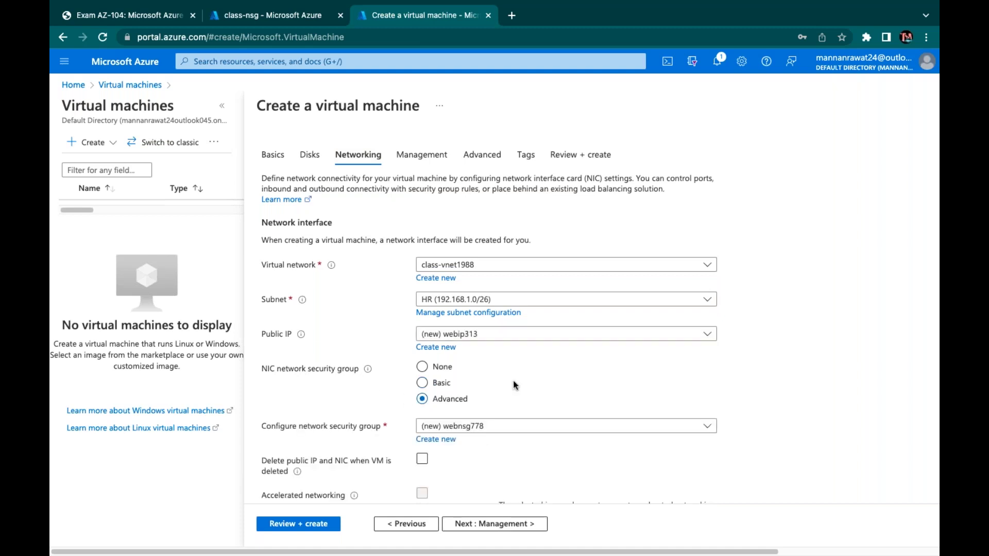
scroll(514, 385, down, 1)
scroll(513, 385, down, 3)
click(494, 308)
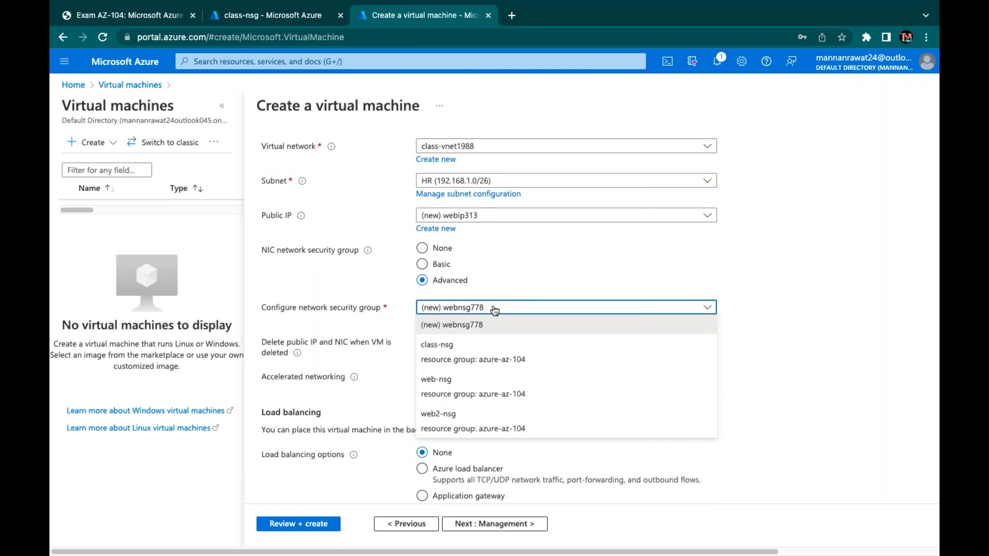
click(439, 349)
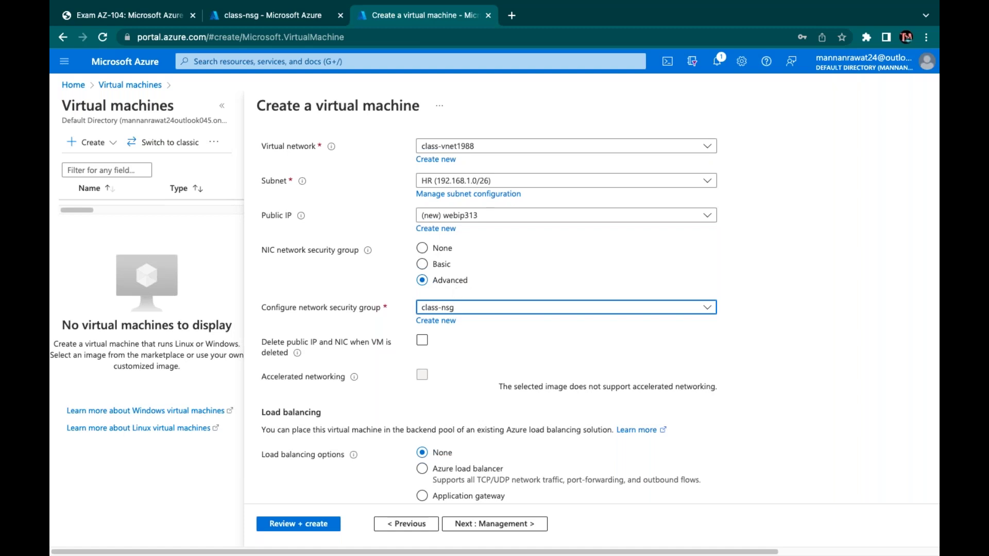
- Validate the virtual machine configuration and create the virtual machine
scroll(515, 309, down, 1)
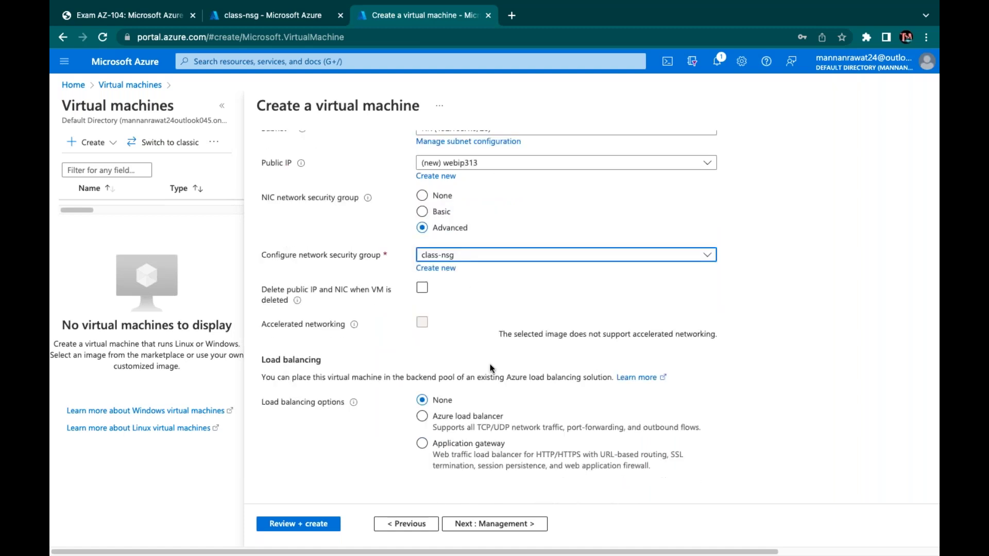
click(485, 523)
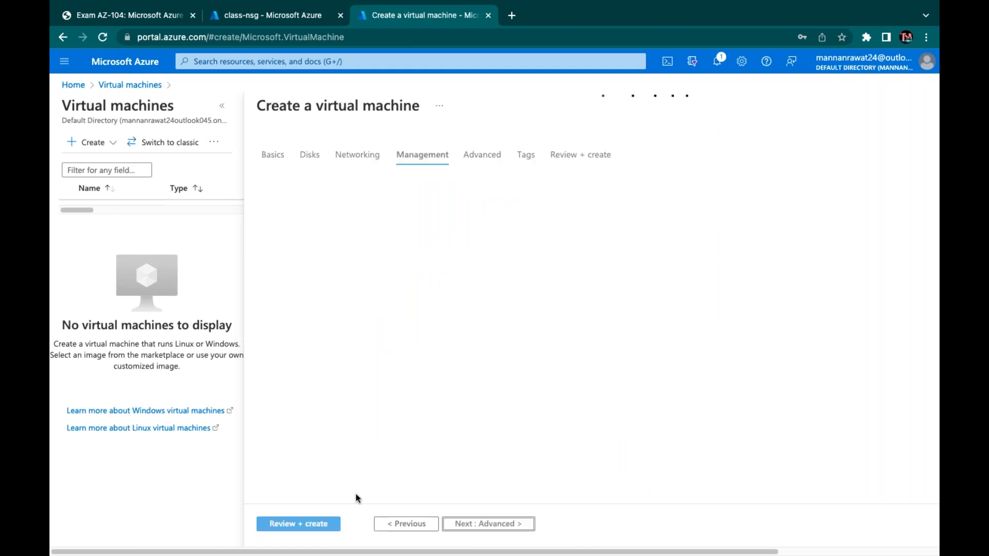
click(308, 524)
click(282, 523)
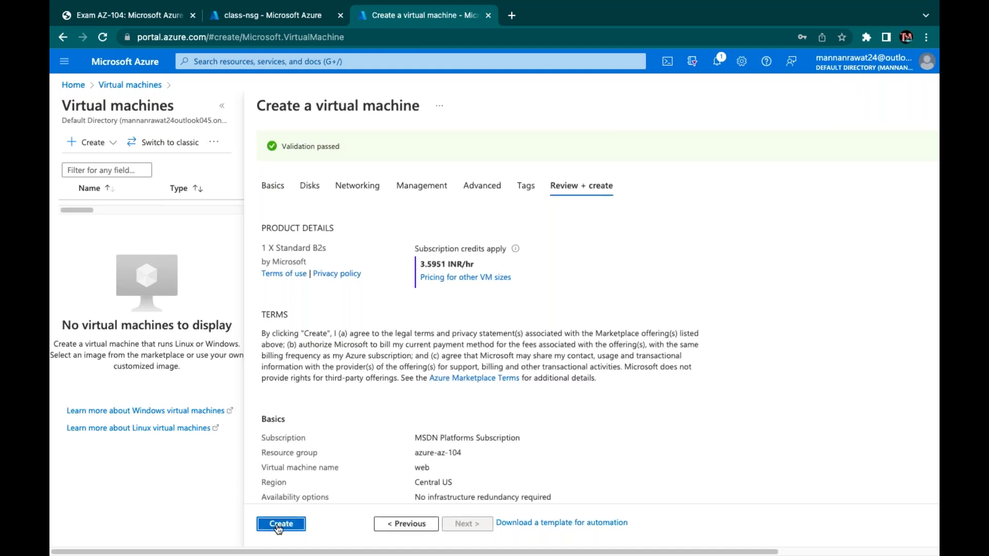
click(279, 524)
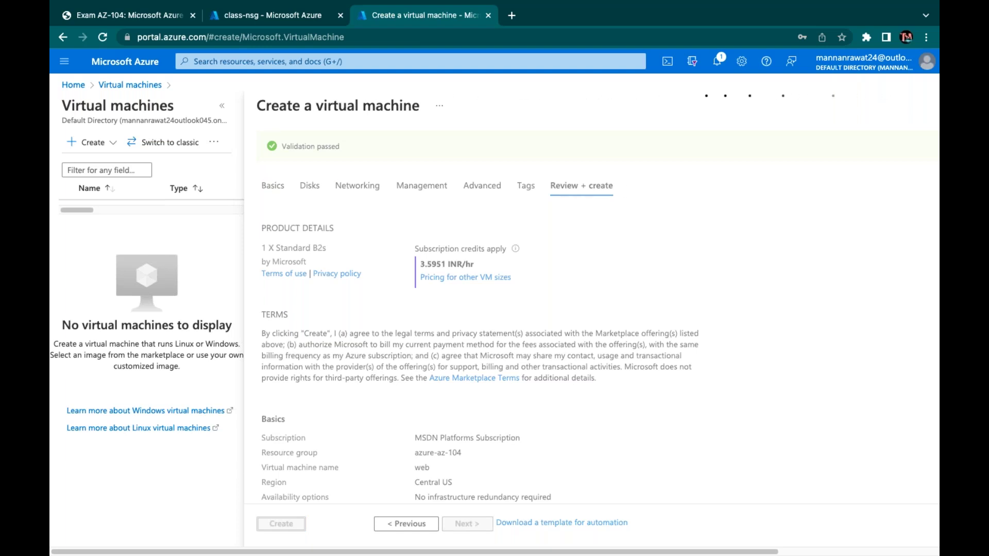
- Switch to the class-nsg browser tab and open the settings of the SALES subnet in the class-vnet1988 virtual network
click(275, 16)
click(138, 66)
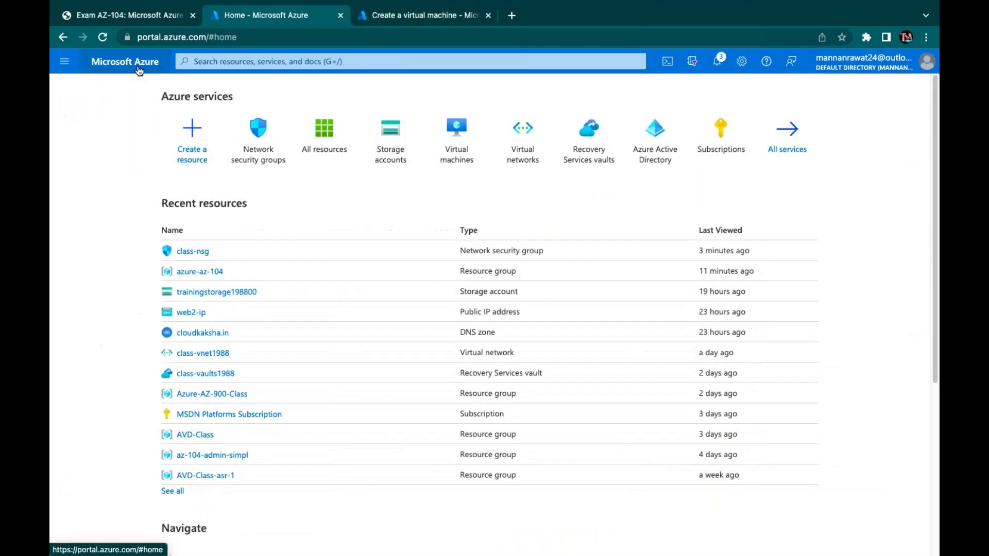
click(521, 157)
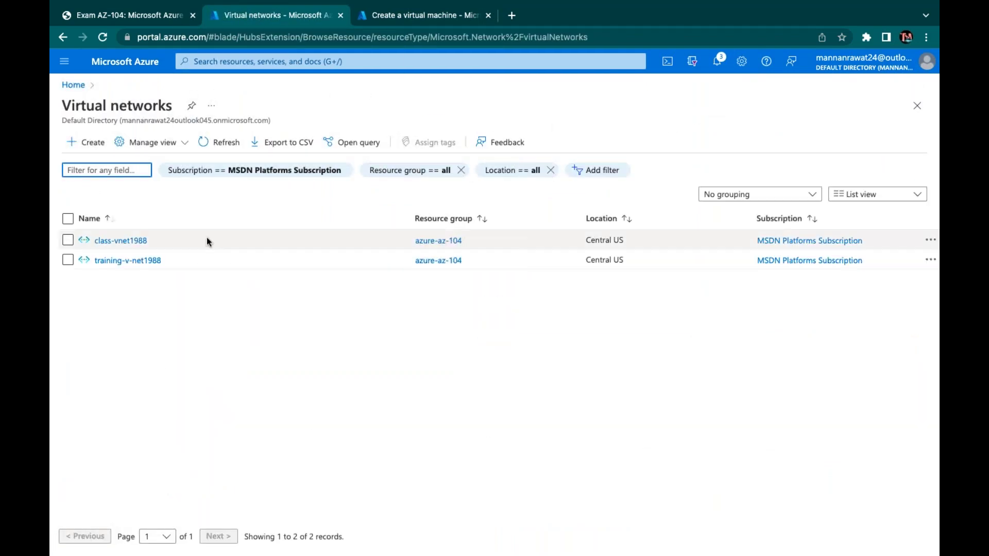
click(132, 244)
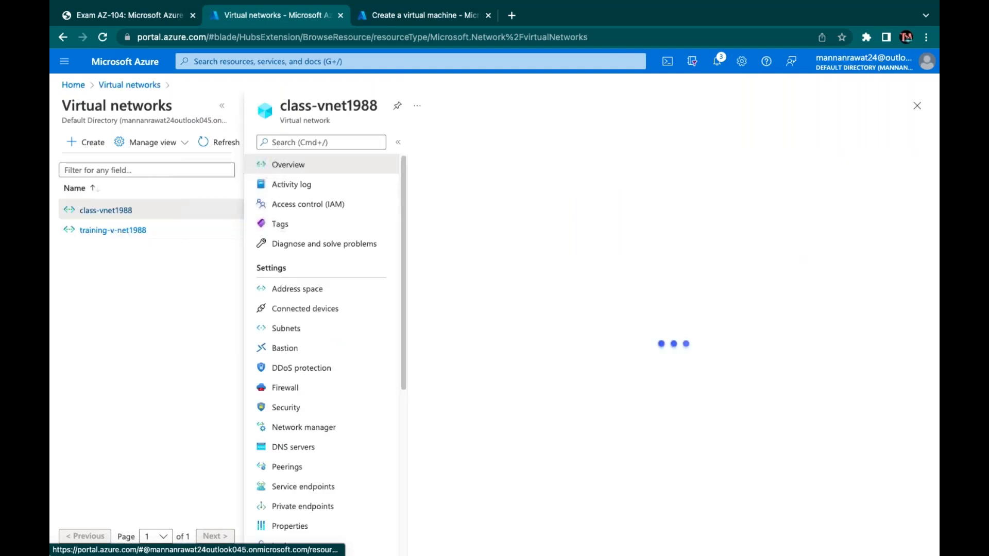
click(293, 333)
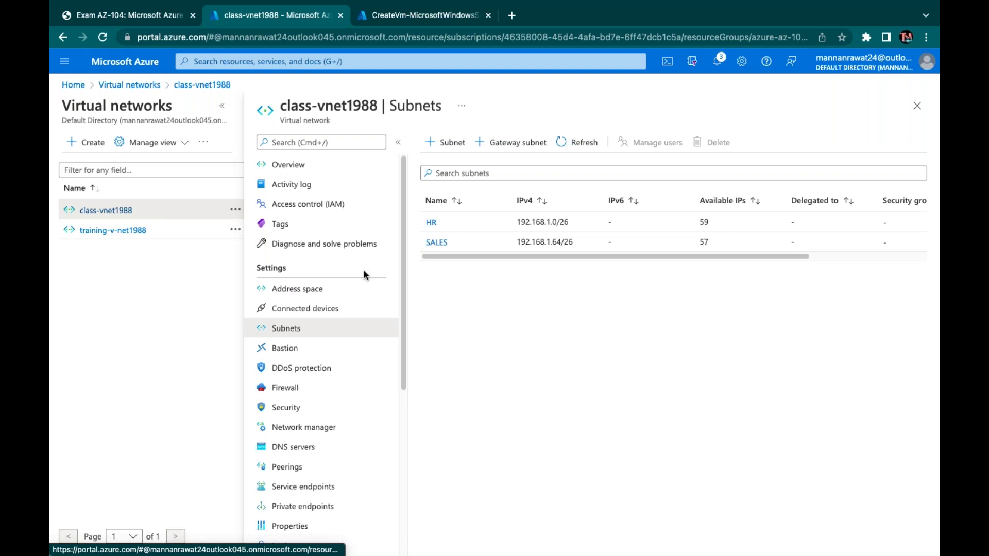
click(437, 244)
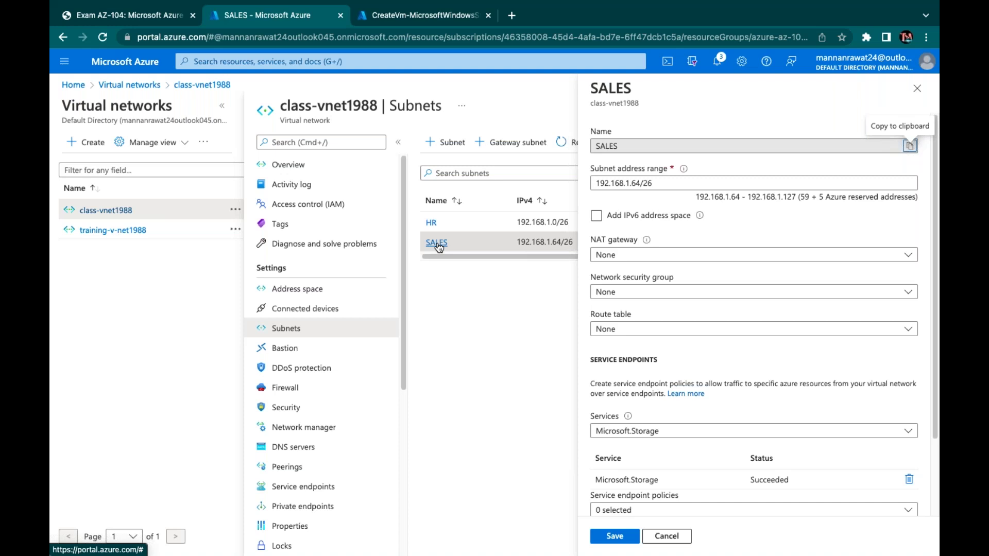
- Assign the class-nsg network security group to the SALES subnet and save the subnet
click(637, 293)
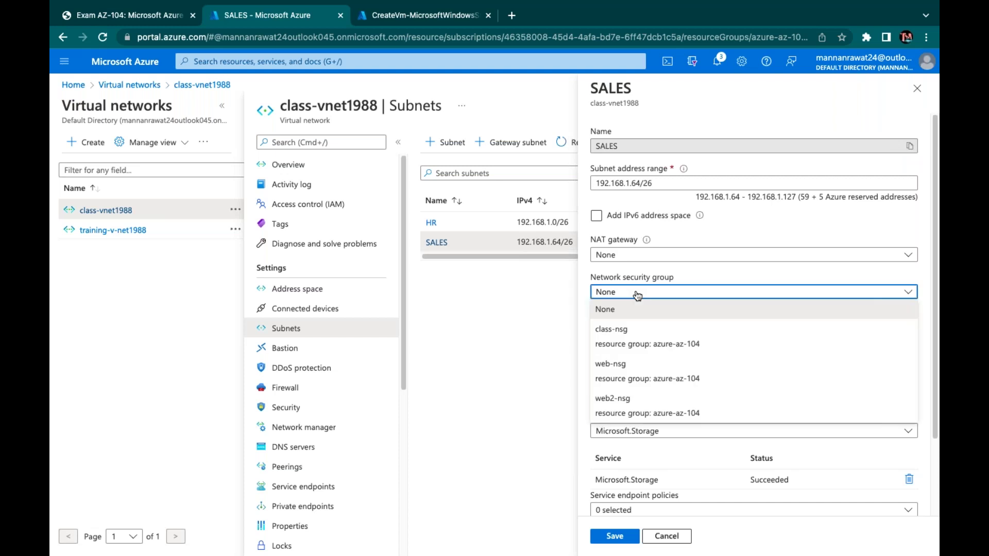
click(619, 328)
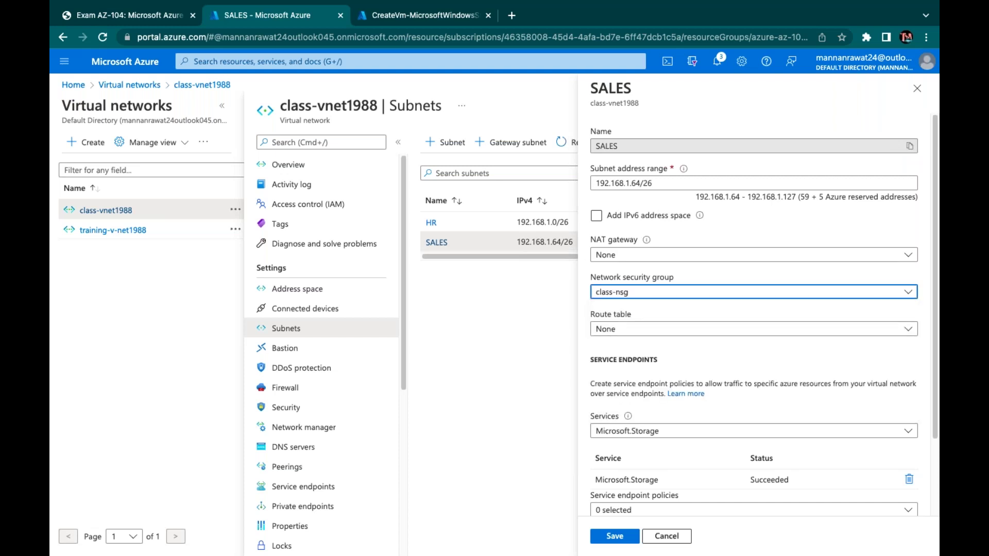
click(615, 538)
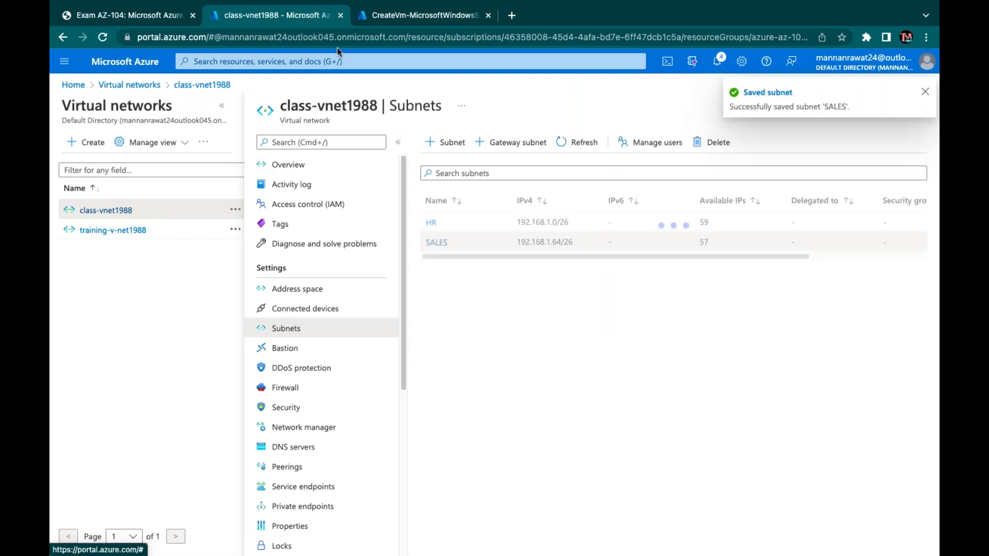
- Check the virtual machine deployment and review the Azure Firewall and Azure Bastion topics in the AZ-104 skills outline
click(382, 22)
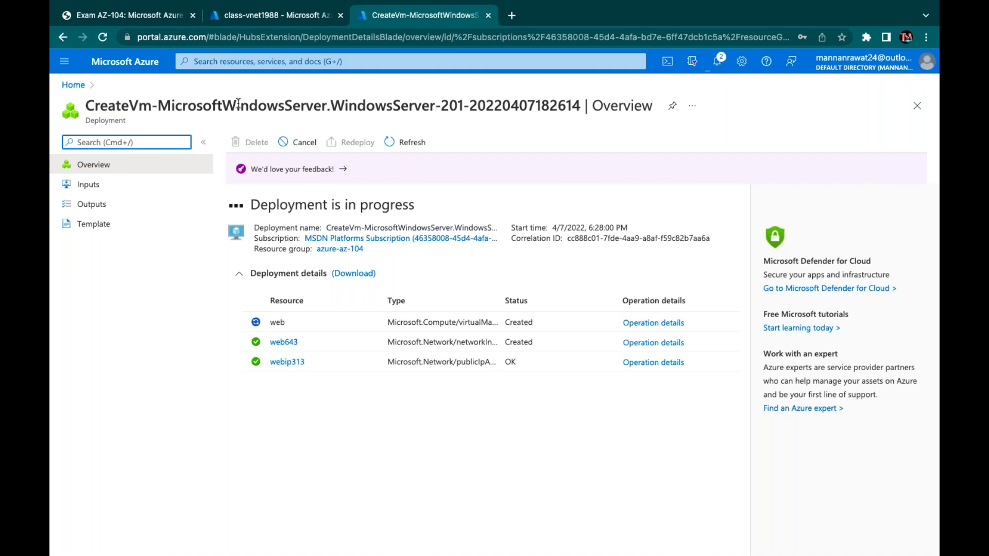
click(143, 17)
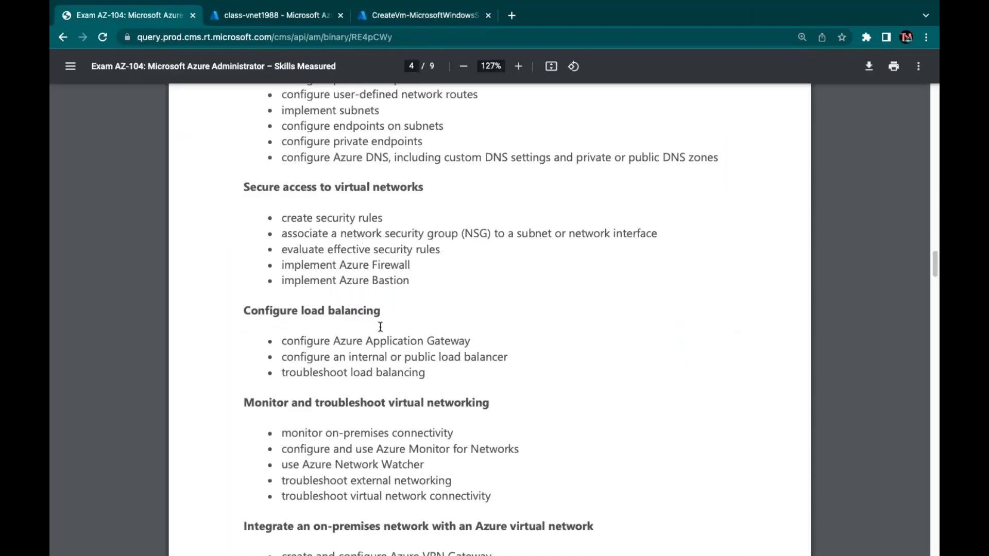
scroll(381, 326, down, 1)
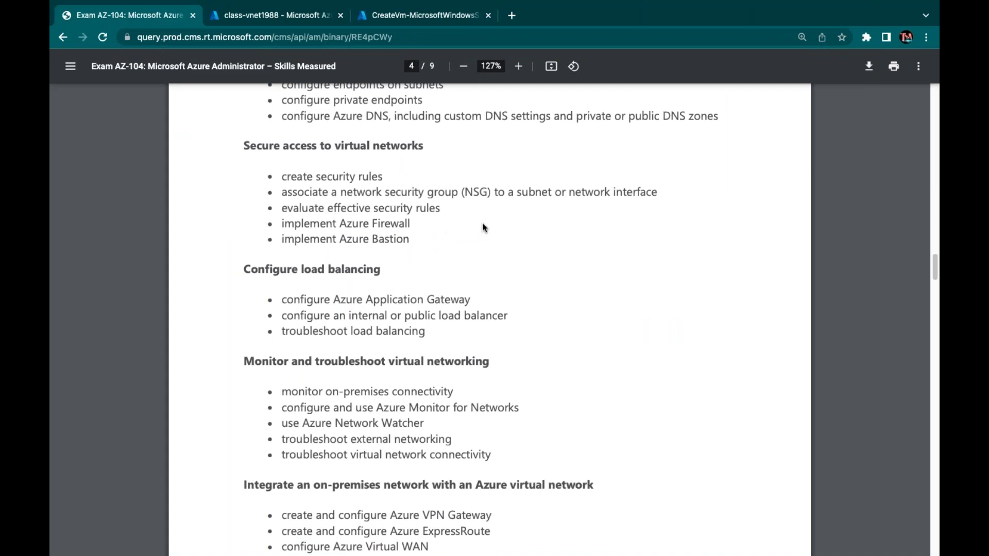
drag(406, 227, 380, 212)
click(385, 235)
click(412, 239)
drag(410, 239, 342, 236)
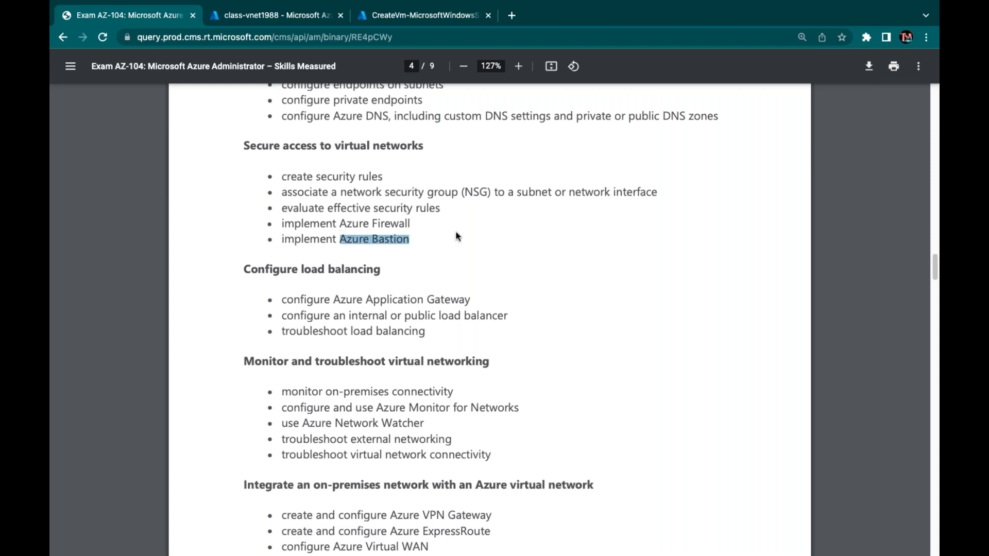
click(430, 240)
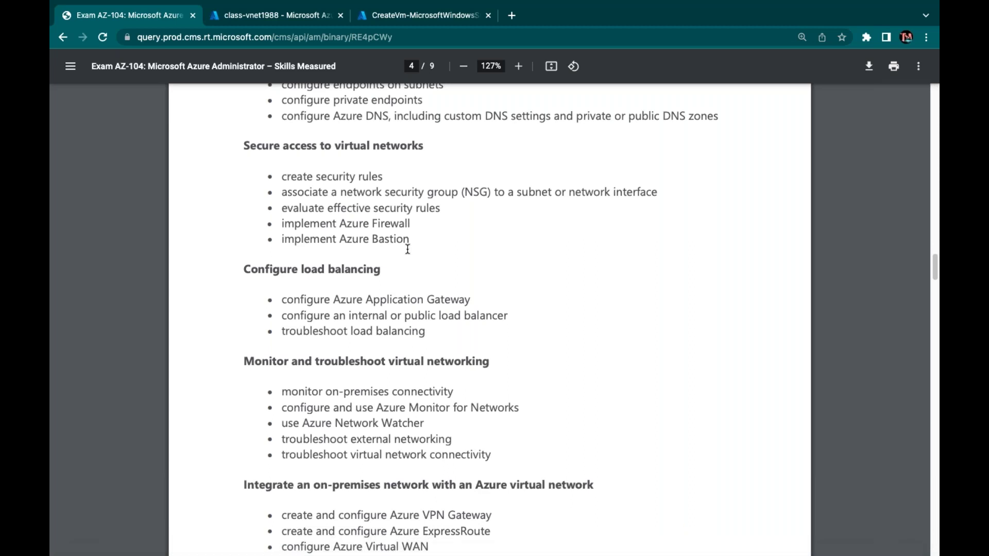
- Switch to OneNote, add a page titled "Azure Bastion" to the AZ-104 section, and hide the notebook navigation
key(super+Tab)
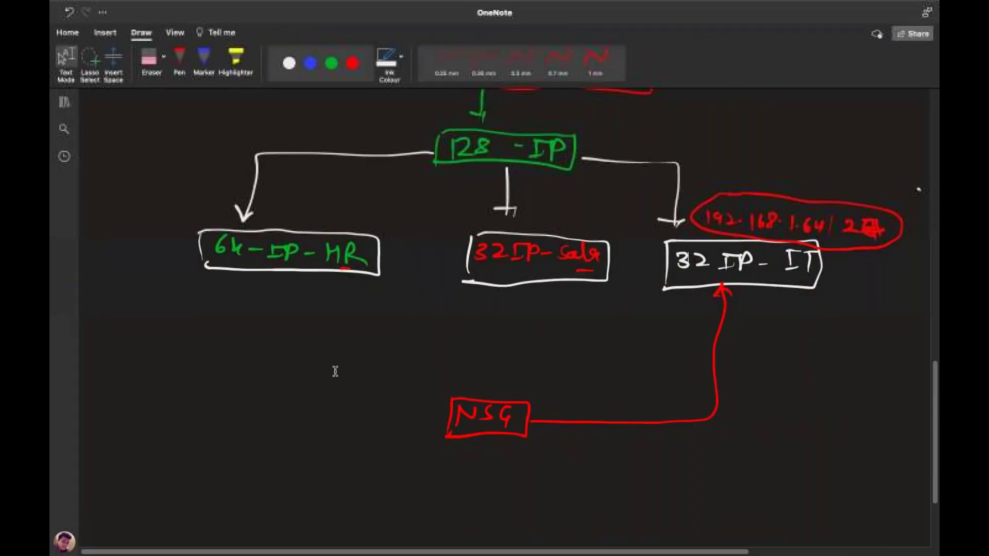
click(65, 103)
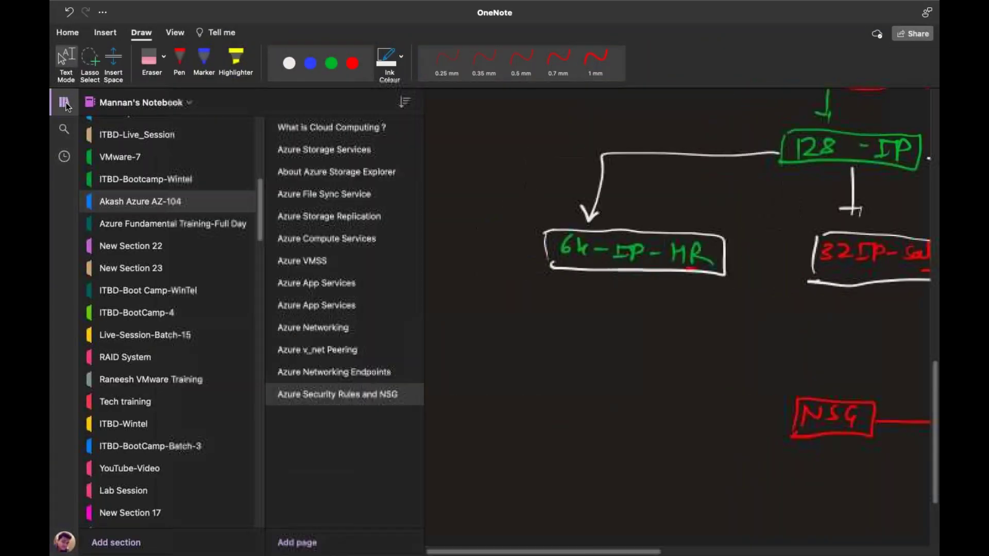
click(310, 543)
text(A)
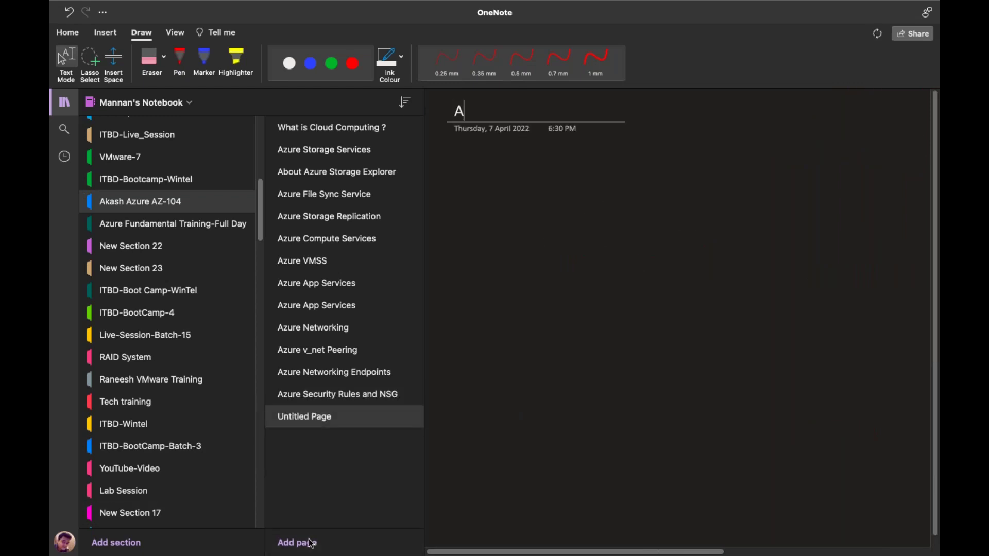
text(zure )
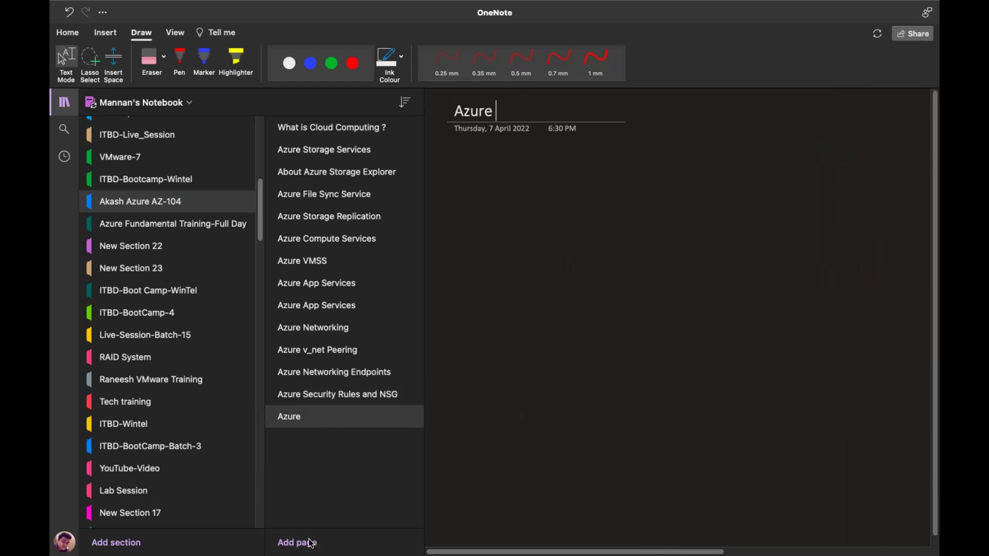
text(BAstion)
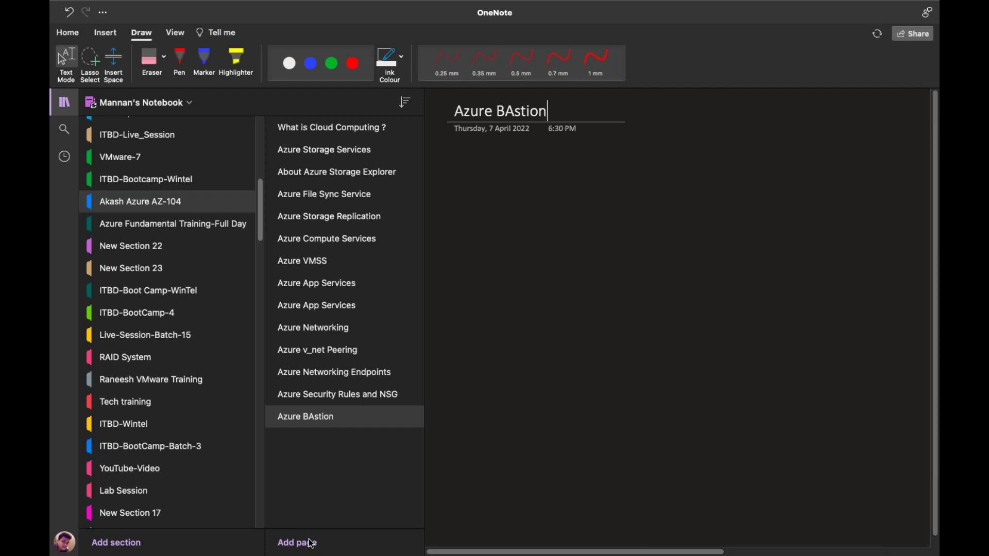
key(BackSpace)
key(BackSpace)
key(BackSpace)
key(BackSpace)
key(BackSpace)
key(BackSpace)
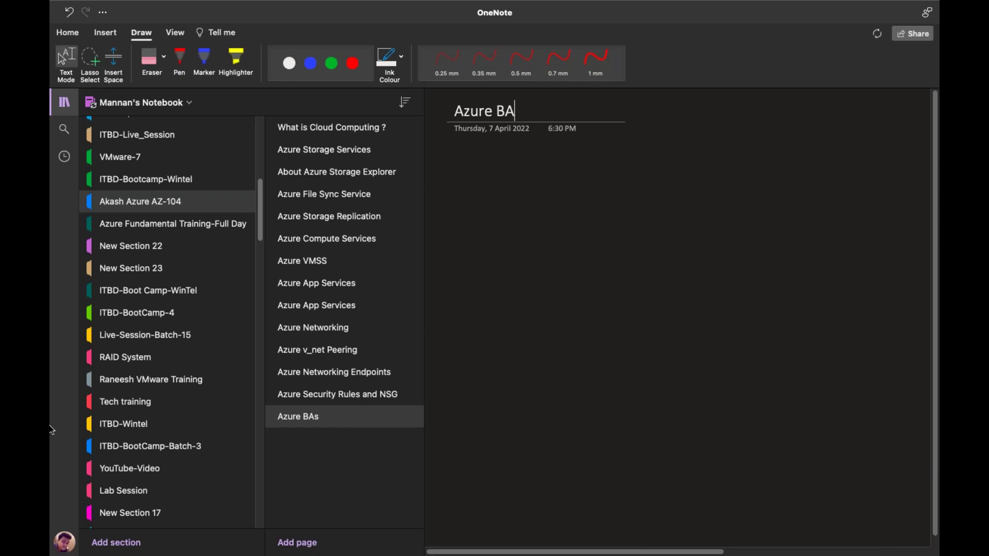
text(stion)
click(507, 110)
text(a)
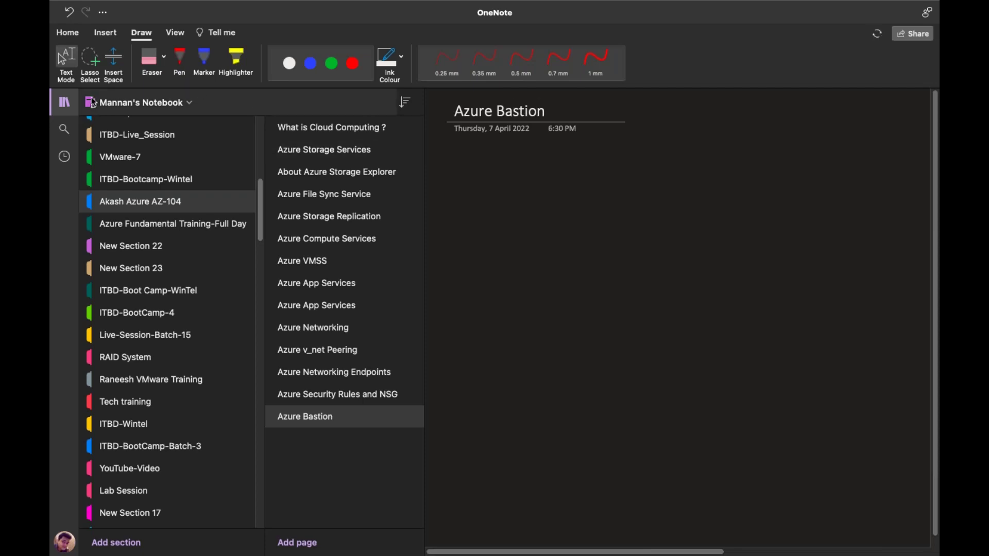
click(64, 104)
- Switch to the browser, open the deployed web virtual machine, and look at its connection options, including Bastion
key(ctrl+Left)
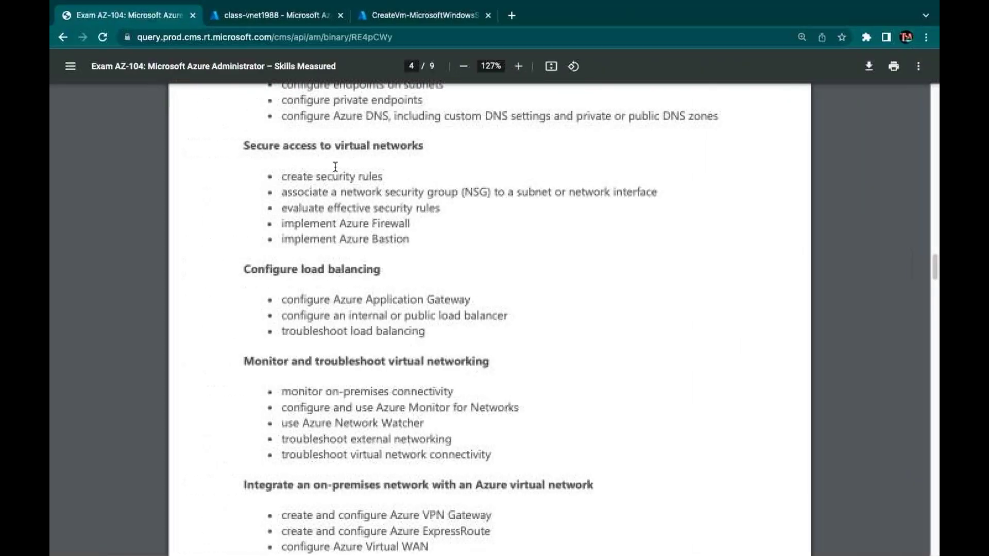
click(397, 23)
click(291, 375)
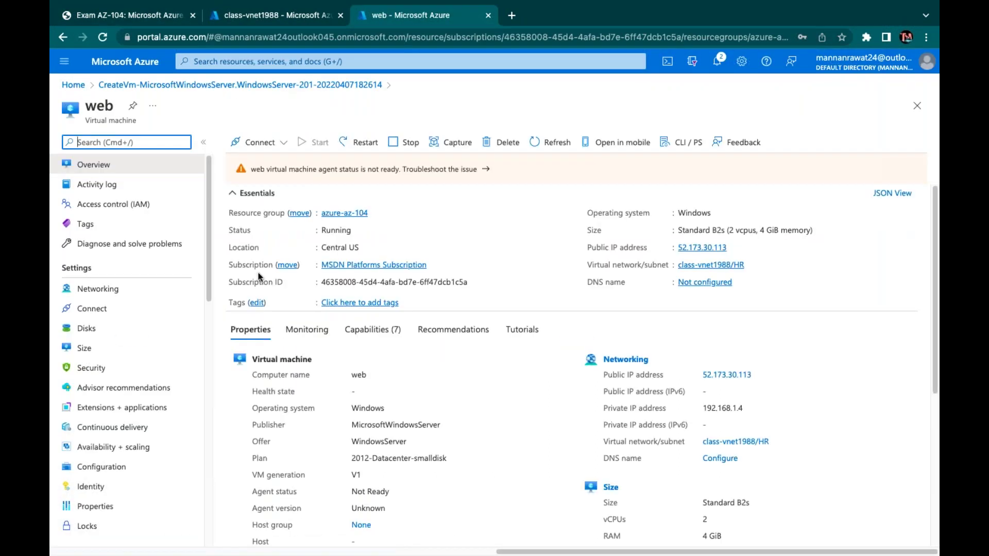
click(281, 144)
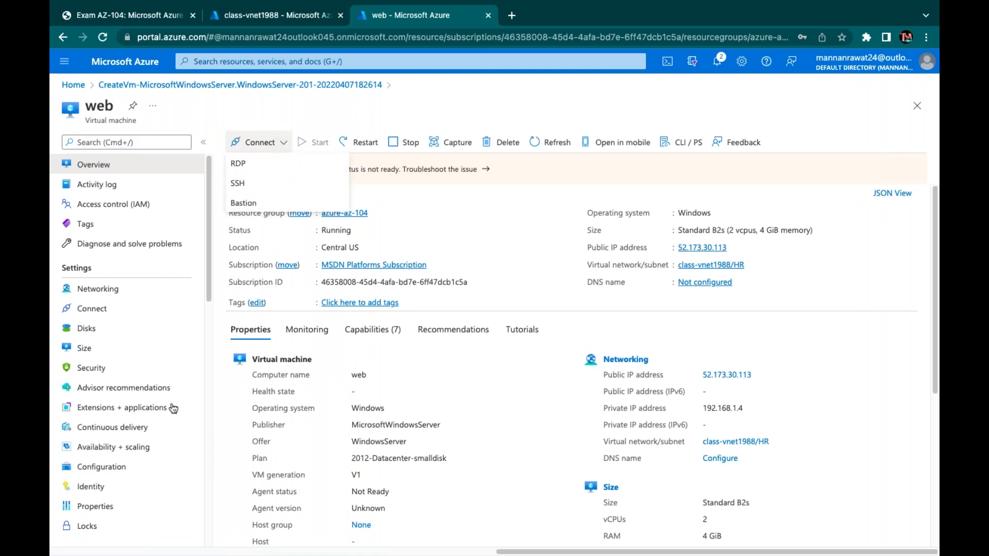
click(263, 205)
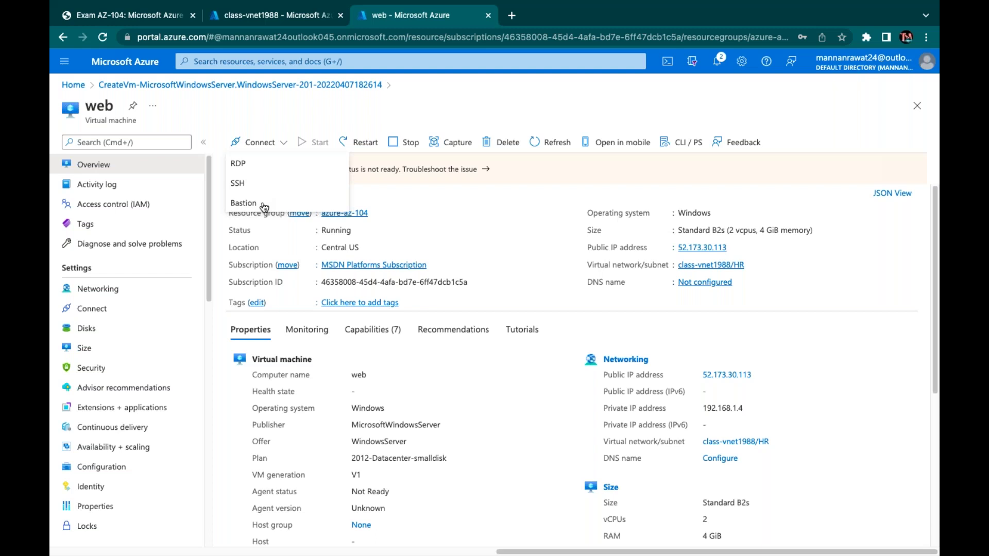
- Switch to OneNote and sketch a computer monitor in green below the Azure Bastion title
key(ctrl+Right)
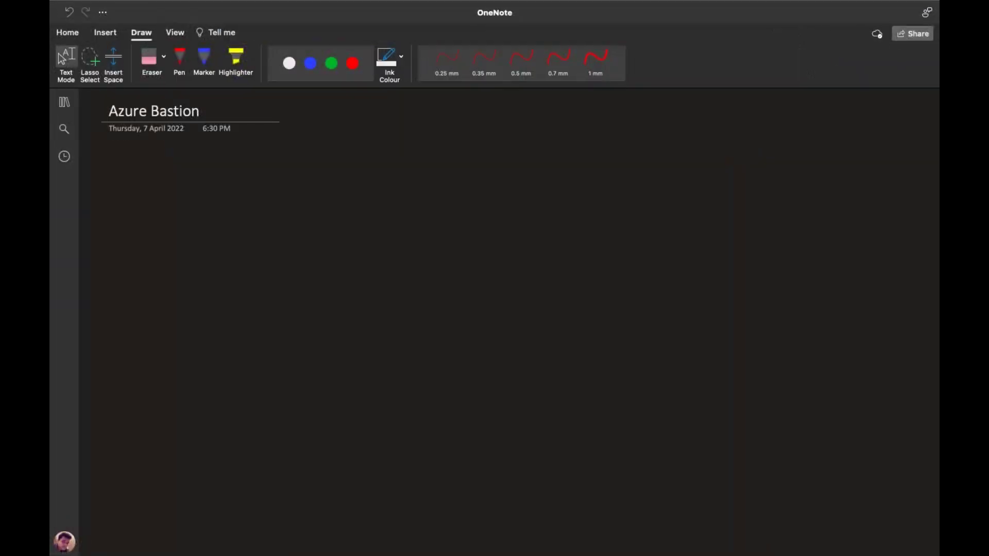
click(352, 63)
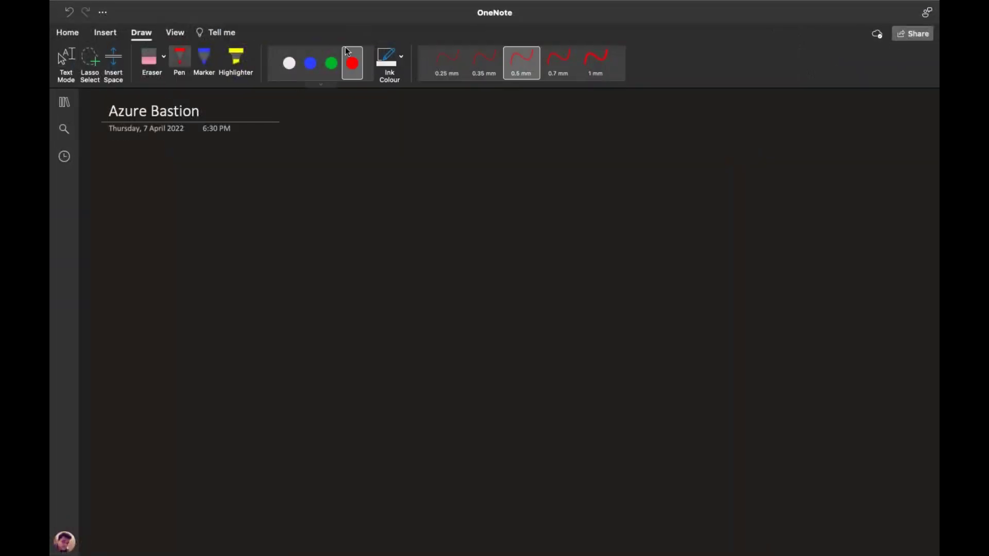
click(336, 72)
mouse_move(149, 238)
mouse_down()
mouse_move(150, 288)
mouse_move(216, 278)
mouse_move(149, 281)
mouse_move(179, 294)
mouse_up()
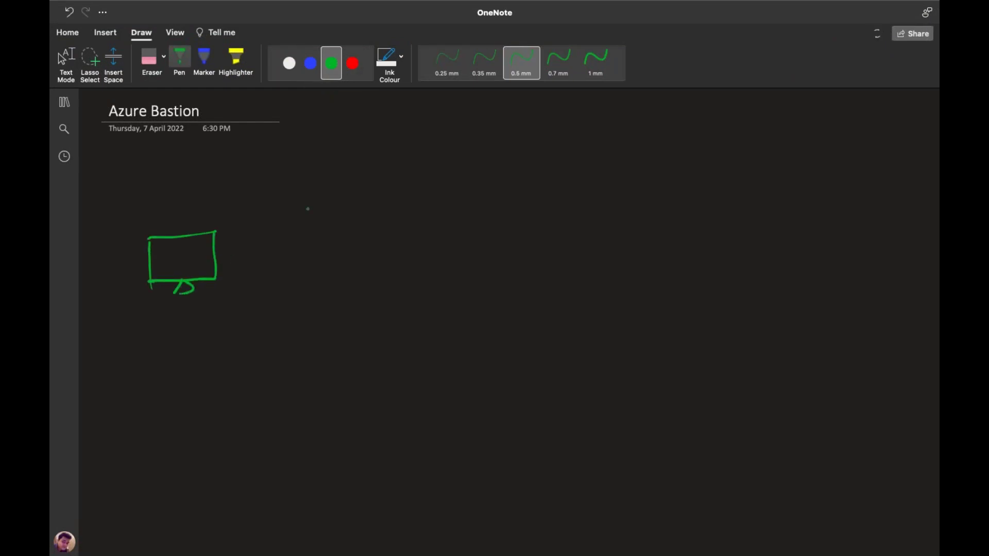
- Draw two white arrows from the monitor sketch and label them RDP and SSH
click(289, 63)
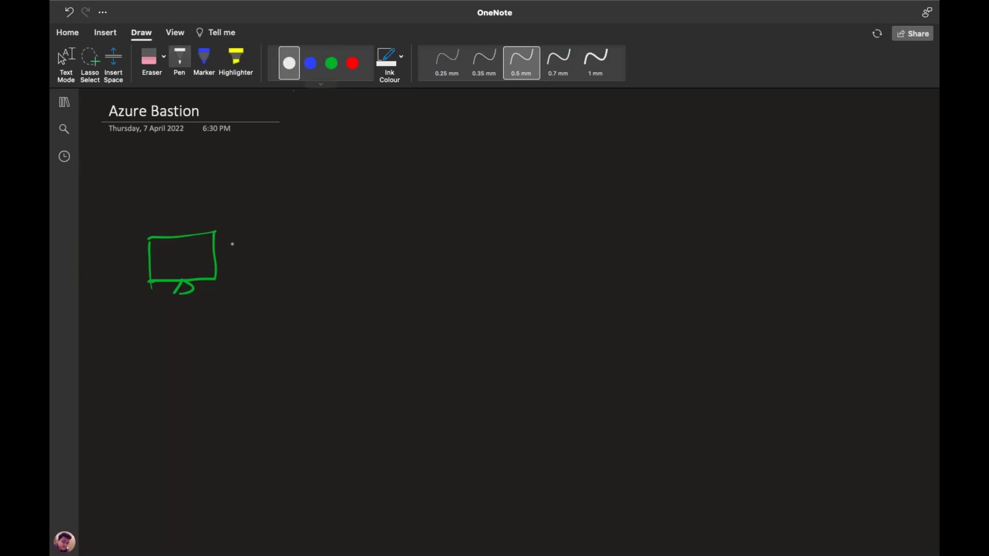
mouse_move(214, 224)
mouse_down()
mouse_move(298, 183)
mouse_move(311, 193)
mouse_move(354, 174)
mouse_move(370, 189)
mouse_up()
mouse_move(373, 176)
mouse_down()
mouse_move(375, 190)
mouse_move(394, 192)
mouse_up()
drag(392, 174, 395, 187)
drag(218, 259, 312, 253)
drag(295, 248, 303, 262)
drag(370, 241, 354, 257)
drag(385, 241, 375, 256)
mouse_move(395, 238)
mouse_down()
mouse_move(395, 257)
mouse_move(405, 249)
mouse_up()
drag(405, 239, 406, 262)
- Draw a third white arrow from the monitor sketch's lower corner and label it Bastion
mouse_move(215, 280)
mouse_down()
mouse_move(327, 320)
mouse_move(319, 326)
mouse_up()
mouse_move(364, 309)
mouse_down()
mouse_move(369, 327)
mouse_move(389, 324)
mouse_up()
drag(408, 314, 404, 327)
mouse_move(420, 311)
mouse_down()
mouse_move(420, 329)
mouse_move(428, 317)
mouse_up()
drag(434, 320, 436, 328)
mouse_move(454, 315)
mouse_down()
mouse_move(447, 324)
mouse_move(457, 312)
mouse_up()
drag(457, 317, 474, 327)
- Label the monitor sketch VM in green and write "3389 + Public-IP" in red beside RDP
click(333, 63)
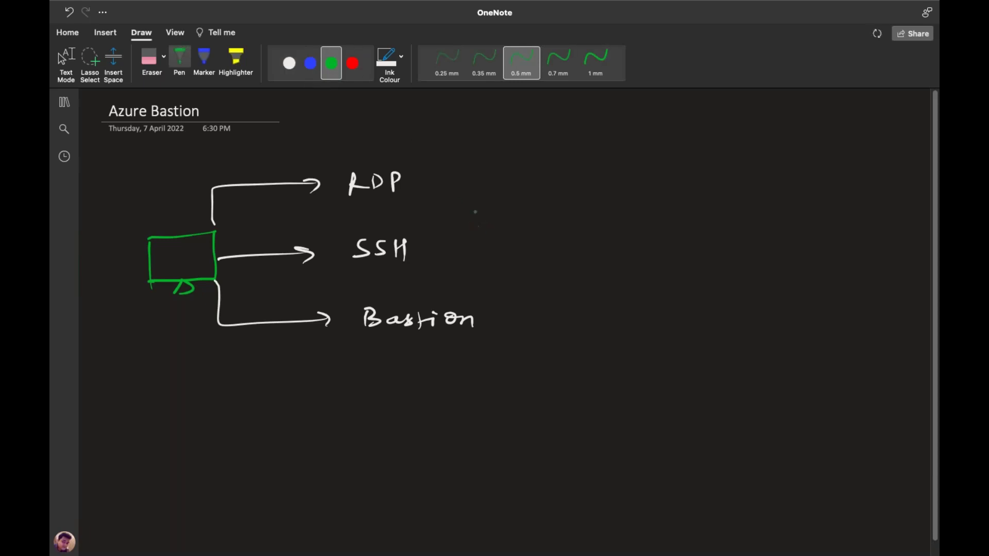
drag(149, 324, 193, 337)
click(352, 63)
mouse_move(429, 181)
mouse_down()
mouse_move(493, 189)
mouse_move(521, 178)
mouse_move(544, 194)
mouse_move(576, 180)
mouse_move(570, 192)
mouse_up()
mouse_move(596, 178)
mouse_down()
mouse_move(598, 193)
mouse_move(604, 178)
mouse_up()
mouse_move(608, 178)
mouse_down()
mouse_move(617, 189)
mouse_move(647, 190)
mouse_up()
mouse_move(652, 179)
mouse_down()
mouse_move(655, 189)
mouse_move(719, 178)
mouse_move(725, 186)
mouse_up()
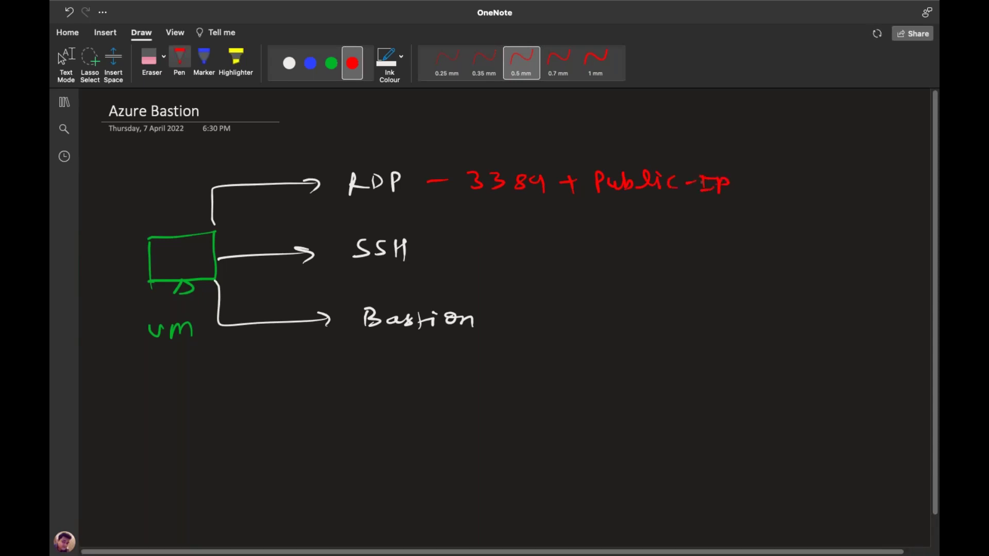
- Write "22 + Public-IP" in green beside the SSH label
click(331, 63)
mouse_move(437, 241)
mouse_down()
mouse_move(501, 246)
mouse_move(557, 233)
mouse_move(553, 241)
mouse_up()
mouse_move(574, 228)
mouse_down()
mouse_move(576, 242)
mouse_move(581, 232)
mouse_up()
mouse_move(585, 226)
mouse_down()
mouse_move(669, 238)
mouse_move(690, 228)
mouse_move(696, 237)
mouse_up()
click(661, 236)
drag(694, 237, 718, 223)
mouse_move(715, 237)
mouse_down()
mouse_move(721, 220)
mouse_move(716, 230)
mouse_up()
- Add GUI to the end of the RDP line and CLI to the end of the SSH line in green
mouse_move(741, 186)
mouse_down()
mouse_move(807, 174)
mouse_move(815, 186)
mouse_up()
click(784, 191)
drag(810, 187, 823, 184)
mouse_move(746, 229)
mouse_down()
mouse_move(826, 233)
mouse_move(844, 216)
mouse_up()
drag(837, 218, 831, 235)
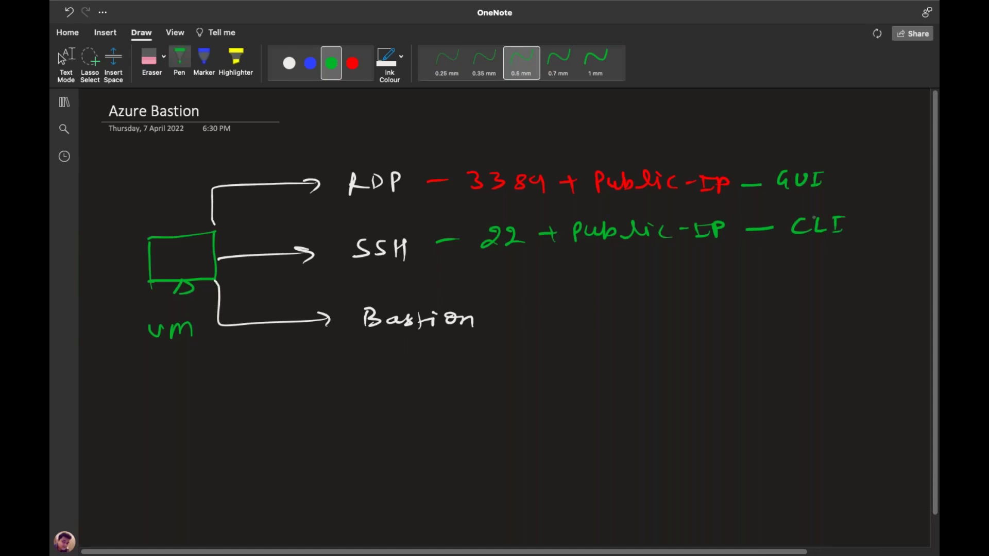
- Write "Access GUI of VM without" in blue beside the Bastion label
click(310, 63)
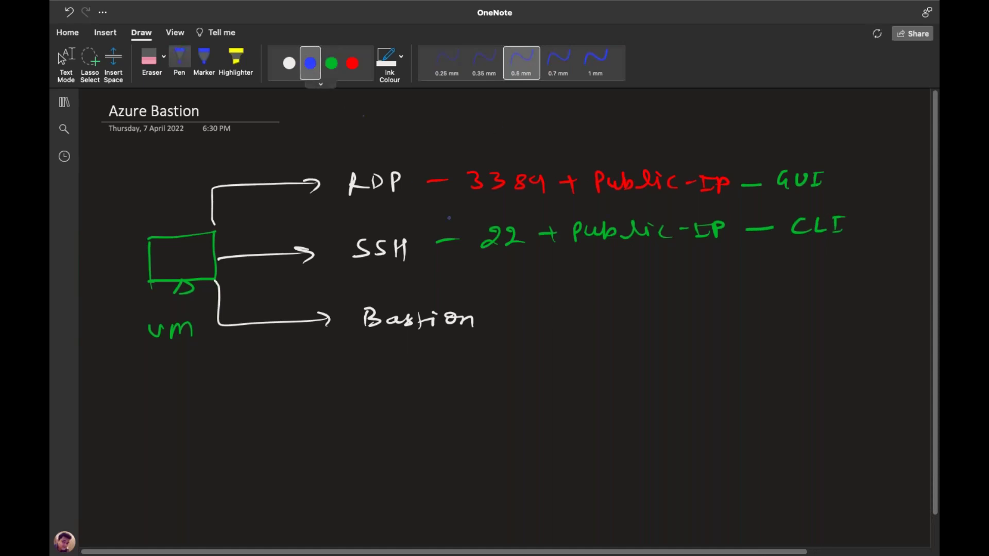
drag(503, 315, 538, 315)
mouse_move(555, 320)
mouse_down()
mouse_move(607, 311)
mouse_move(654, 322)
mouse_up()
mouse_move(663, 311)
mouse_down()
mouse_move(669, 320)
mouse_move(674, 311)
mouse_up()
click(693, 318)
mouse_move(683, 309)
mouse_down()
mouse_move(684, 323)
mouse_move(727, 323)
mouse_up()
mouse_move(745, 303)
mouse_down()
mouse_move(738, 327)
mouse_move(780, 306)
mouse_move(850, 315)
mouse_up()
click(807, 313)
mouse_move(847, 304)
mouse_down()
mouse_move(878, 314)
mouse_move(905, 297)
mouse_move(915, 306)
mouse_up()
click(908, 312)
- Complete the blue Bastion note with "Public-IP" on the line below and stop inking
mouse_move(692, 354)
mouse_down()
mouse_move(692, 368)
mouse_move(700, 357)
mouse_up()
mouse_move(703, 356)
mouse_down()
mouse_move(726, 365)
mouse_move(753, 348)
mouse_up()
click(741, 363)
mouse_move(755, 354)
mouse_down()
mouse_move(762, 364)
mouse_move(815, 361)
mouse_up()
click(759, 351)
mouse_move(803, 350)
mouse_down()
mouse_move(823, 348)
mouse_move(822, 369)
mouse_up()
drag(823, 352, 826, 359)
click(839, 358)
key(Escape)
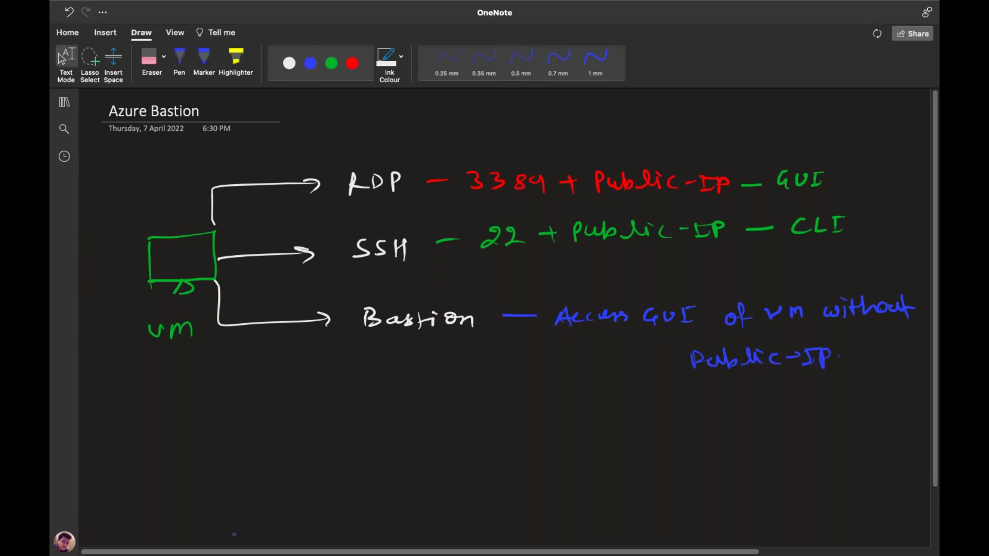
key(Escape)
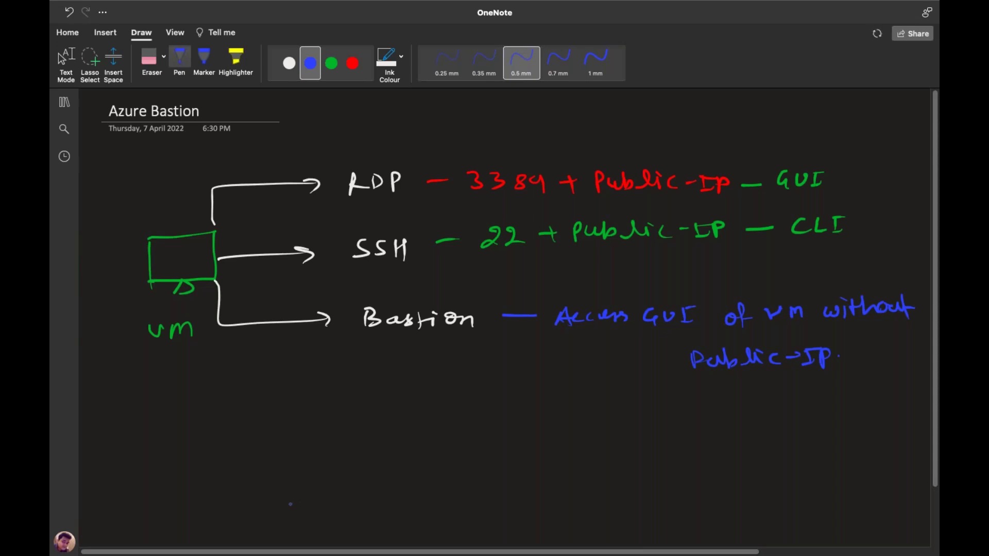
- Draw a white box around the Bastion label and add a check mark above it
click(289, 63)
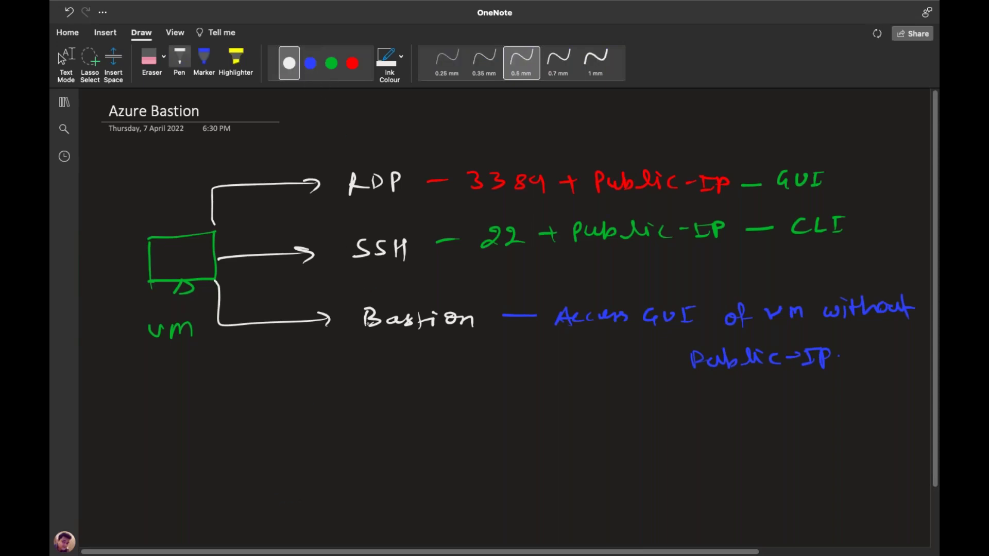
mouse_move(358, 338)
mouse_down()
mouse_move(359, 303)
mouse_move(443, 296)
mouse_move(480, 333)
mouse_move(362, 342)
mouse_up()
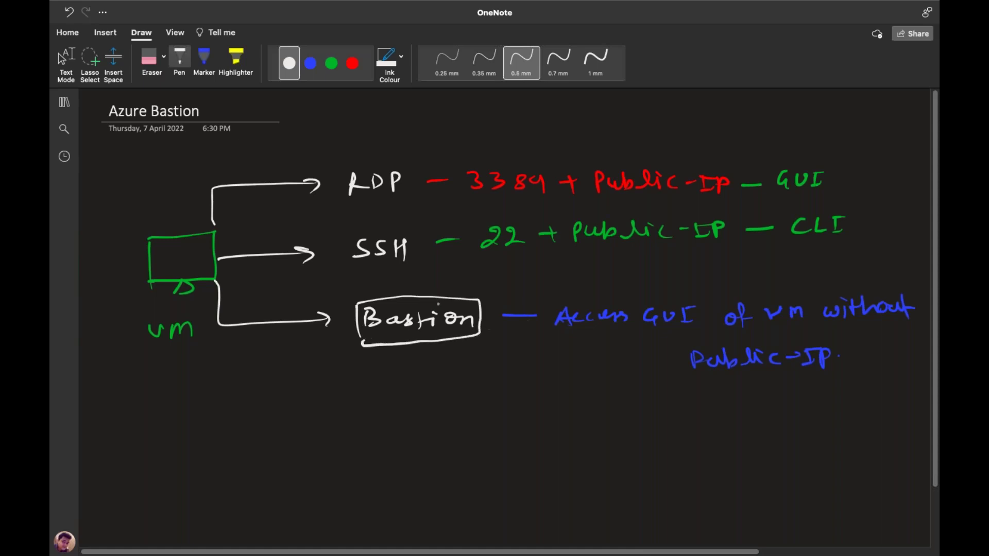
drag(419, 282, 437, 277)
- Set the pen colour to green and switch from OneNote to the macOS desktop
click(331, 63)
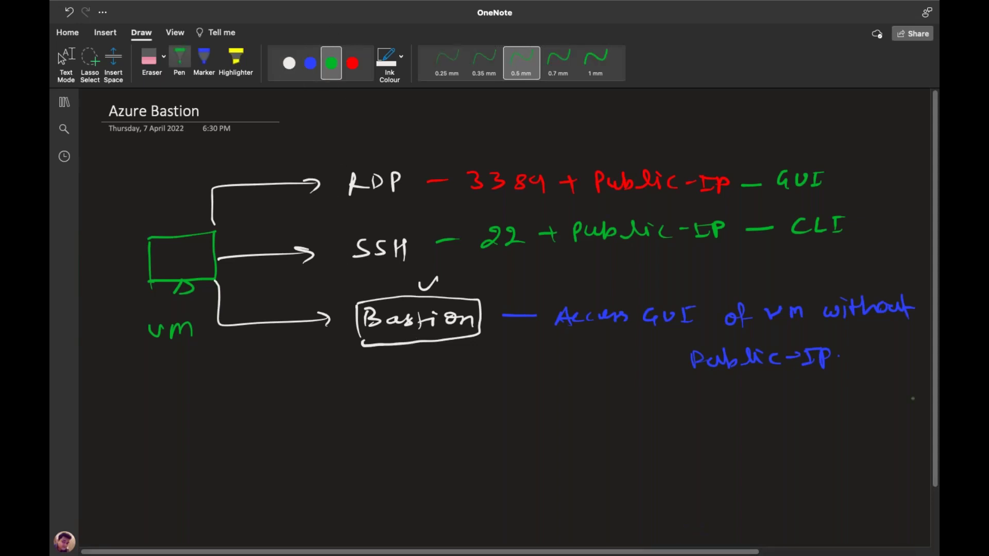
scroll(889, 466, down, 3)
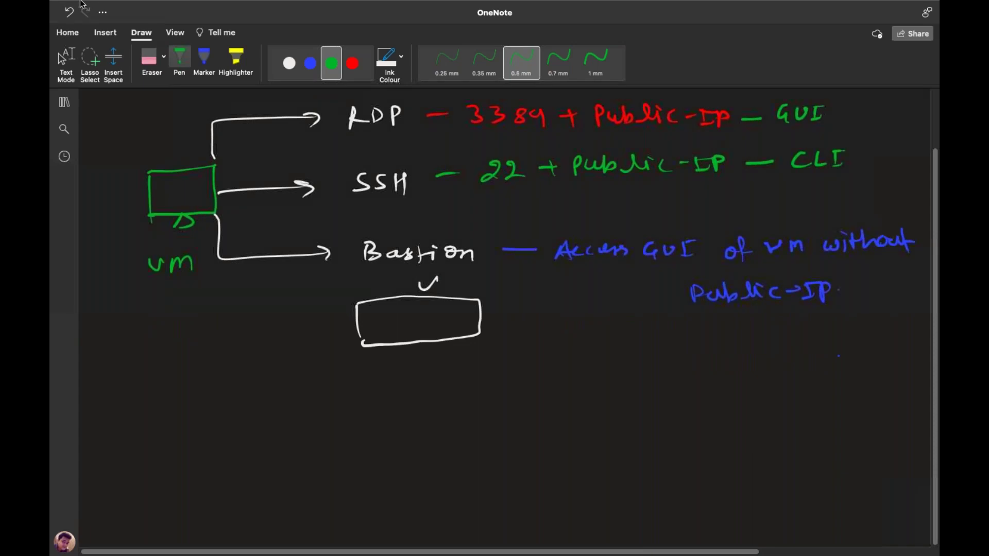
mouse_move(61, 4)
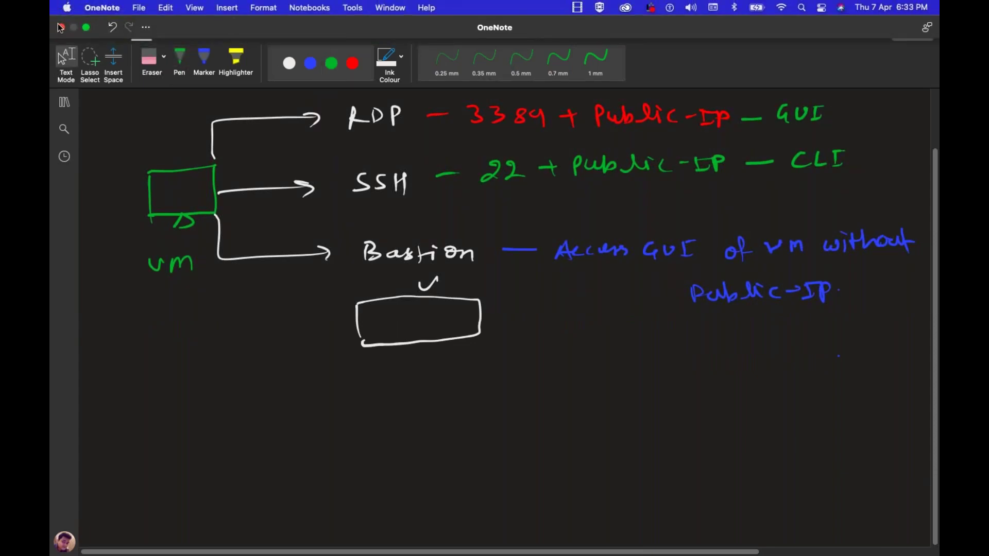
key(ctrl+Left)
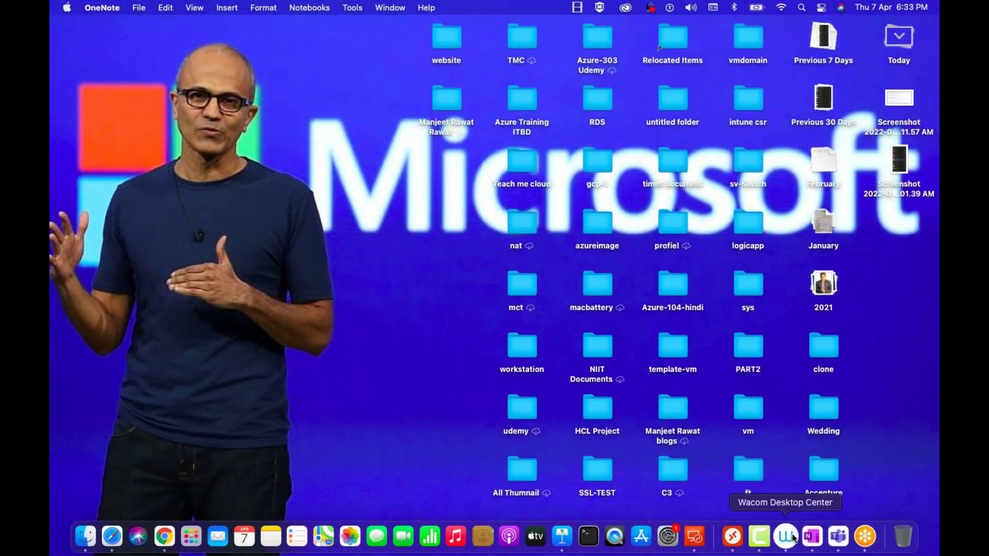
- Switch to OneNote in full screen and draw a small green monitor below the access methods diagram
click(812, 537)
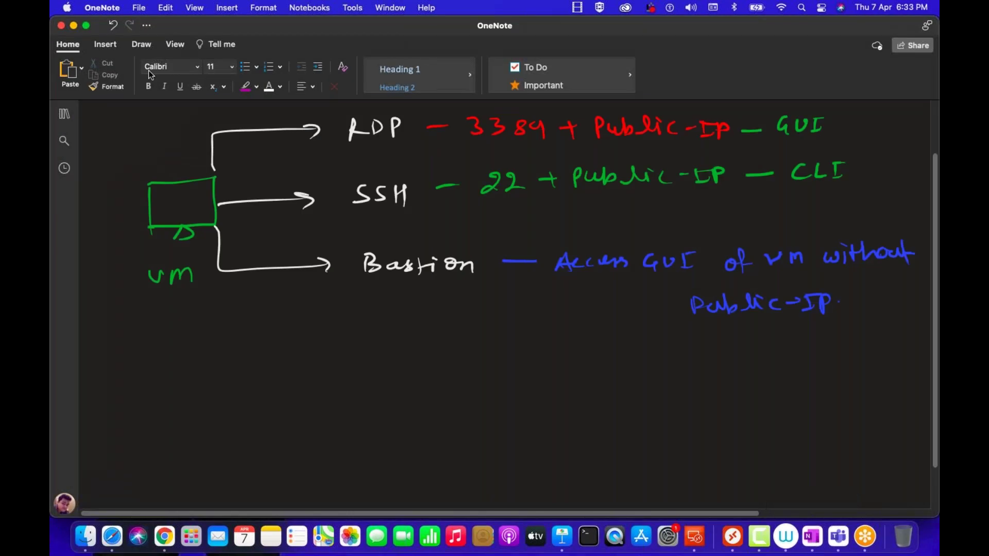
click(88, 27)
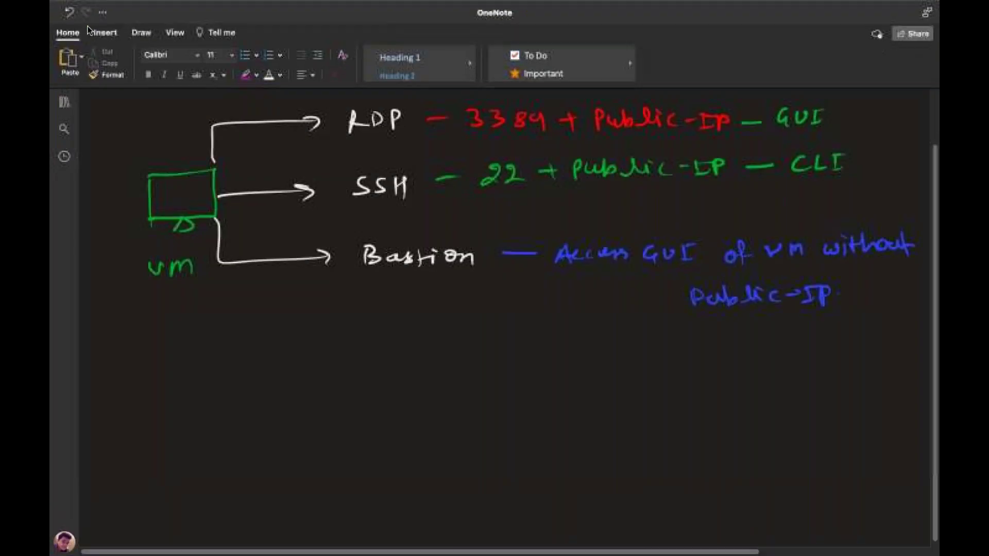
click(204, 59)
click(180, 59)
mouse_move(211, 420)
mouse_down()
mouse_move(215, 453)
mouse_move(264, 451)
mouse_move(214, 454)
mouse_move(251, 456)
mouse_move(238, 467)
mouse_up()
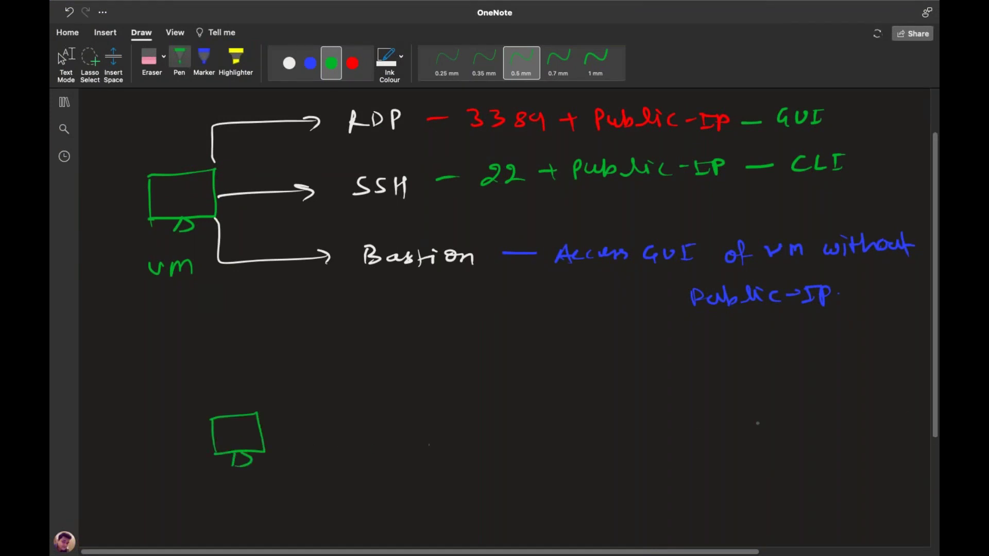
- Draw a green arrow from the small monitor and write "RDP" in white at its end
scroll(316, 408, down, 3)
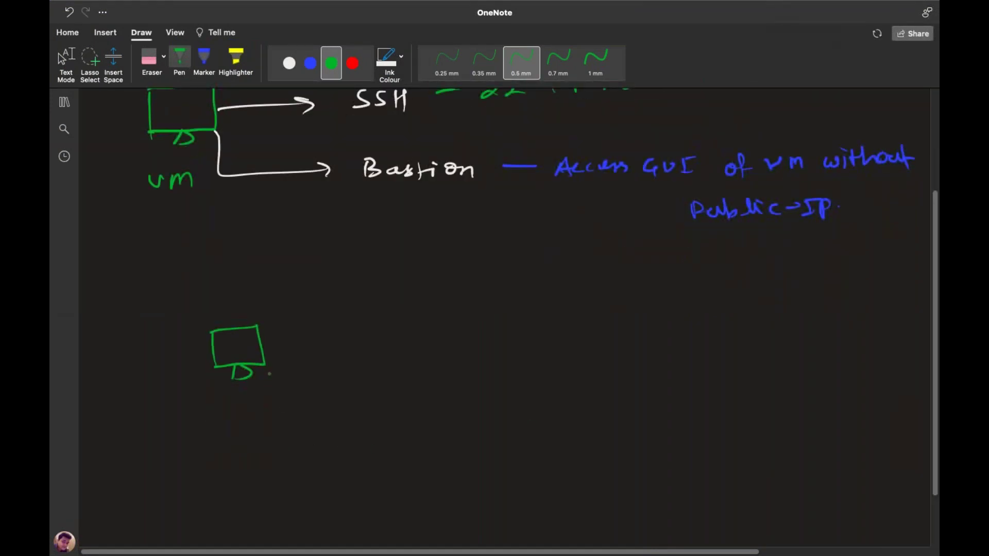
mouse_move(256, 325)
mouse_down()
mouse_move(298, 293)
mouse_move(386, 297)
mouse_up()
click(289, 63)
drag(397, 301, 413, 291)
drag(438, 286, 459, 333)
- Write the first point, "Port 3389", in white beneath the RDP heading
mouse_move(462, 329)
mouse_down()
mouse_move(490, 336)
mouse_move(523, 315)
mouse_up()
mouse_move(517, 325)
mouse_down()
mouse_move(573, 321)
mouse_move(563, 330)
mouse_up()
mouse_move(583, 315)
mouse_down()
mouse_move(585, 328)
mouse_move(603, 326)
mouse_move(607, 314)
mouse_move(620, 328)
mouse_move(609, 322)
mouse_move(620, 319)
mouse_up()
drag(619, 315, 623, 333)
- Add "Public-IP" as point 2 under the RDP heading
mouse_move(455, 356)
mouse_down()
mouse_move(468, 369)
mouse_move(617, 367)
mouse_up()
click(596, 351)
drag(626, 362, 645, 369)
drag(638, 367, 661, 352)
drag(664, 354, 662, 363)
- Add "NO-MFA" as point 3 under the RDP heading
mouse_move(461, 395)
mouse_down()
mouse_move(473, 400)
mouse_move(463, 411)
mouse_up()
drag(488, 405, 592, 396)
mouse_move(605, 404)
mouse_down()
mouse_move(618, 394)
mouse_move(638, 405)
mouse_move(651, 386)
mouse_up()
click(637, 394)
drag(637, 395, 648, 395)
mouse_move(654, 404)
mouse_down()
mouse_move(662, 385)
mouse_move(671, 403)
mouse_up()
drag(658, 398, 670, 397)
click(683, 394)
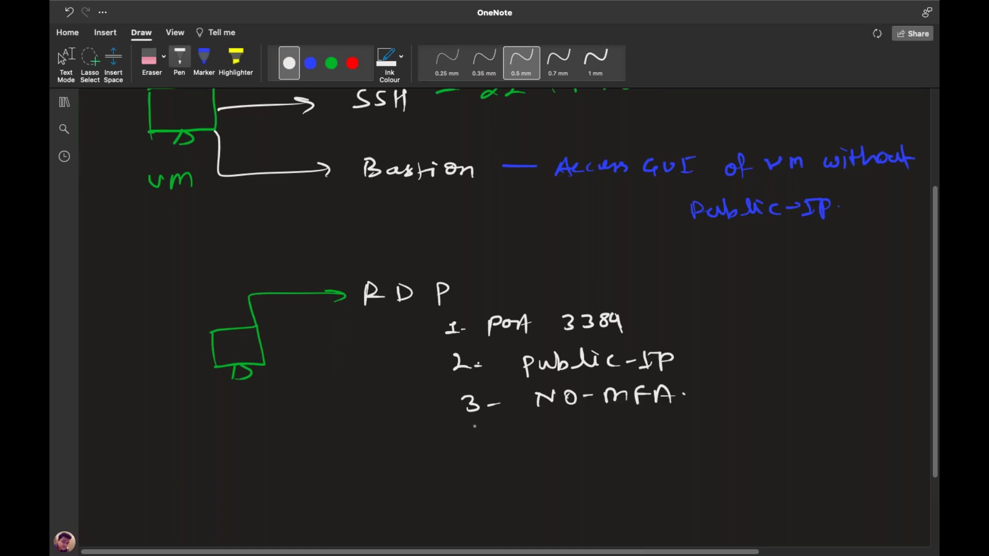
- Add "NO-AD-security" as point 4 under the RDP heading
drag(472, 426, 488, 436)
mouse_move(484, 427)
mouse_down()
mouse_move(486, 444)
mouse_move(509, 435)
mouse_up()
mouse_move(535, 442)
mouse_down()
mouse_move(552, 427)
mouse_move(564, 441)
mouse_up()
mouse_move(580, 432)
mouse_down()
mouse_move(610, 441)
mouse_move(606, 432)
mouse_up()
mouse_move(618, 421)
mouse_down()
mouse_move(619, 440)
mouse_move(658, 428)
mouse_up()
click(657, 427)
mouse_move(670, 425)
mouse_down()
mouse_move(664, 436)
mouse_move(698, 436)
mouse_up()
mouse_move(701, 425)
mouse_down()
mouse_move(758, 436)
mouse_move(768, 422)
mouse_up()
click(736, 413)
drag(765, 418, 769, 444)
click(787, 428)
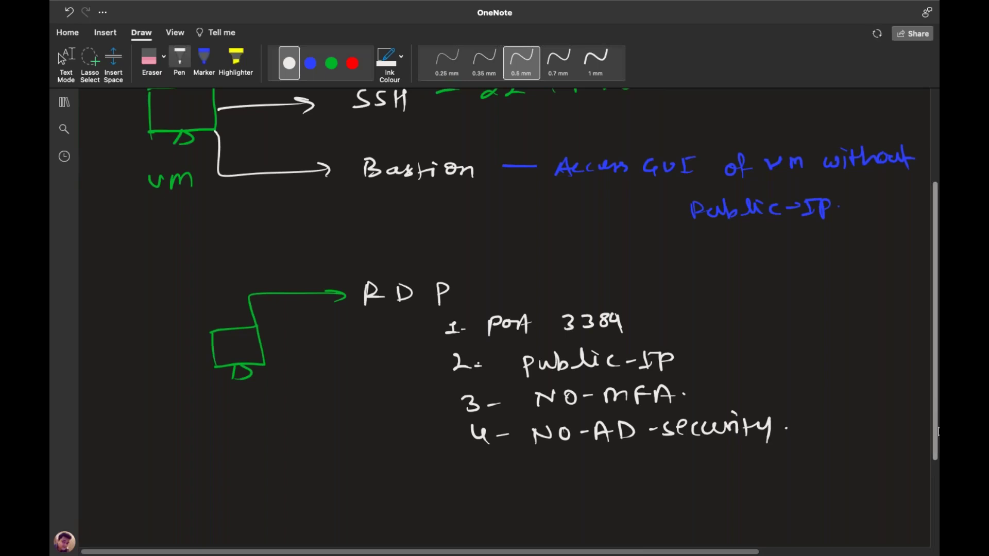
- Draw a red arrow down from the small monitor and write "Bastion -" in red at its end
scroll(937, 446, down, 1)
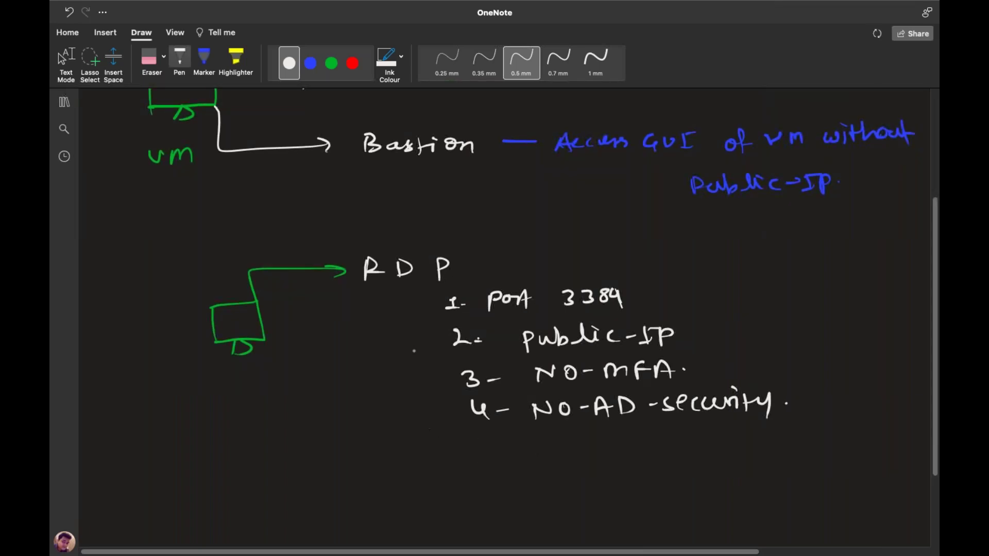
click(352, 63)
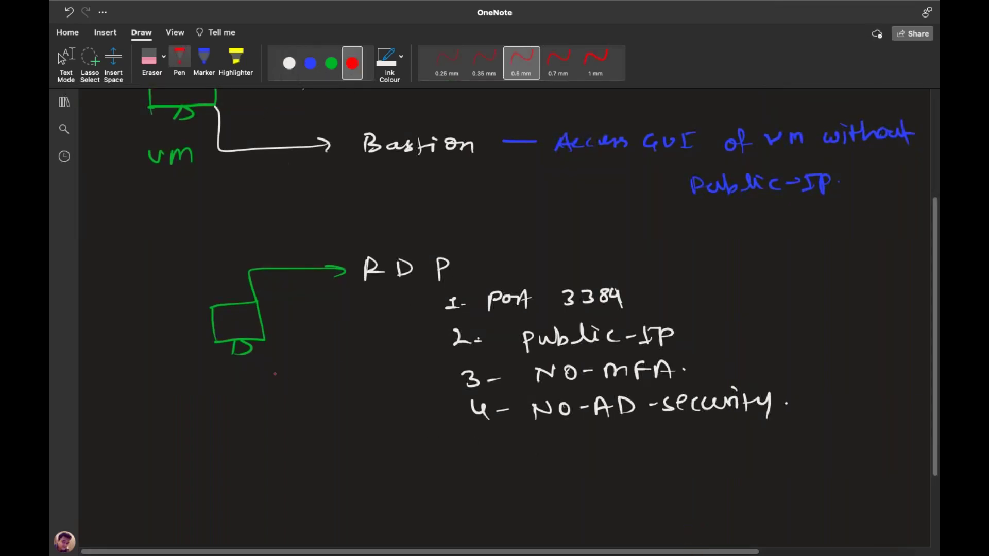
mouse_move(268, 347)
mouse_down()
mouse_move(297, 454)
mouse_move(545, 460)
mouse_up()
- Write "Configure MFA" in red as point 1 under the new Bastion heading
scroll(937, 424, down, 4)
drag(516, 397, 525, 410)
drag(530, 403, 535, 404)
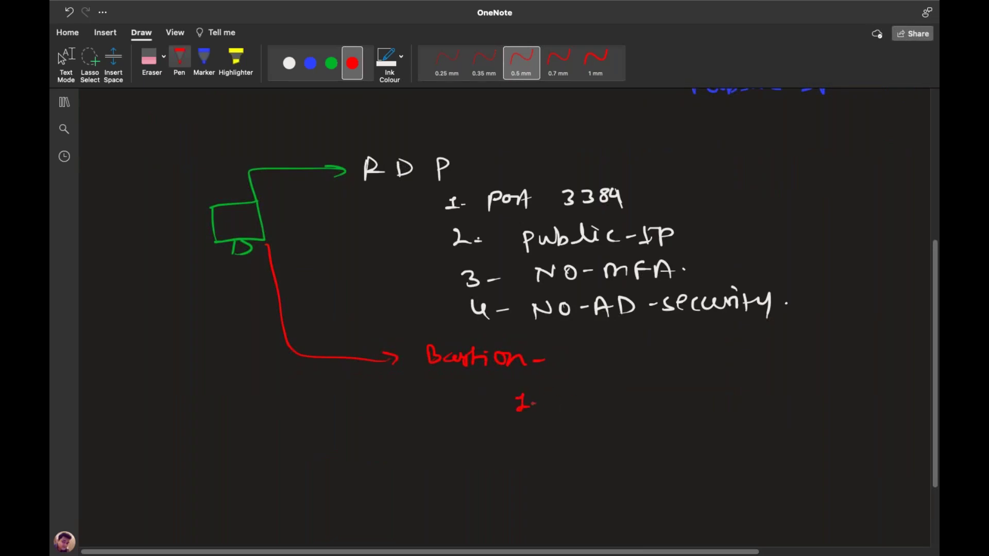
mouse_move(554, 391)
mouse_down()
mouse_move(549, 404)
mouse_move(600, 405)
mouse_move(603, 415)
mouse_up()
drag(601, 401, 614, 402)
mouse_move(627, 397)
mouse_down()
mouse_move(624, 409)
mouse_move(659, 396)
mouse_up()
drag(666, 400, 756, 402)
- Add "Manage vm using AD" in red as point 2 of the Bastion list
mouse_move(519, 442)
mouse_down()
mouse_move(530, 459)
mouse_move(677, 439)
mouse_move(734, 439)
mouse_move(745, 449)
mouse_up()
mouse_move(768, 436)
mouse_down()
mouse_move(765, 445)
mouse_move(783, 447)
mouse_up()
mouse_move(795, 437)
mouse_down()
mouse_move(834, 471)
mouse_move(880, 448)
mouse_move(878, 436)
mouse_up()
drag(880, 430, 904, 437)
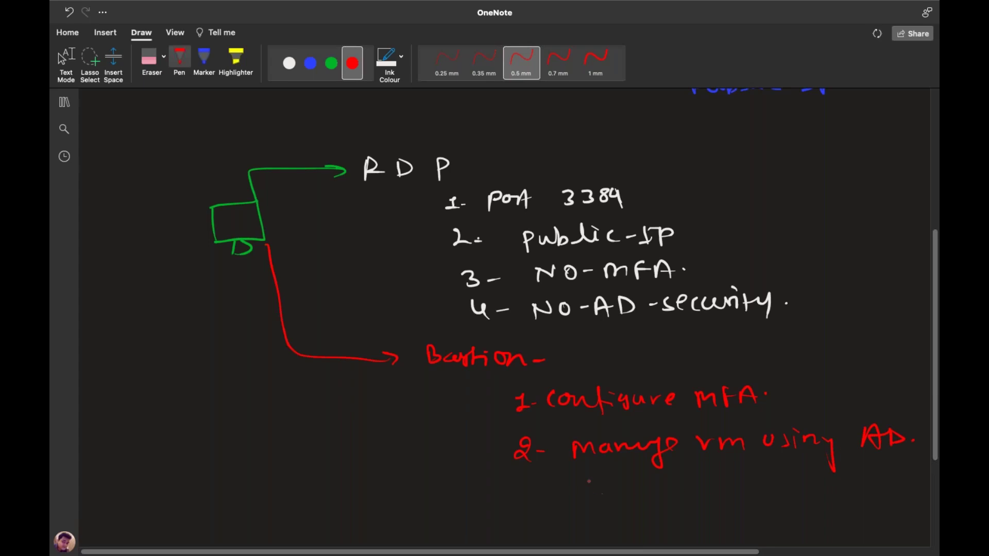
- Add "Much secure" in red as point 3 of the Bastion list and stop inking
mouse_move(519, 484)
mouse_down()
mouse_move(531, 490)
mouse_move(521, 500)
mouse_up()
drag(538, 496, 619, 501)
mouse_move(624, 483)
mouse_down()
mouse_move(632, 501)
mouse_move(697, 498)
mouse_up()
mouse_move(712, 487)
mouse_down()
mouse_move(703, 499)
mouse_move(772, 494)
mouse_up()
click(785, 491)
key(Escape)
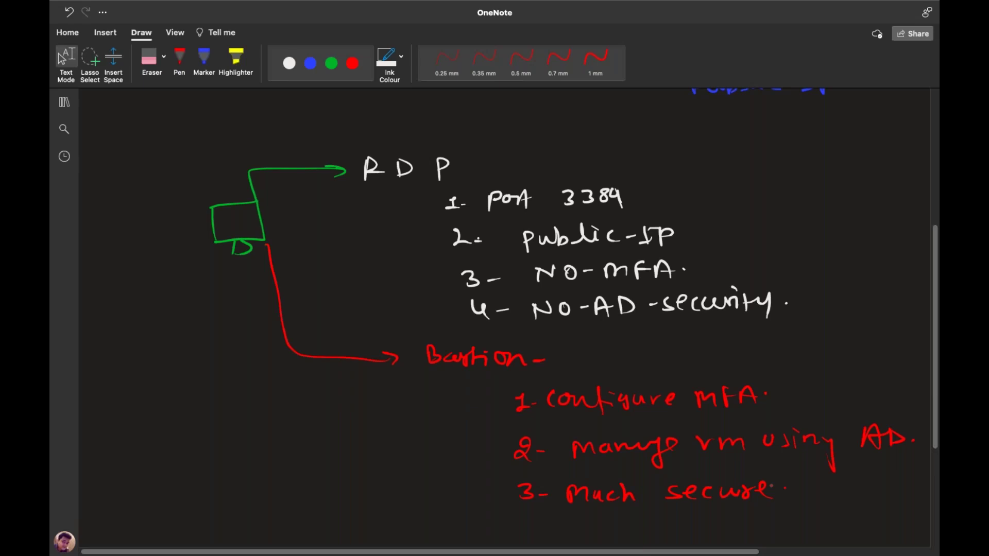
- Draw red boxes around the Bastion heading and in the blank area below it
click(180, 60)
mouse_move(350, 185)
mouse_down()
mouse_move(433, 140)
mouse_move(462, 180)
mouse_move(347, 194)
mouse_up()
mouse_move(417, 351)
mouse_down()
mouse_move(454, 336)
mouse_move(536, 367)
mouse_move(412, 381)
mouse_up()
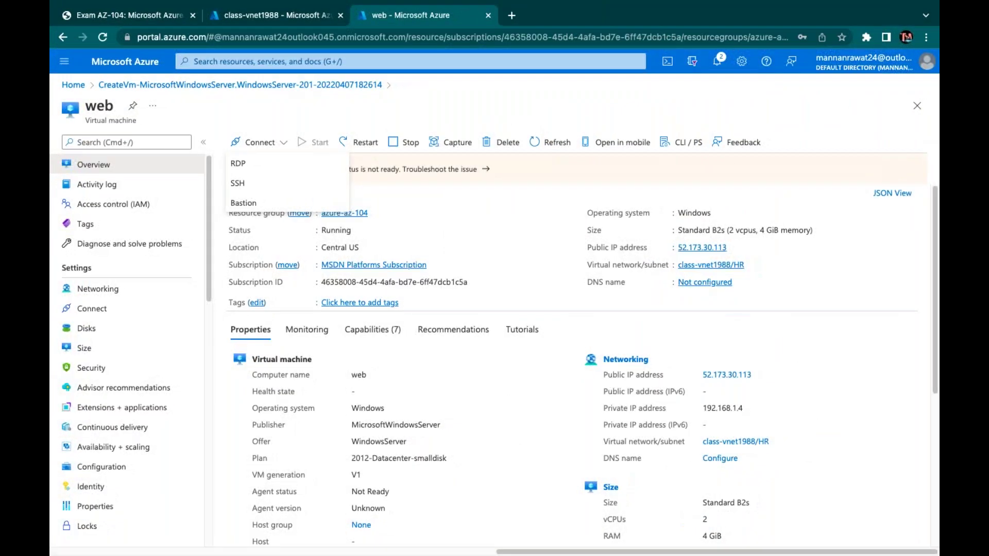
- Close the web VM's connect options, dismiss the remote PC connection error and return to OneNote in full screen
click(451, 110)
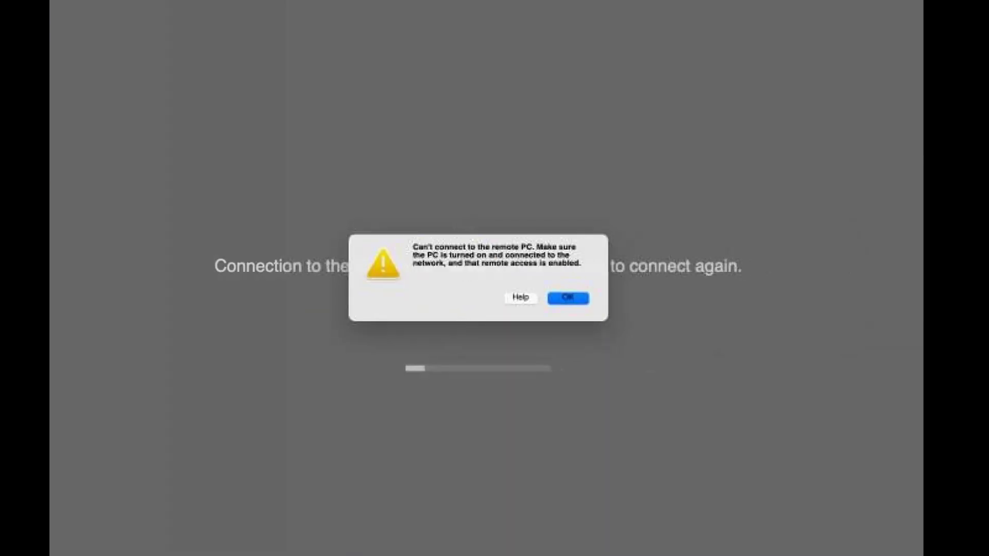
click(585, 298)
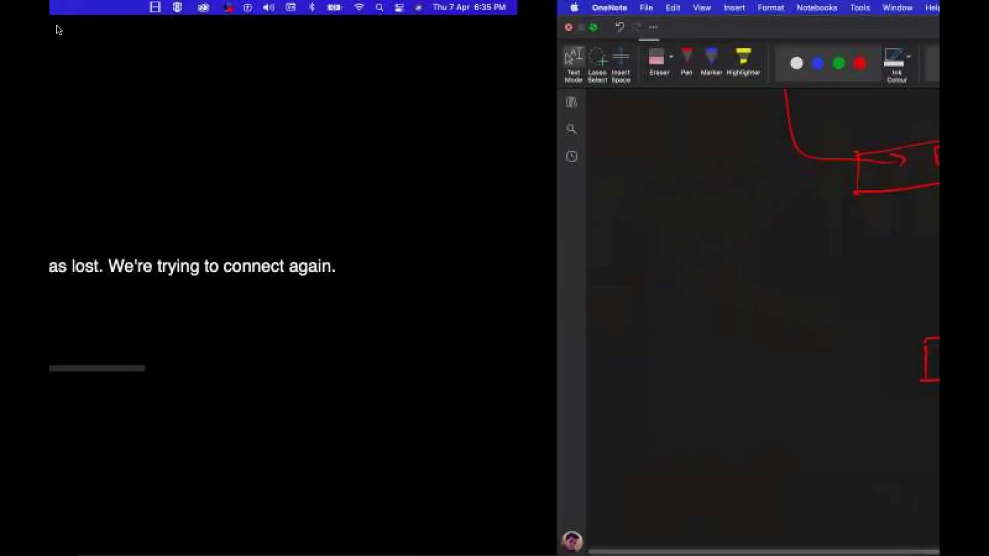
key(ctrl+Left)
key(ctrl+Right)
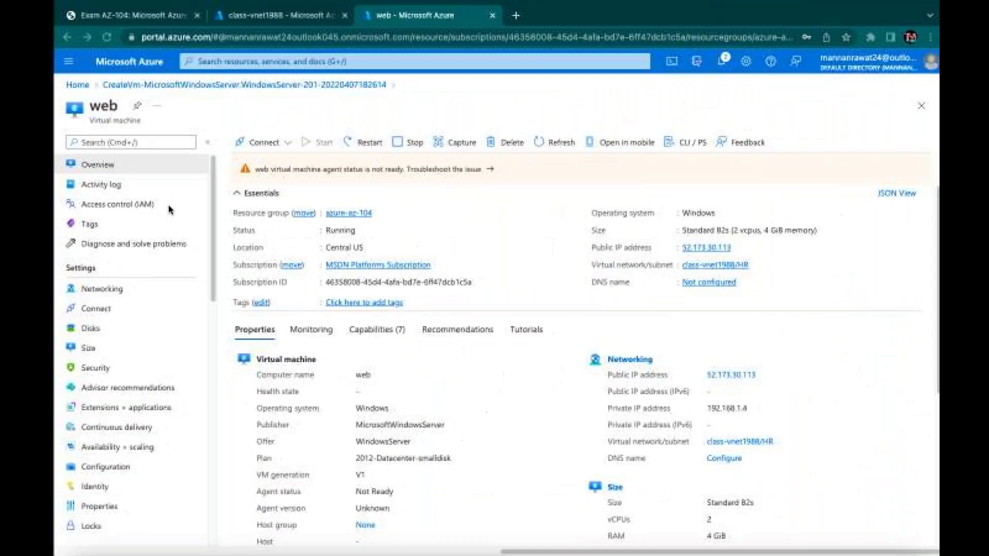
key(ctrl+Left)
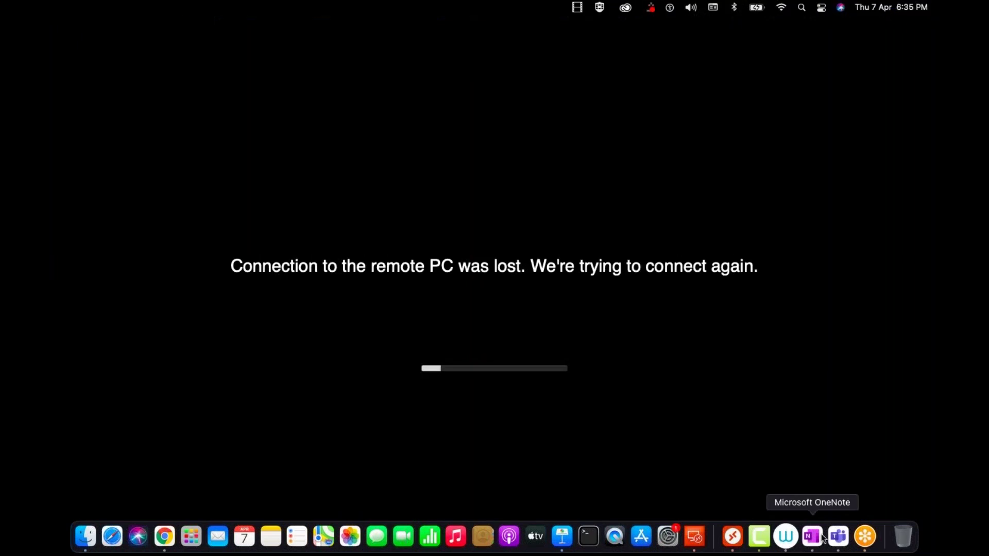
click(813, 537)
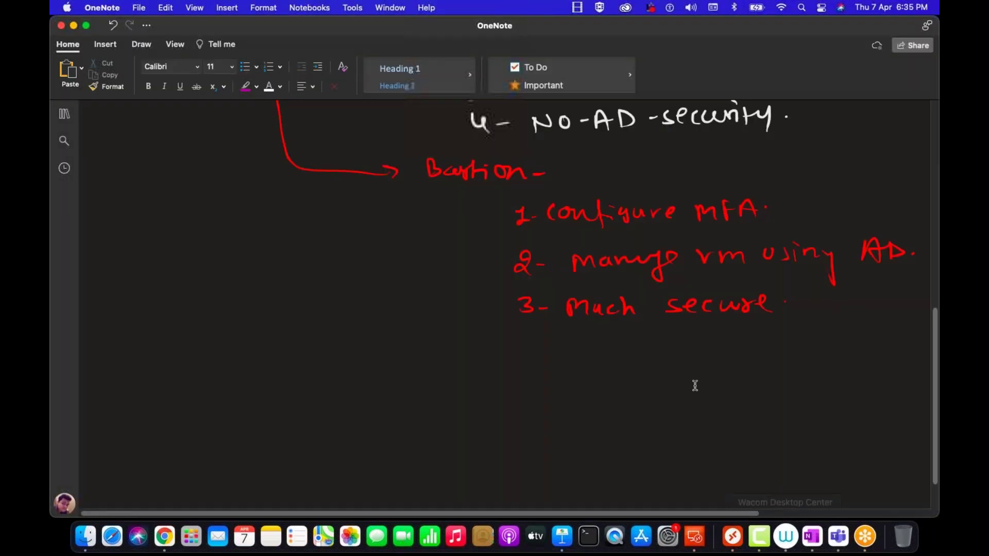
click(86, 27)
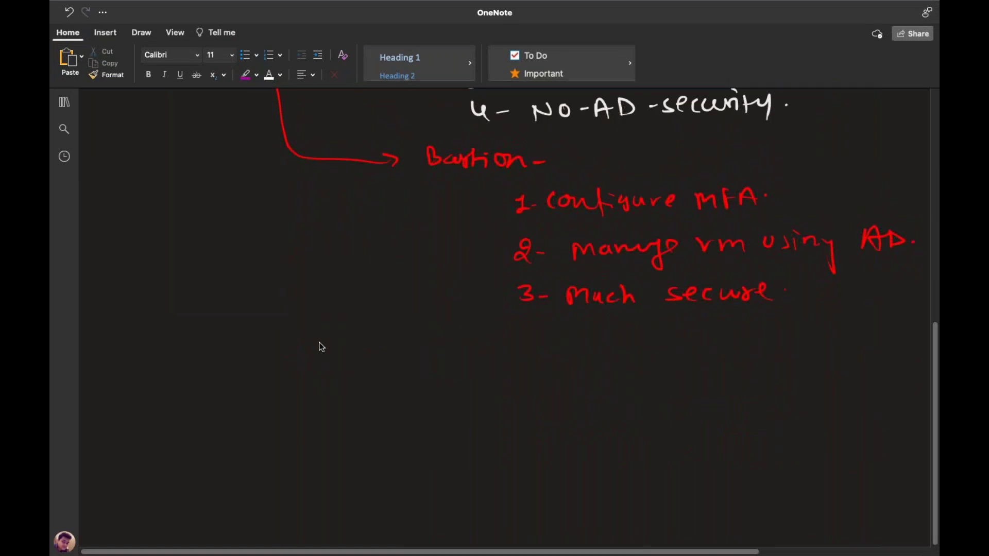
- Write the heading "How to configure Bastion =" in blue below the Bastion list
click(141, 32)
click(310, 63)
mouse_move(135, 430)
mouse_down()
mouse_move(136, 452)
mouse_move(146, 449)
mouse_up()
drag(153, 442, 182, 437)
click(209, 441)
mouse_move(219, 429)
mouse_down()
mouse_move(219, 447)
mouse_move(234, 439)
mouse_up()
drag(230, 439, 240, 441)
mouse_move(302, 434)
mouse_down()
mouse_move(304, 447)
mouse_move(331, 448)
mouse_up()
mouse_move(335, 436)
mouse_down()
mouse_move(336, 450)
mouse_move(414, 439)
mouse_move(509, 448)
mouse_up()
mouse_move(517, 430)
mouse_down()
mouse_move(517, 449)
mouse_move(552, 446)
mouse_up()
drag(555, 448, 594, 438)
drag(583, 444, 595, 443)
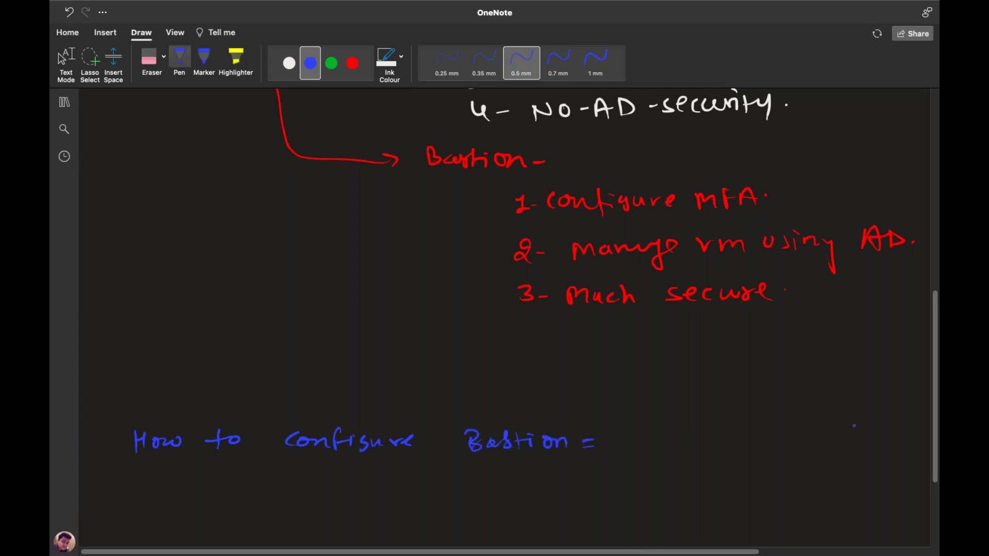
- Write "create v-net" in green below the blue heading and draw a box around it
scroll(507, 325, down, 5)
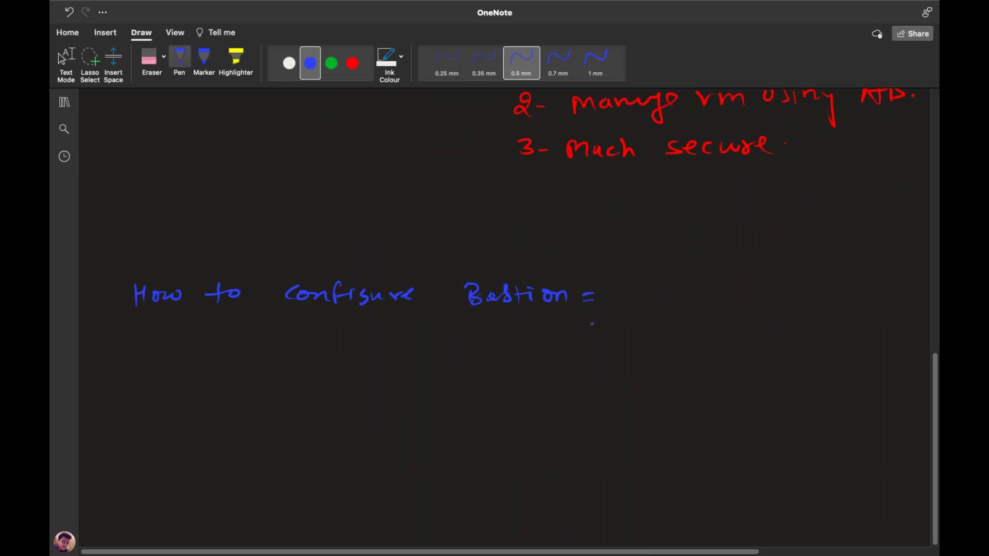
click(331, 62)
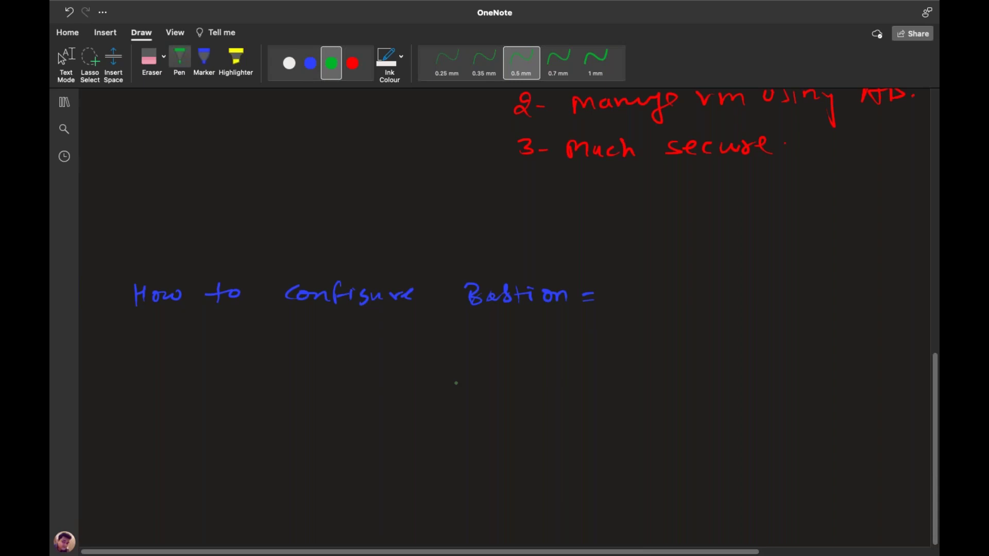
drag(306, 414, 387, 418)
mouse_move(410, 406)
mouse_down()
mouse_move(424, 418)
mouse_move(477, 412)
mouse_move(480, 424)
mouse_up()
drag(475, 413, 489, 412)
mouse_move(296, 439)
mouse_down()
mouse_move(360, 398)
mouse_move(499, 397)
mouse_move(443, 438)
mouse_move(301, 444)
mouse_up()
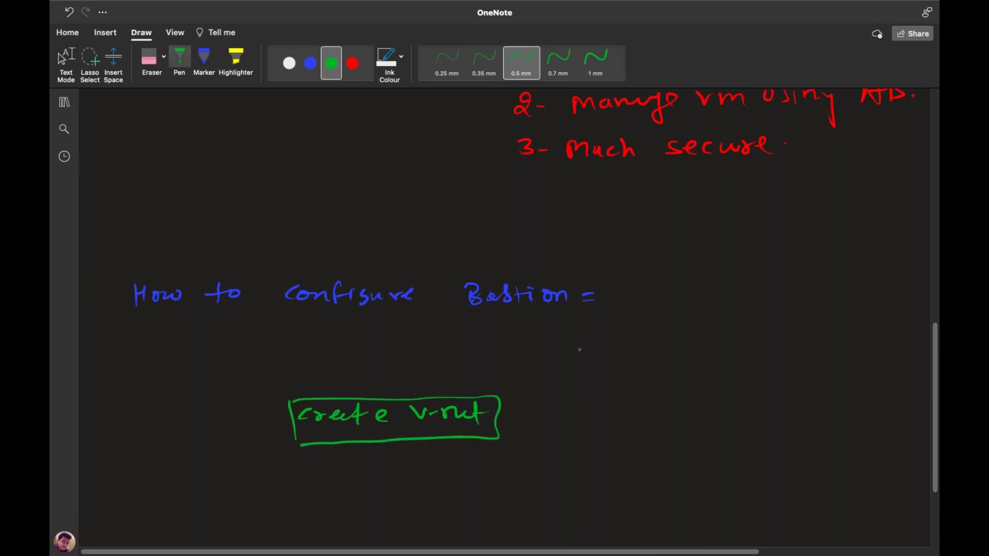
- Draw two branching green arrows from the v-net box and write "subnet - vm" at the upper one
mouse_move(546, 402)
mouse_down()
mouse_move(608, 364)
mouse_move(620, 375)
mouse_move(567, 452)
mouse_move(625, 459)
mouse_up()
mouse_move(665, 349)
mouse_down()
mouse_move(654, 367)
mouse_move(726, 368)
mouse_move(783, 355)
mouse_up()
drag(787, 367, 808, 367)
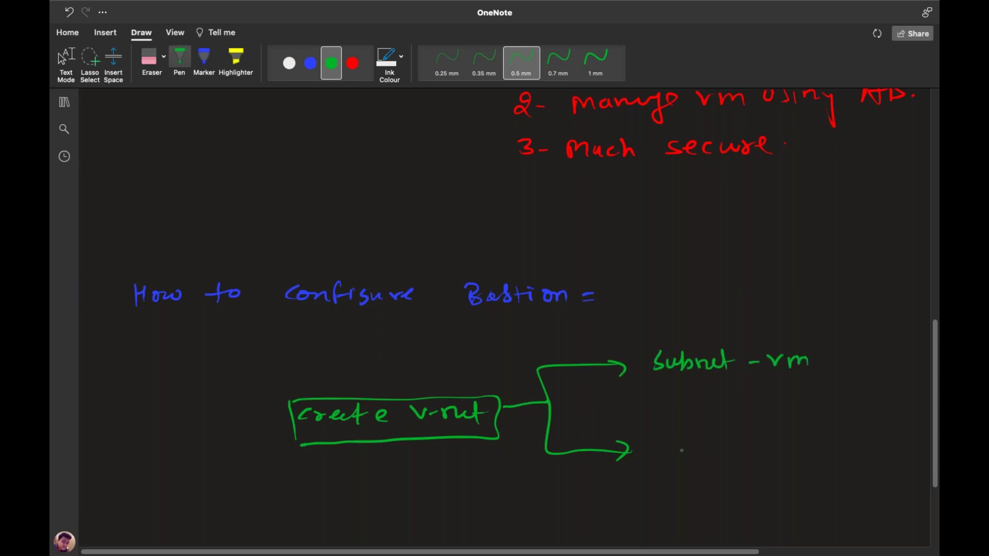
- Write and box "subnet - Bastion" at the lower arrow, and box "subnet - vm" with a small monitor sketched above it
mouse_move(671, 443)
mouse_down()
mouse_move(659, 455)
mouse_move(741, 453)
mouse_up()
drag(804, 441, 896, 448)
mouse_move(657, 465)
mouse_down()
mouse_move(656, 427)
mouse_move(901, 422)
mouse_move(899, 461)
mouse_move(666, 474)
mouse_up()
mouse_move(642, 347)
mouse_down()
mouse_move(650, 382)
mouse_move(837, 353)
mouse_move(652, 402)
mouse_up()
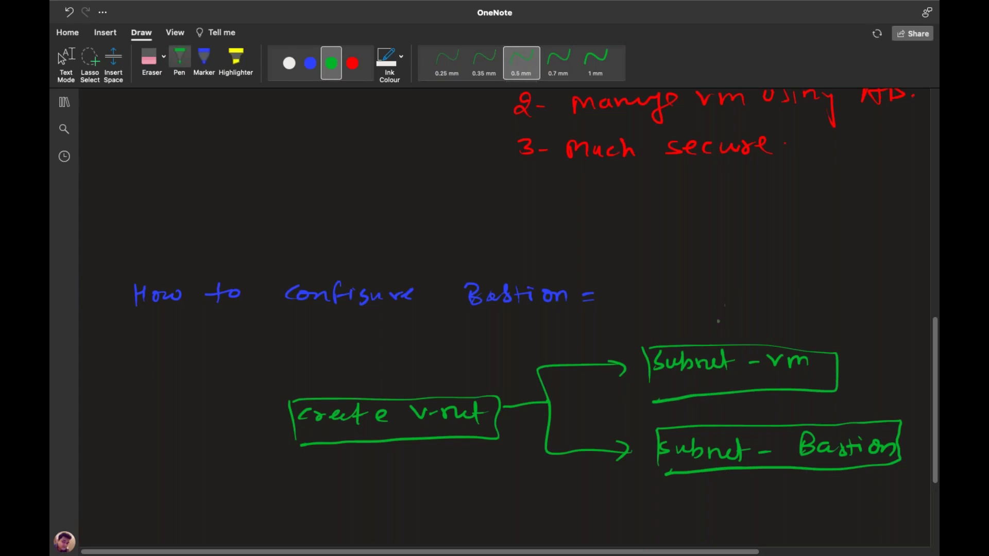
drag(727, 288, 712, 313)
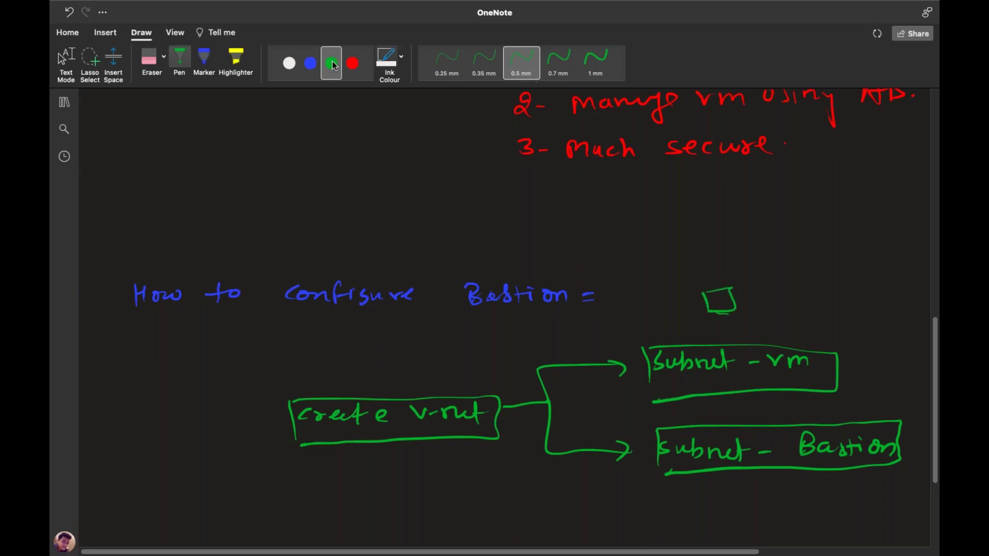
- Draw a red connector below the Bastion subnet, write "Bastion servers" in red with an underline, and stop inking
click(352, 63)
drag(780, 471, 781, 488)
drag(773, 489, 789, 488)
mouse_move(772, 521)
mouse_down()
mouse_move(776, 507)
mouse_move(814, 522)
mouse_up()
click(822, 514)
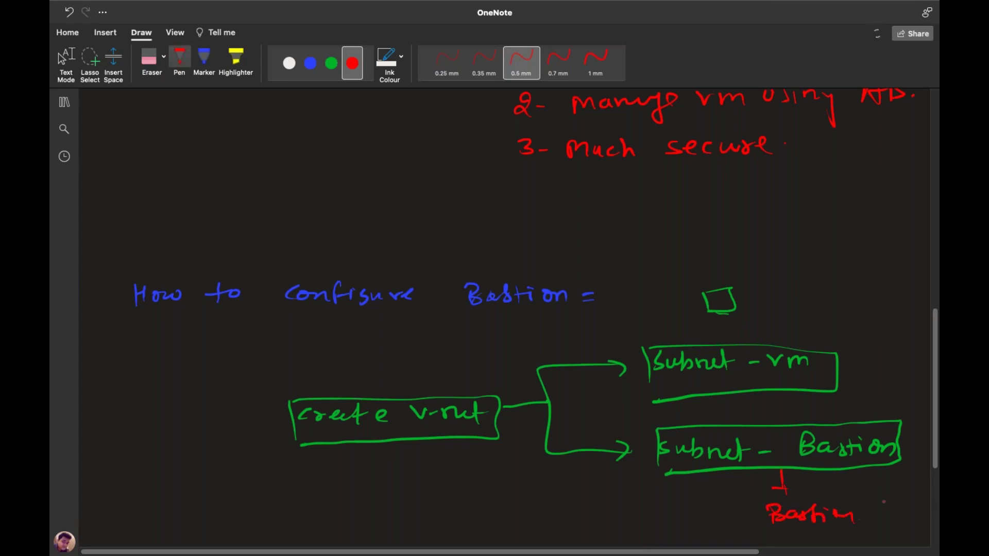
scroll(884, 501, down, 3)
mouse_move(817, 411)
mouse_down()
mouse_move(818, 423)
mouse_move(894, 412)
mouse_up()
drag(831, 439, 874, 442)
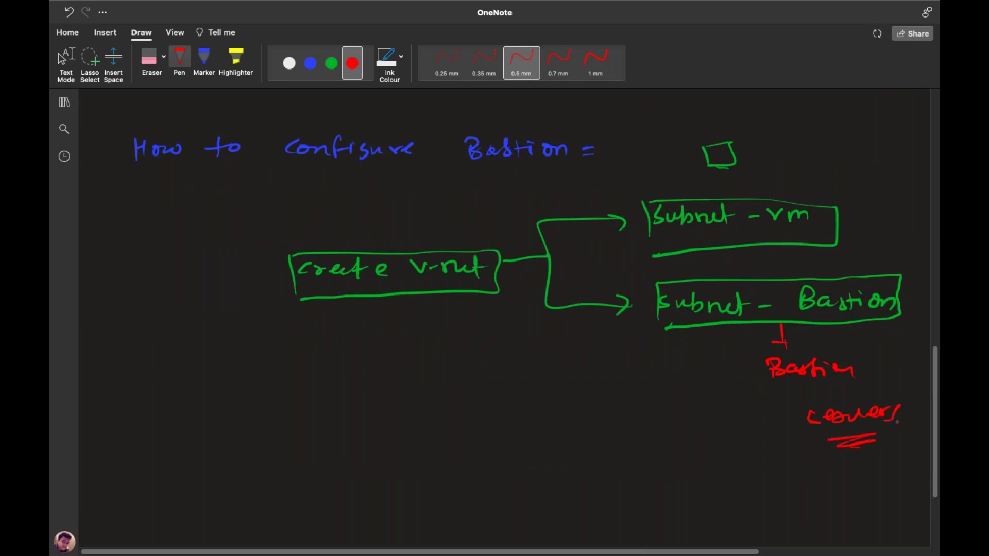
key(Escape)
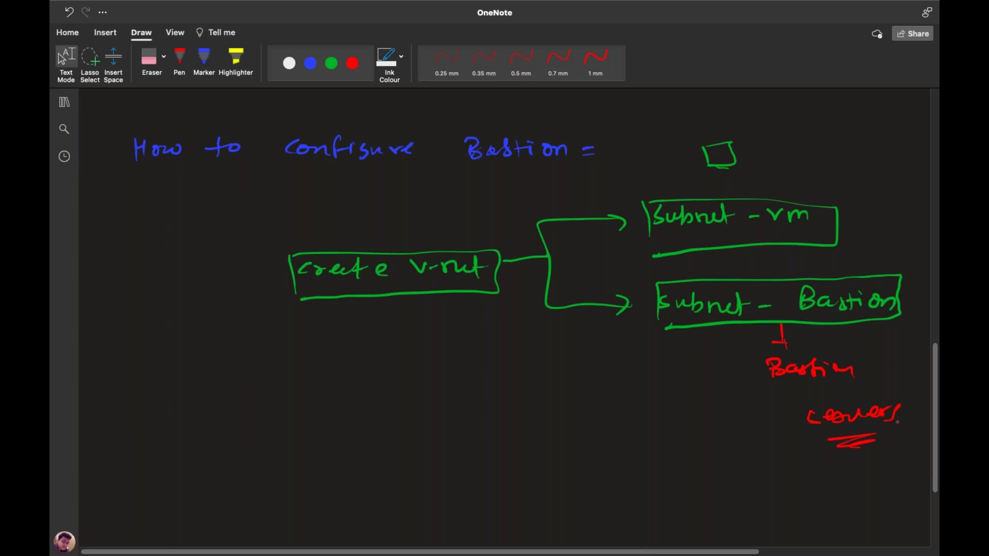
- Switch to the Azure portal in Chrome and go back from the web VM to its deployment overview
key(ctrl+Left)
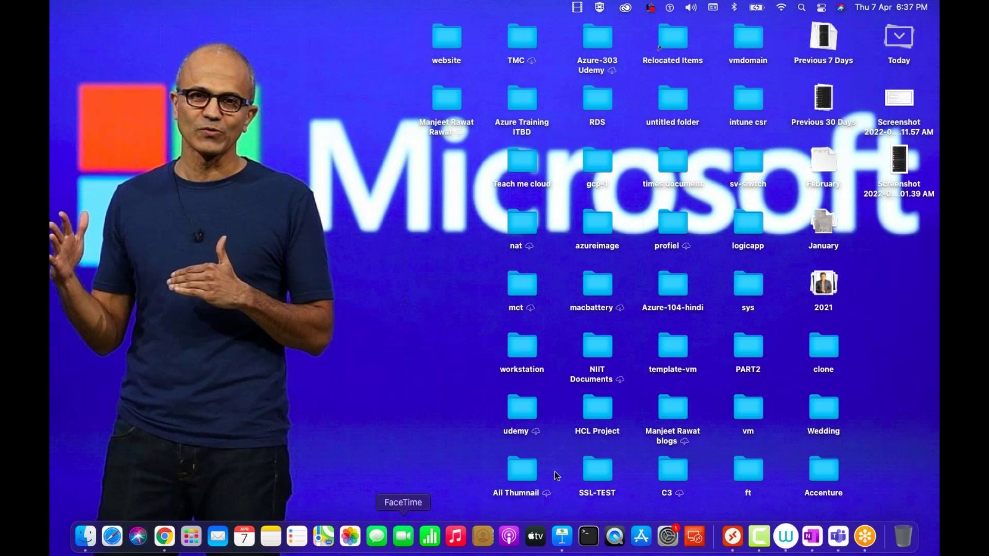
click(164, 536)
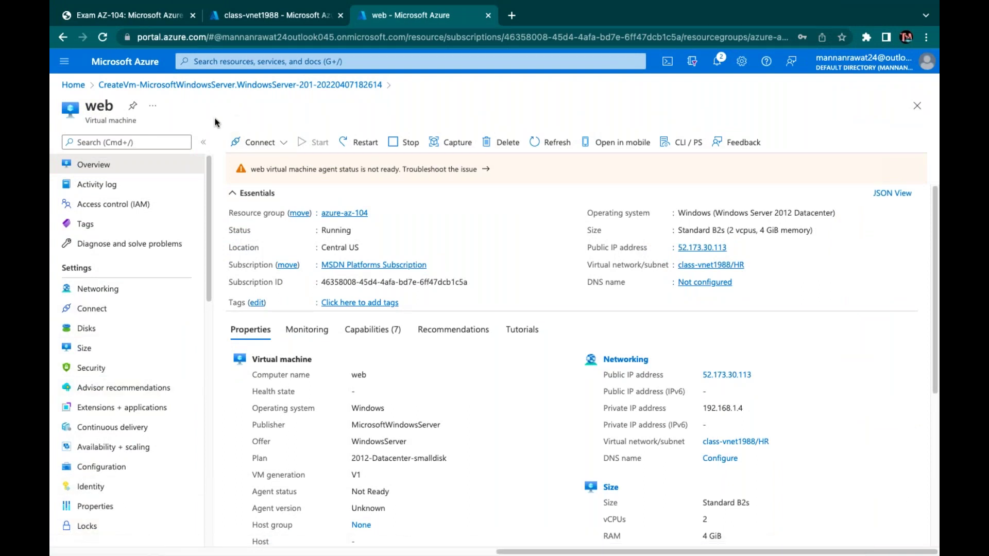
click(180, 86)
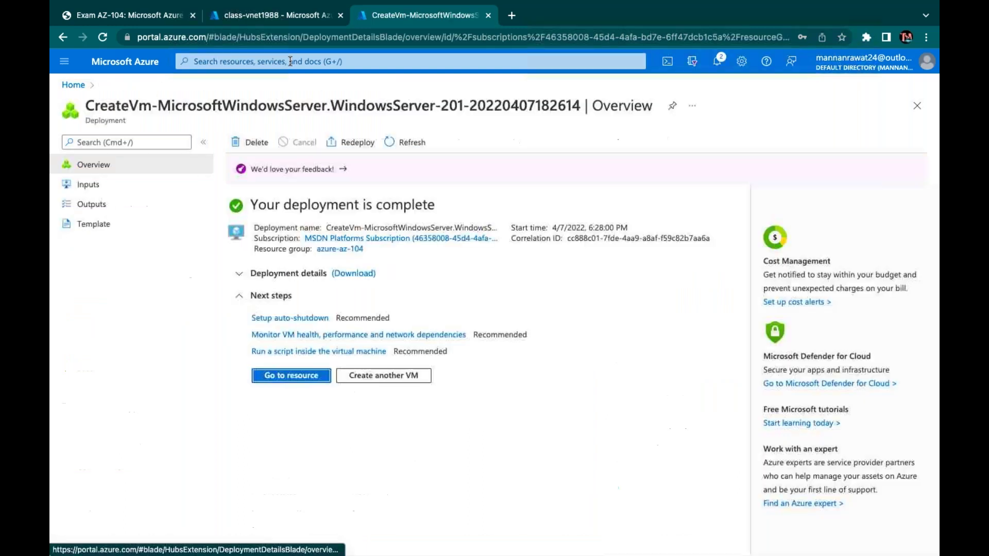
- Open class-vnet1988 from the virtual networks list in the other portal tab and examine its connected devices
click(257, 15)
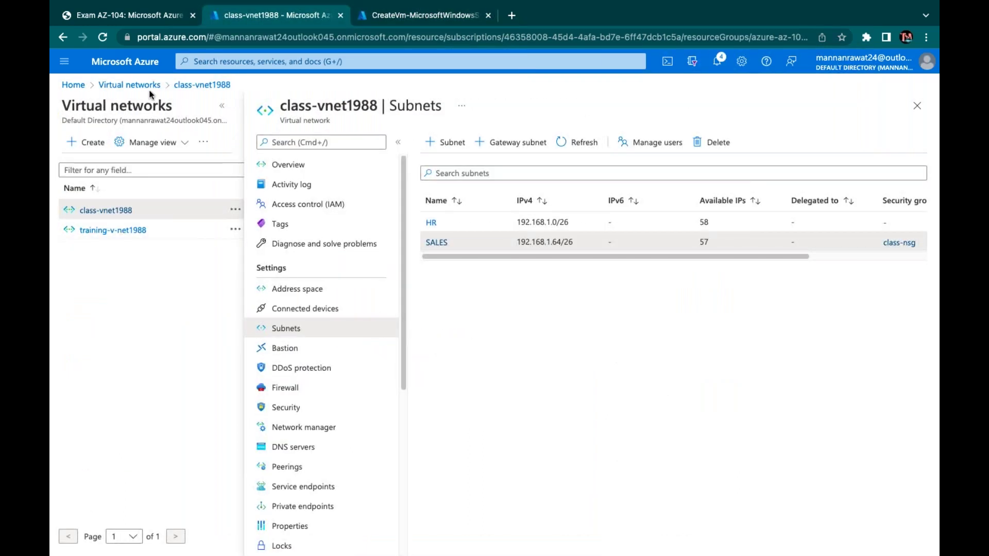
click(129, 84)
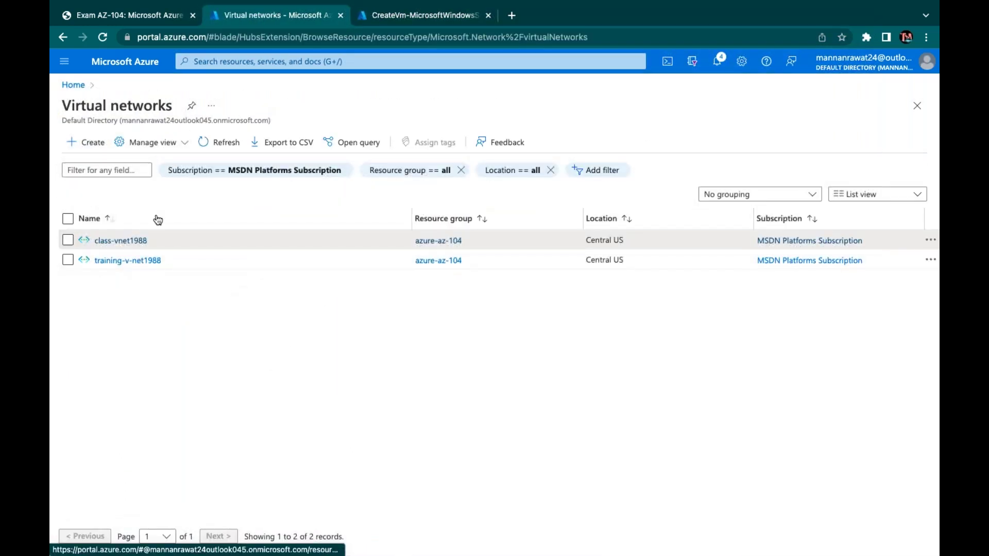
click(119, 241)
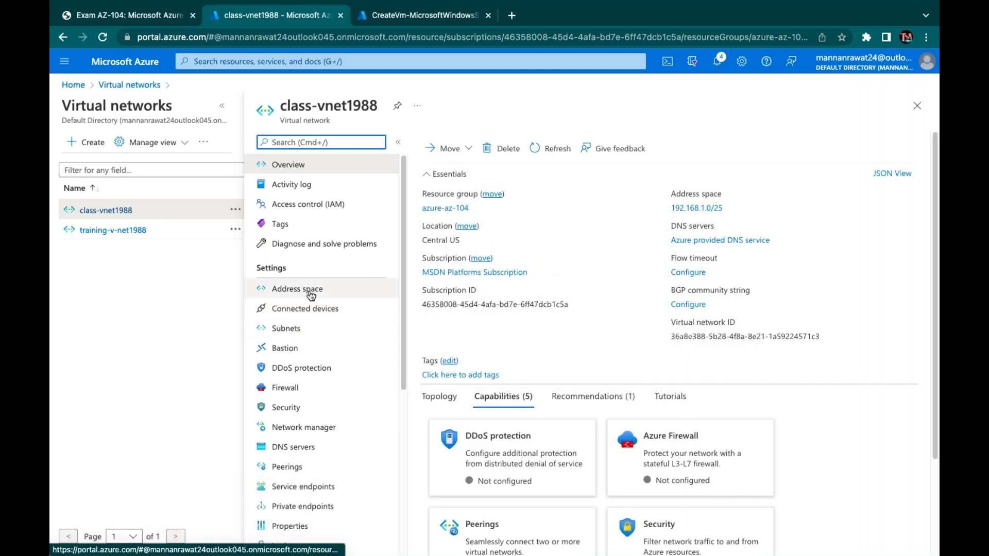
click(312, 310)
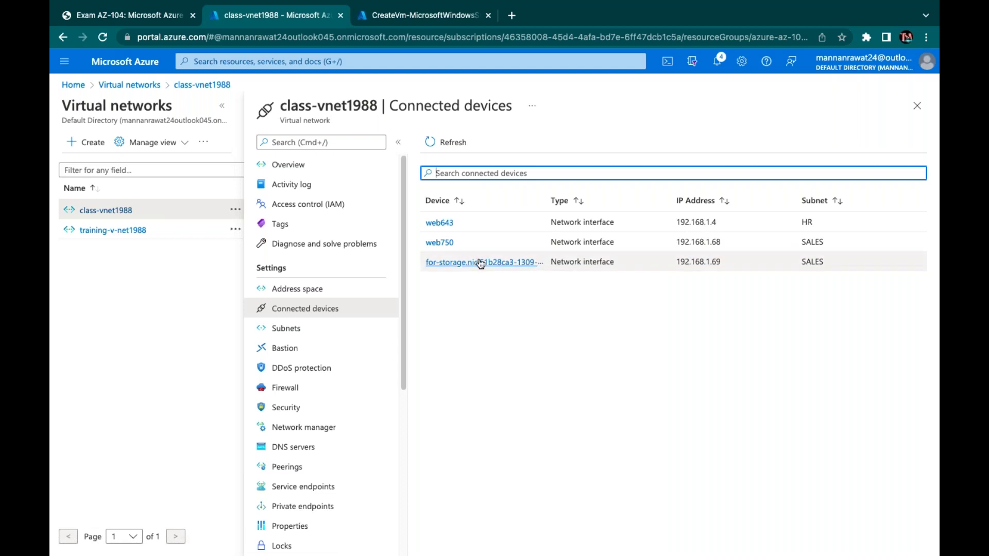
- Compare the subnets and connected devices of class-vnet1988 with the network details on the web VM's overview, reopened from its deployment
click(294, 331)
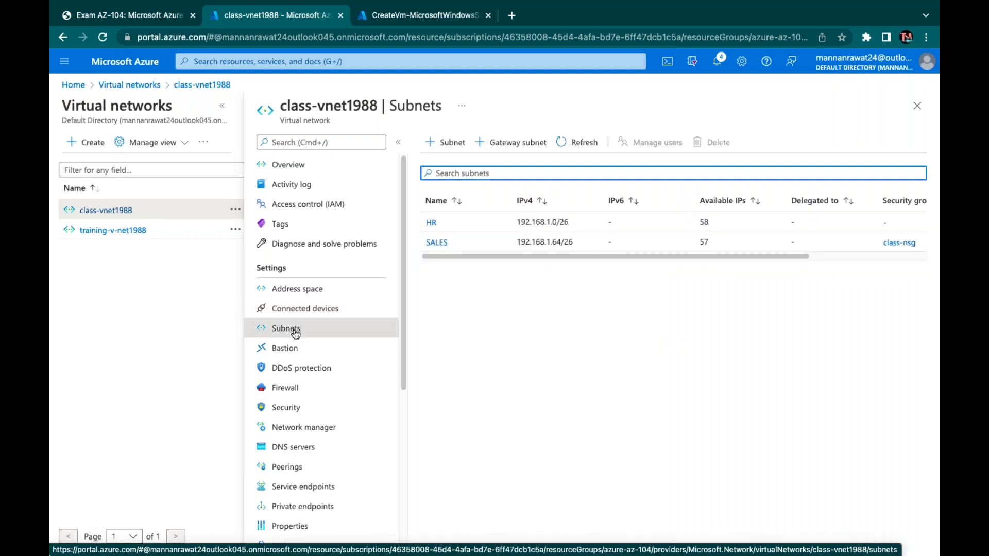
click(315, 310)
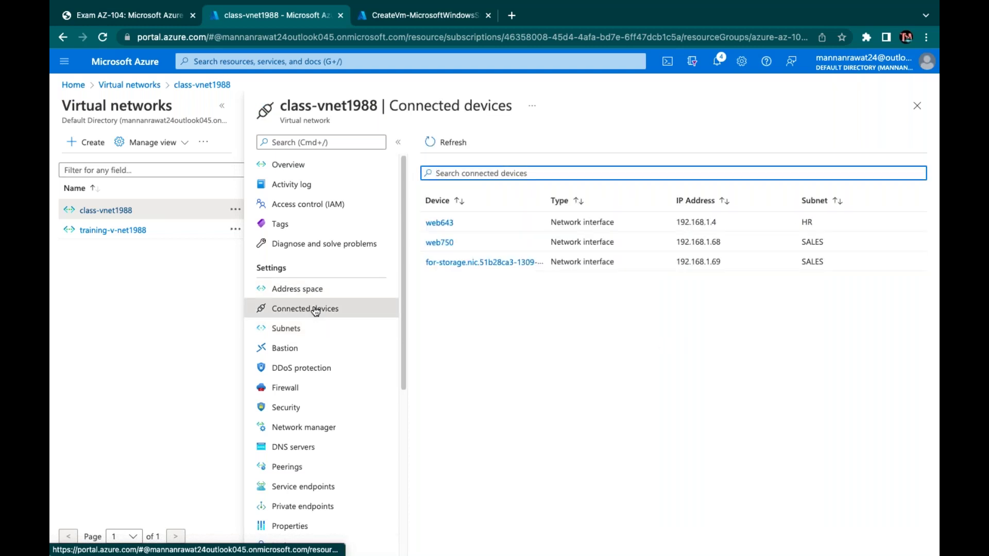
click(395, 19)
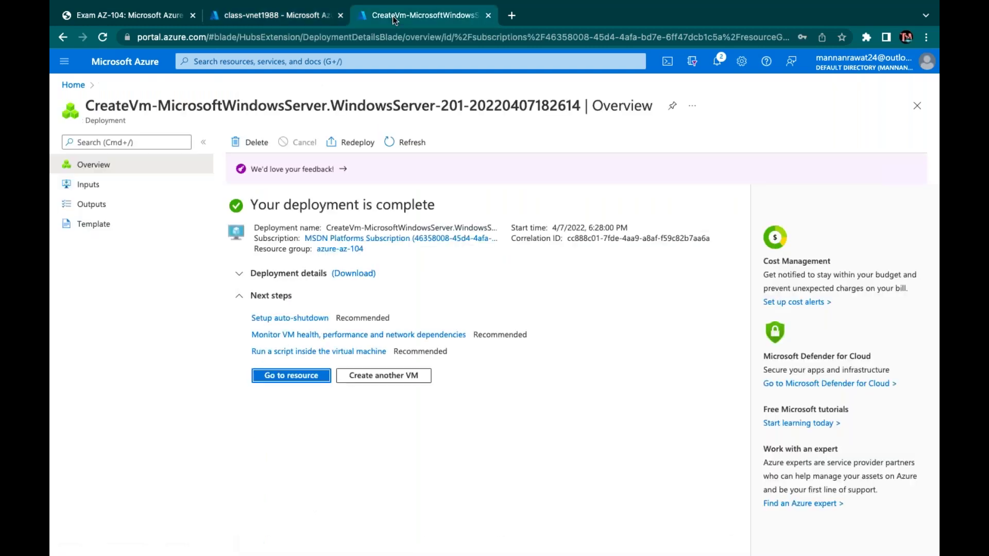
click(285, 380)
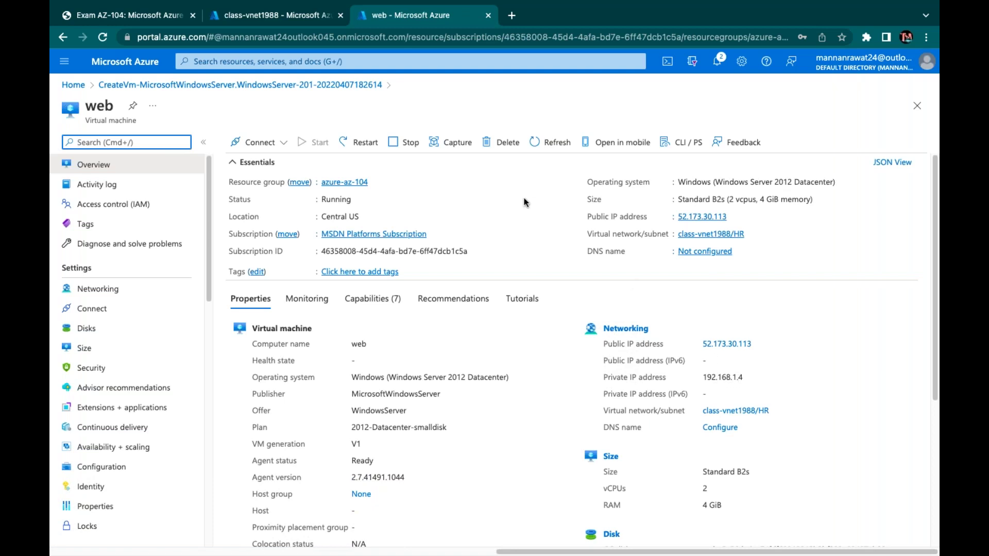
click(311, 16)
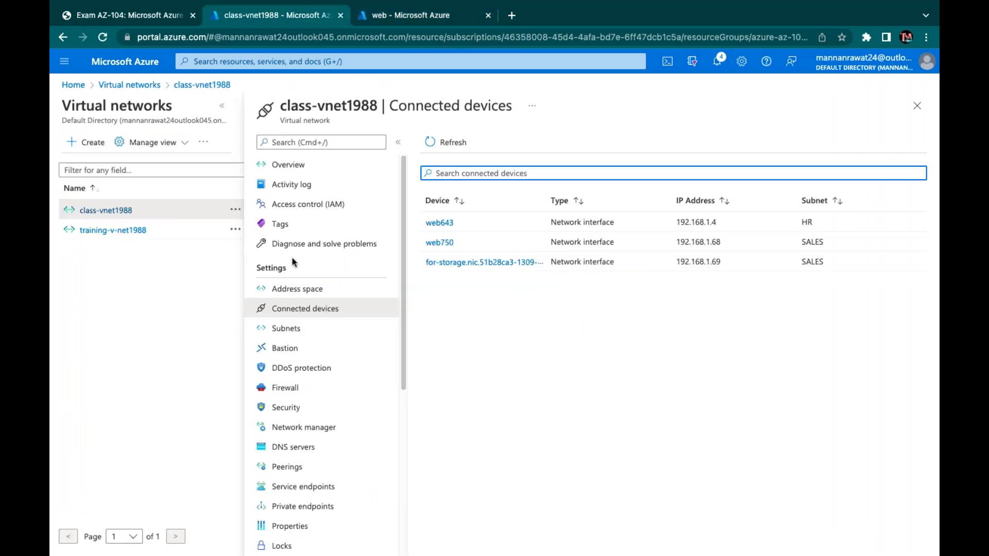
click(291, 332)
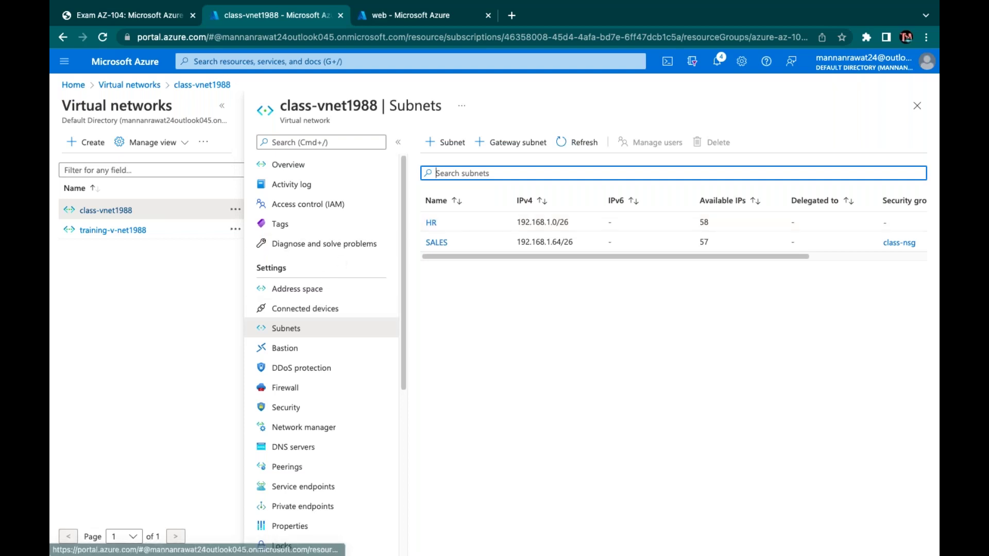
- Open the Bastion connection page of the web VM and review its address space requirements
click(398, 17)
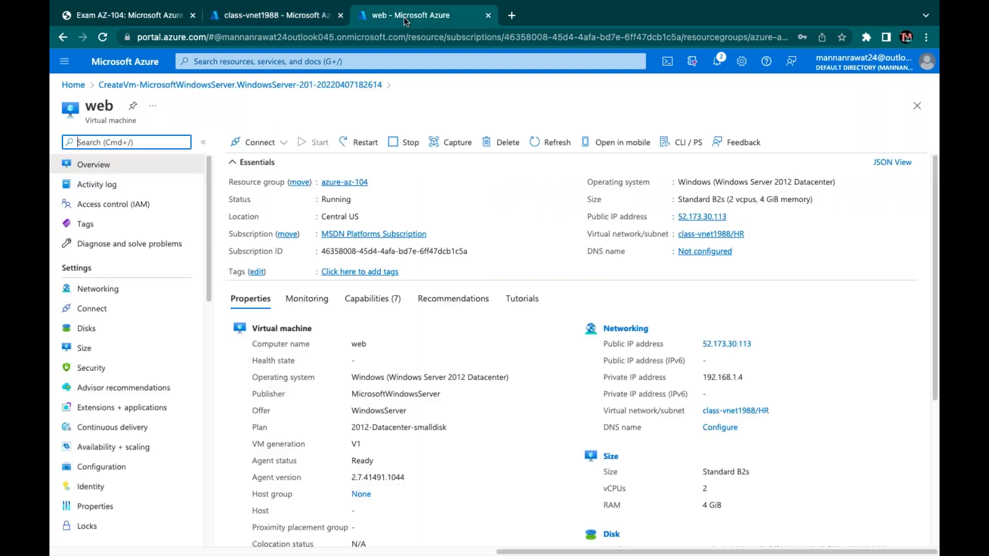
click(273, 146)
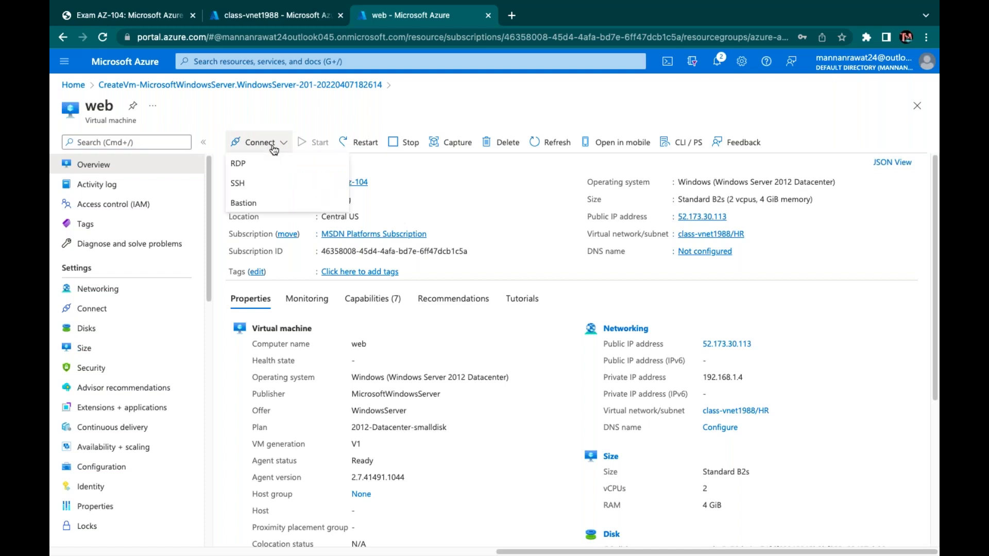
click(242, 204)
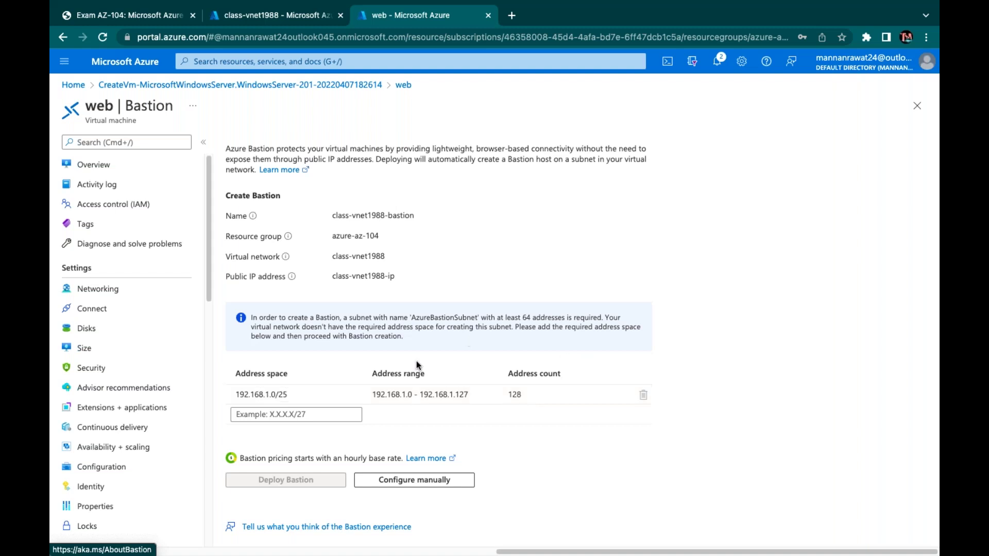
- Return to the subnets of class-vnet1988, inspect the SALES subnet's settings, and close them without saving
click(265, 21)
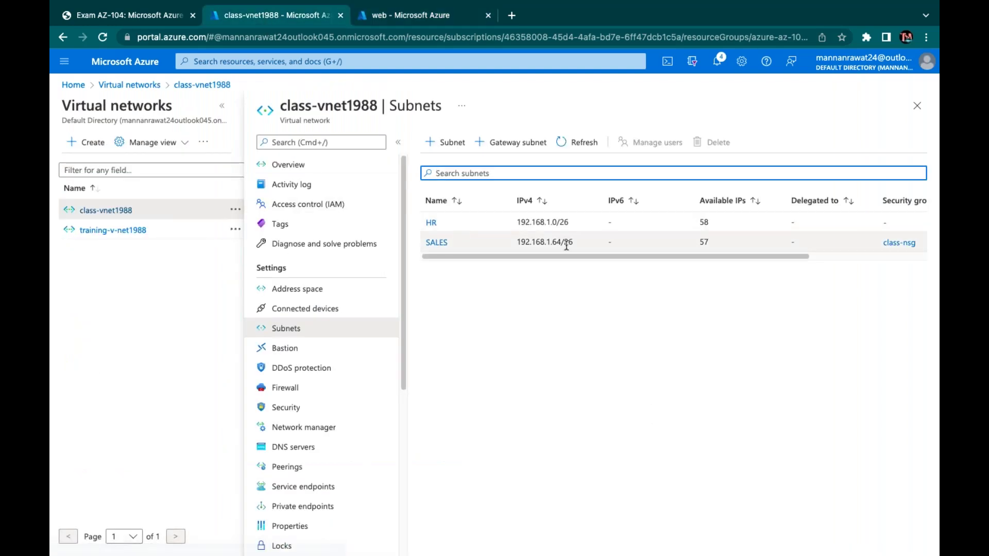
click(533, 241)
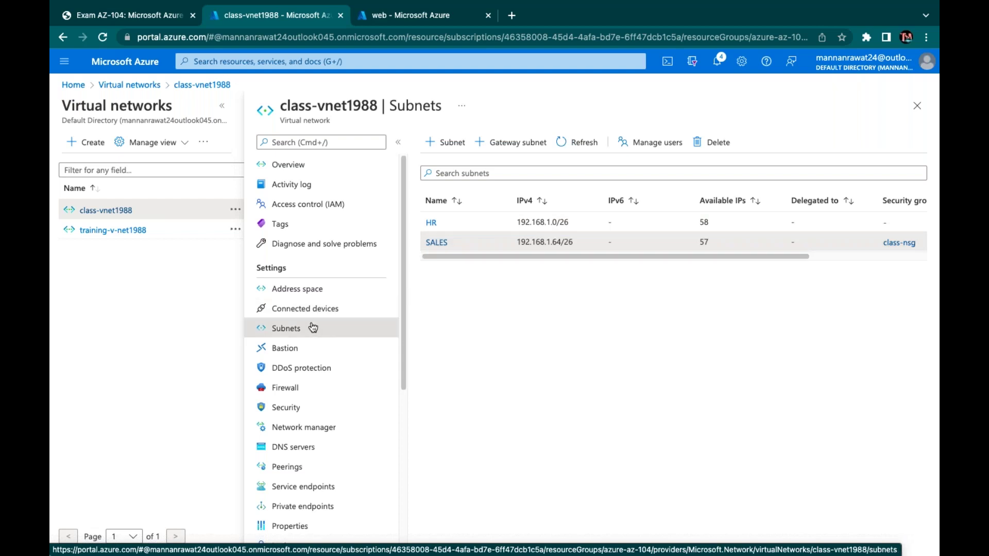
click(436, 243)
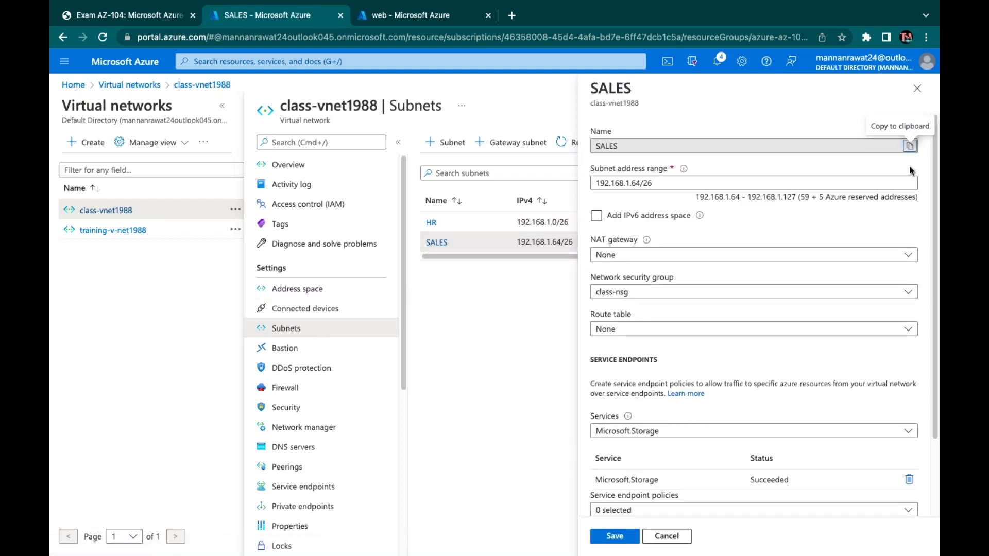
scroll(717, 469, down, 2)
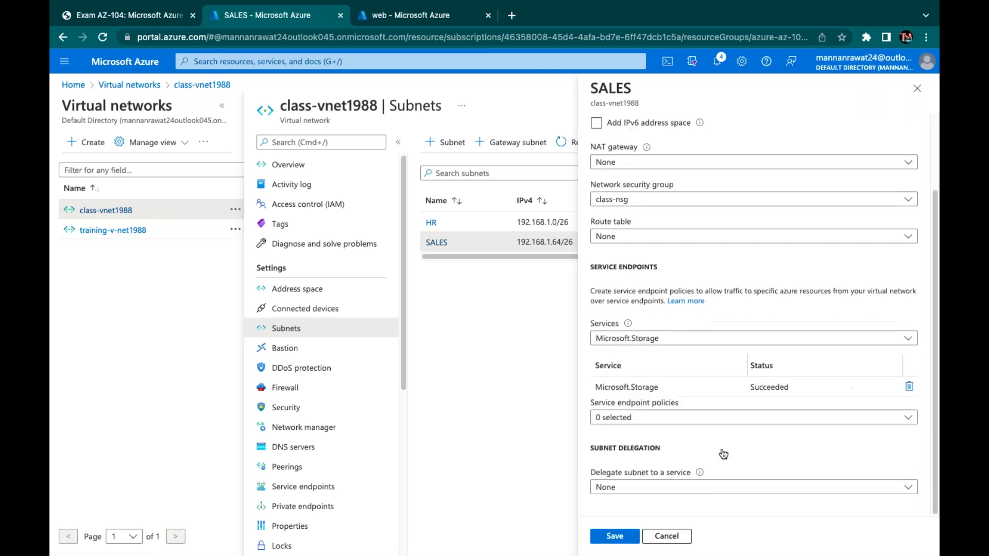
scroll(755, 314, up, 1)
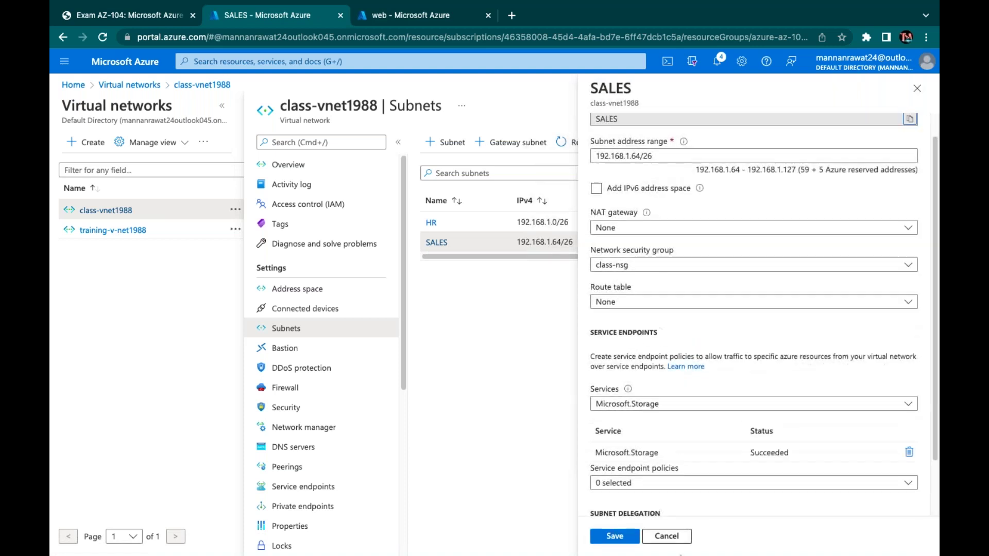
click(662, 536)
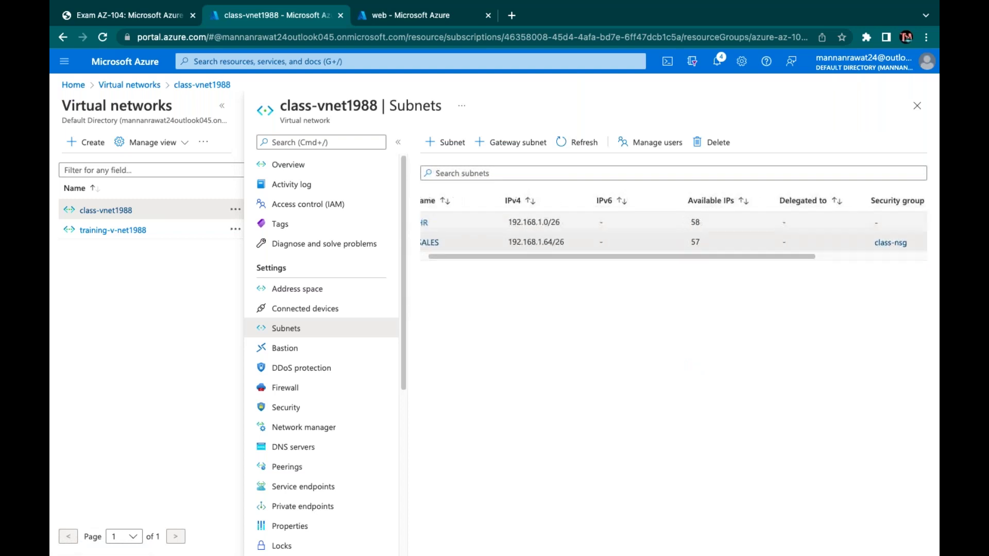
- Try to delete the SALES subnet from class-vnet1988 and dismiss the resulting notification
scroll(812, 230, right, 3)
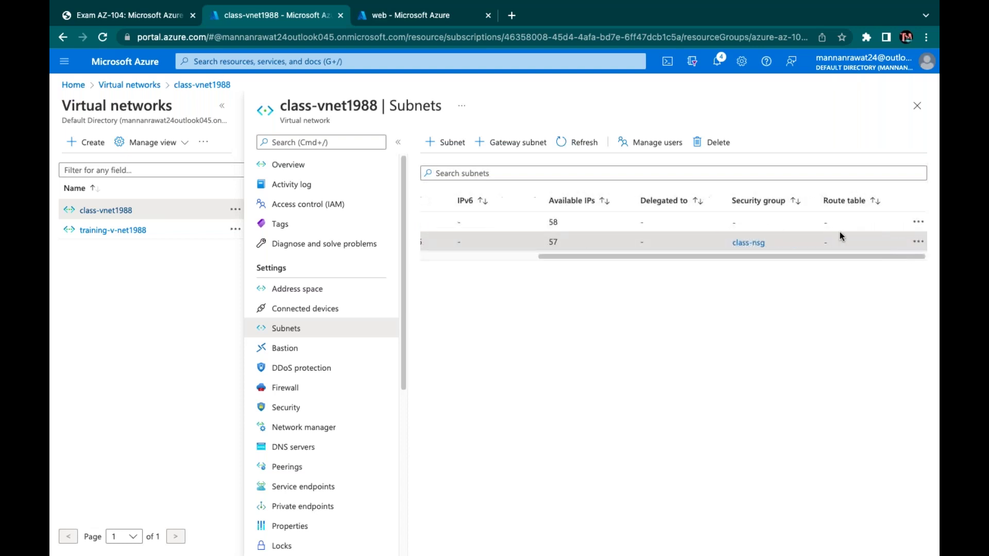
click(919, 242)
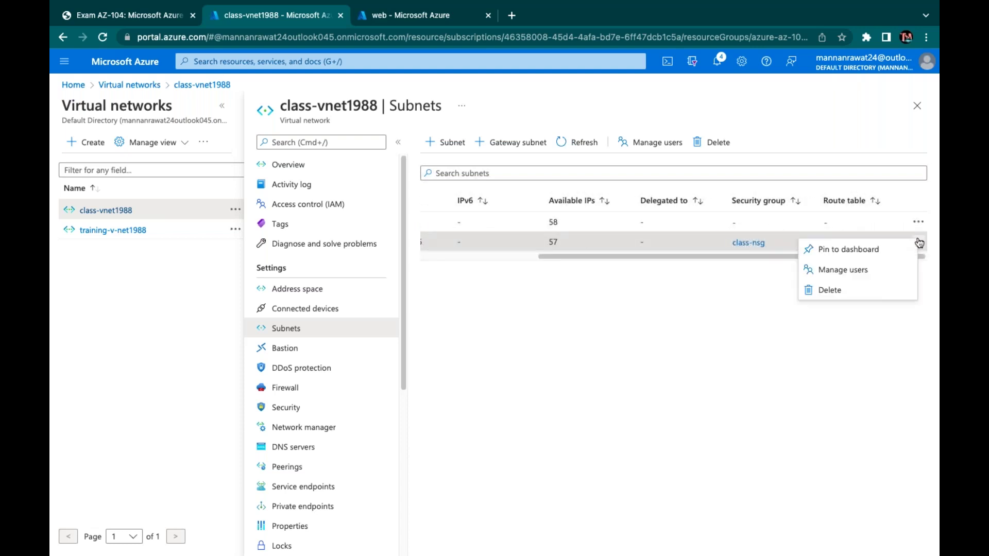
click(828, 291)
click(775, 309)
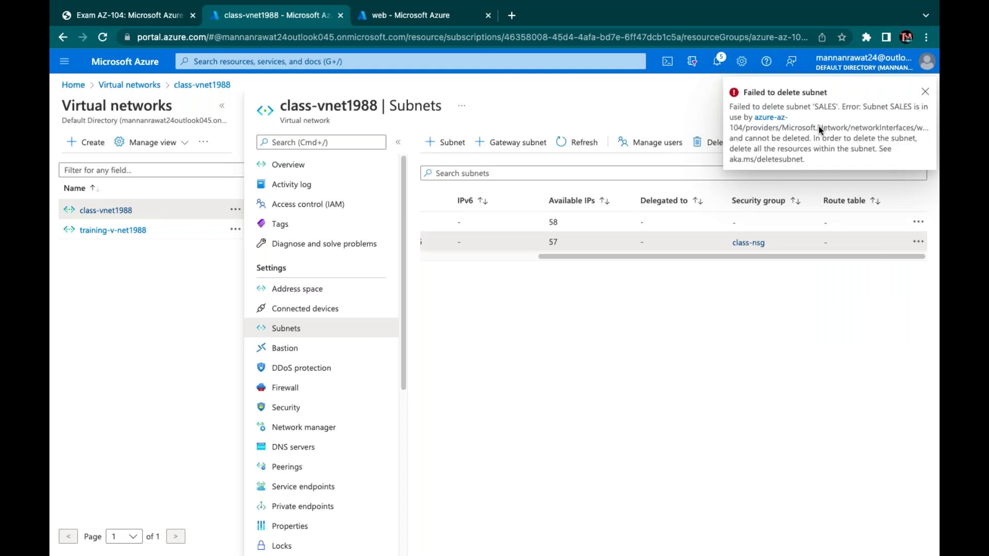
click(925, 92)
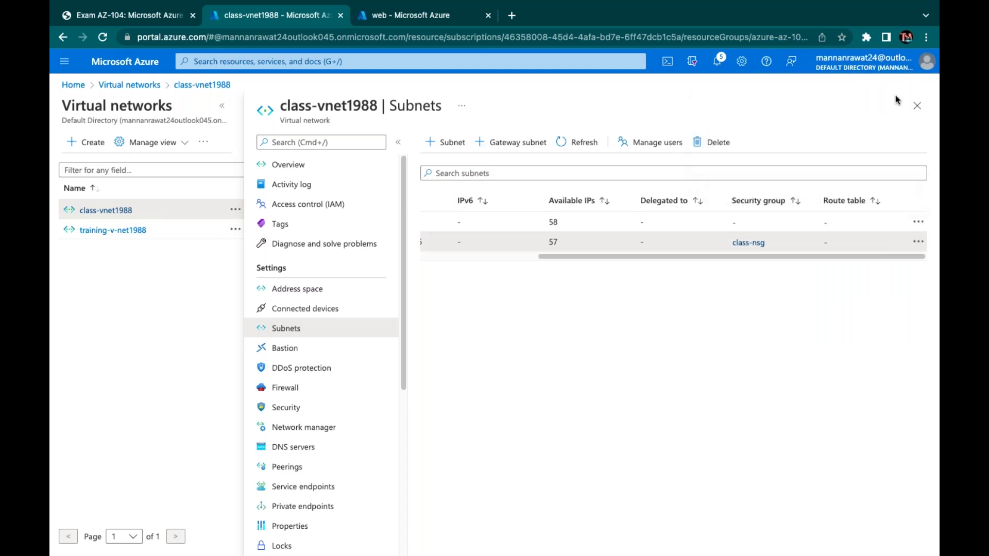
- Try to delete the for-storage network interface listed among the connected devices of class-vnet1988
click(309, 309)
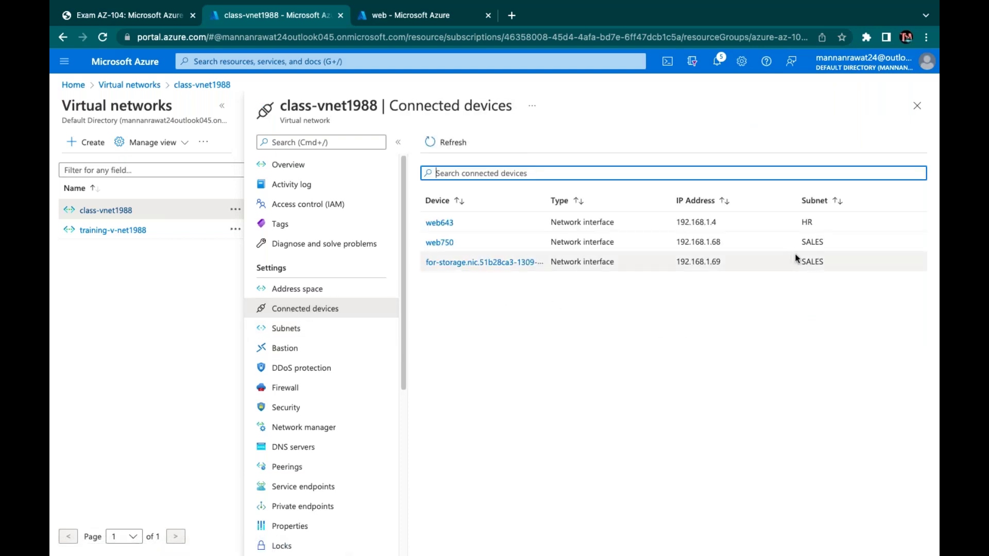
click(476, 262)
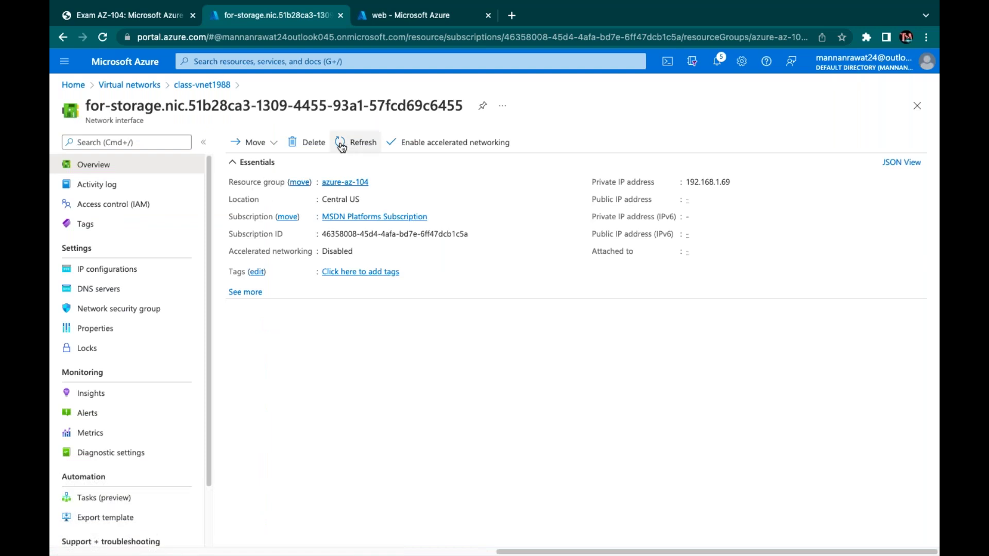
click(310, 142)
click(251, 210)
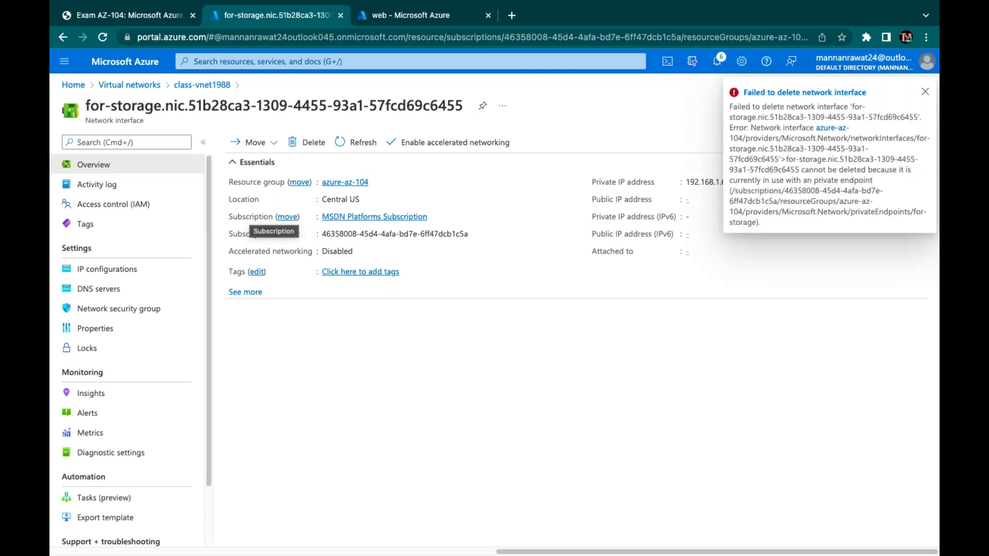
click(925, 92)
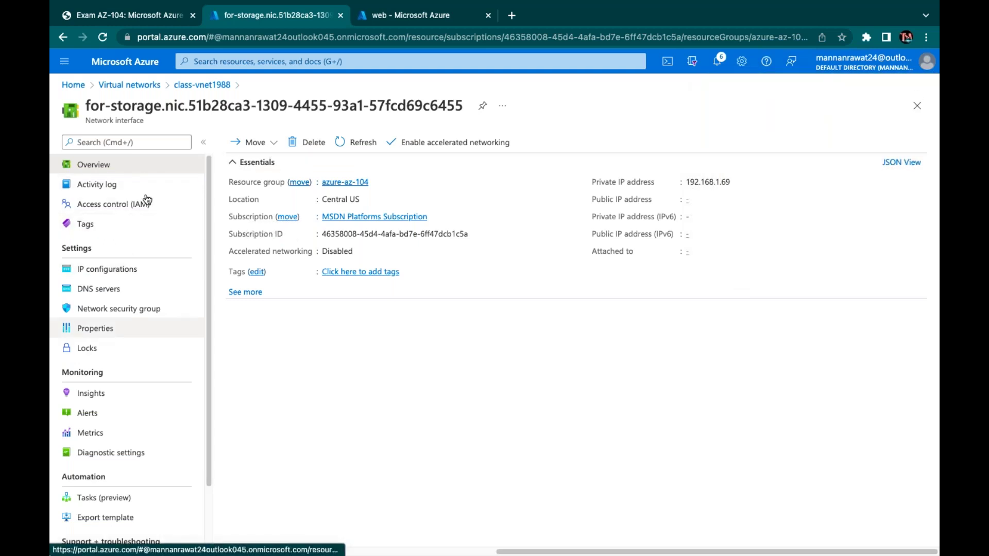
- Delete the web750 network interface of class-vnet1988, check the notifications, and return to the connected devices
click(205, 85)
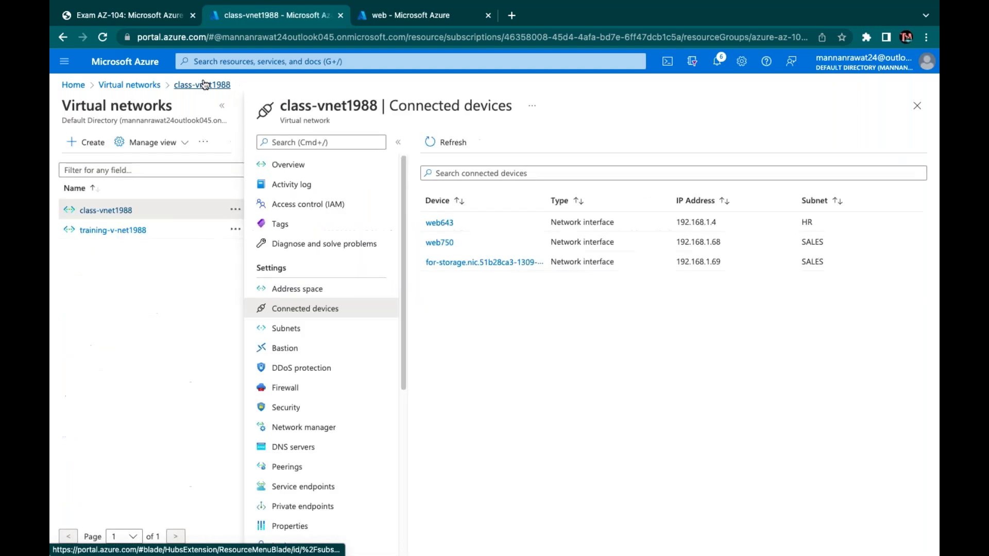
click(440, 243)
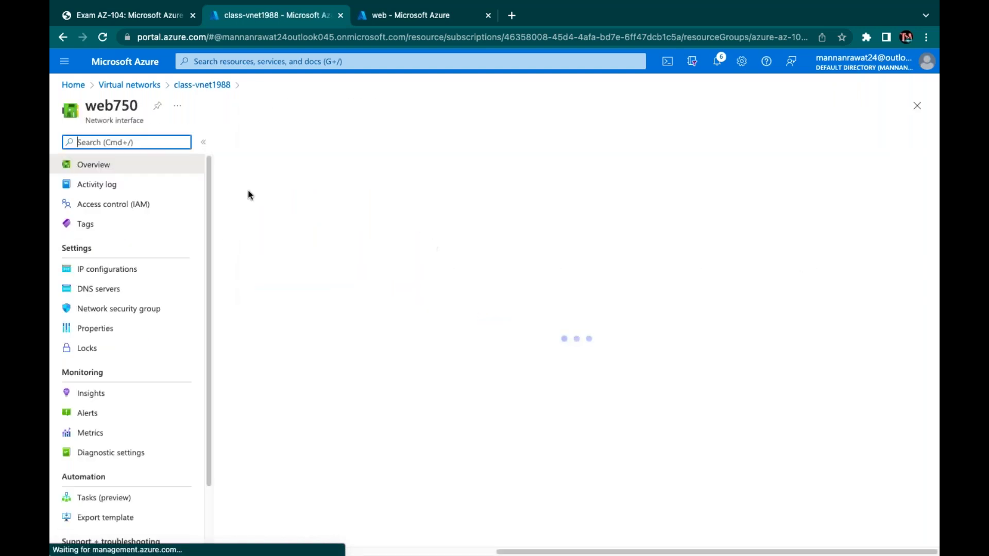
click(308, 142)
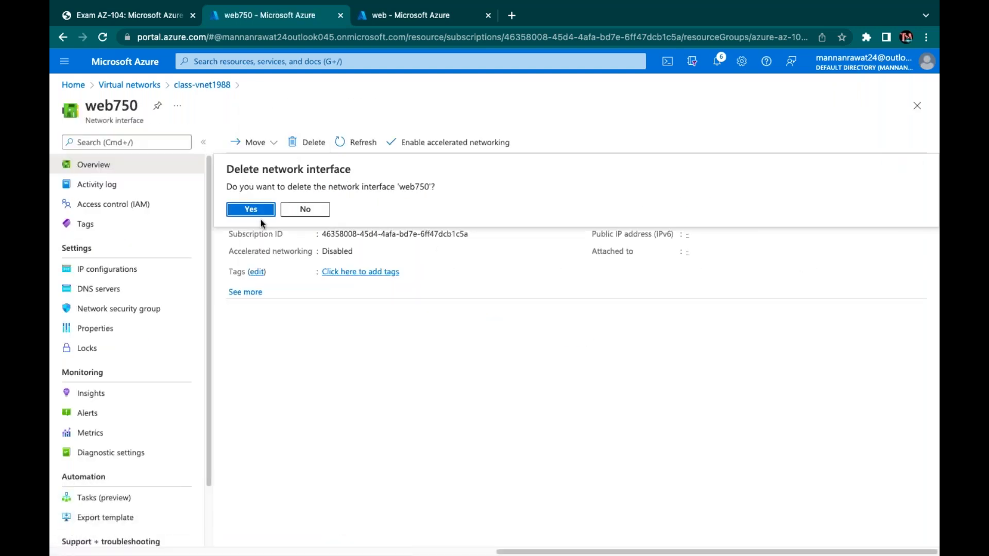
click(252, 209)
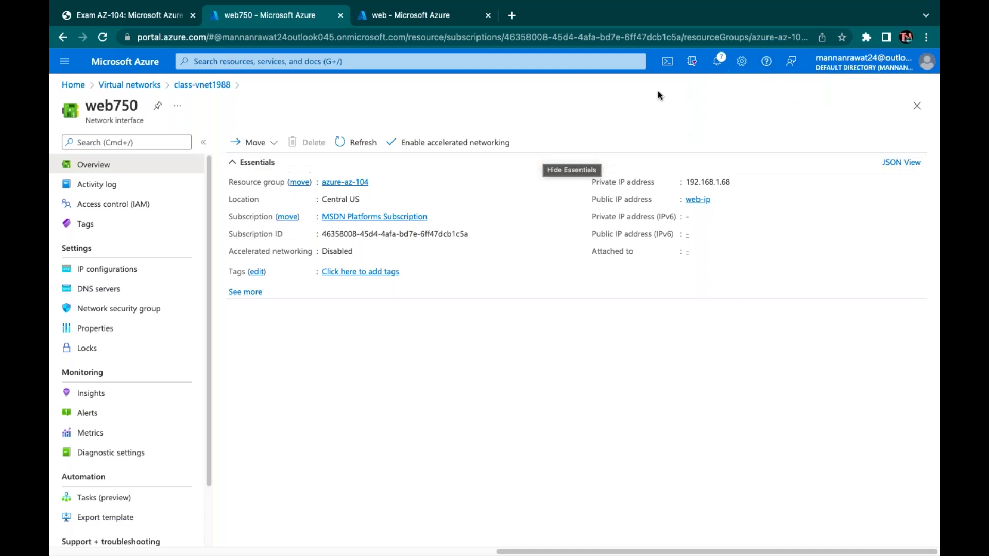
click(721, 60)
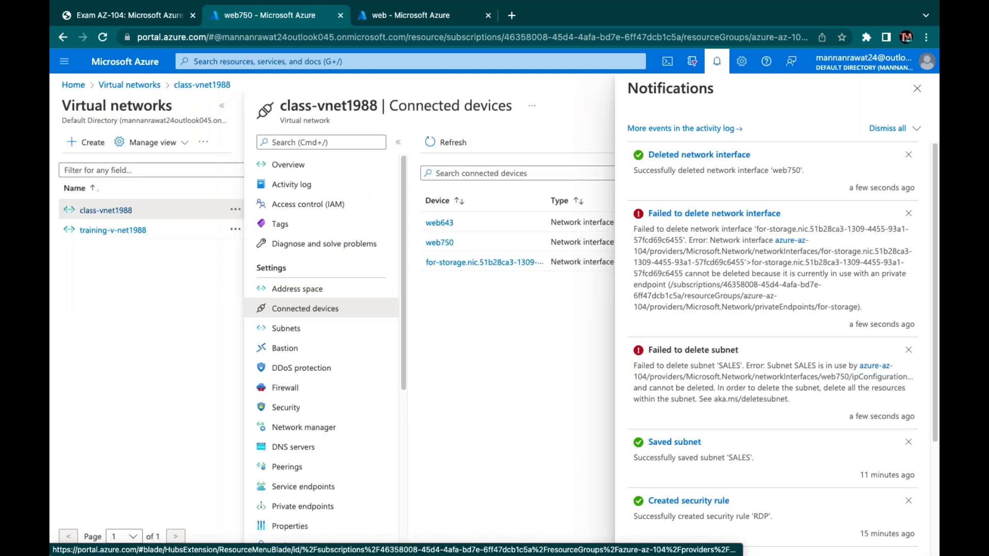
click(917, 89)
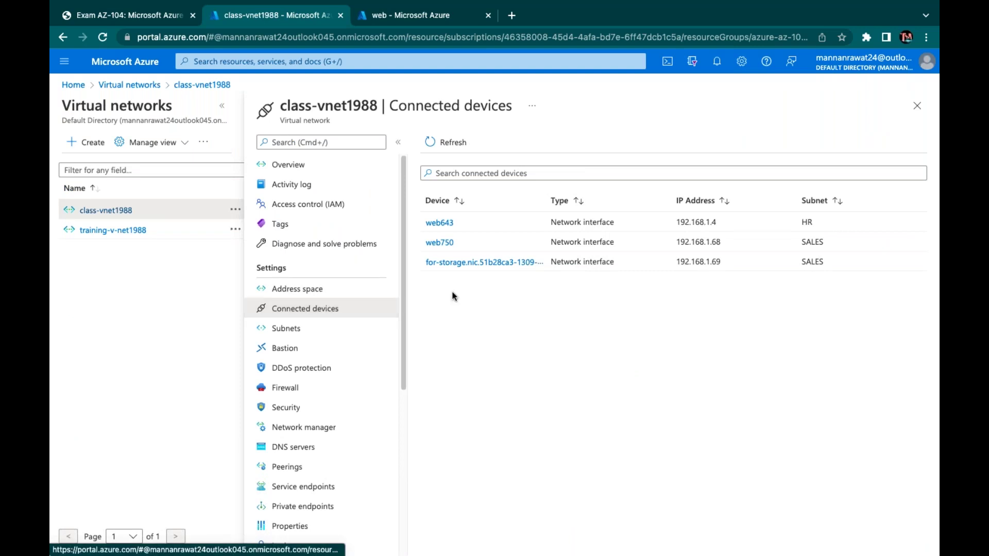
- In the other portal tab, open the networking settings of the trainingstorage198800 storage account
click(395, 20)
click(126, 62)
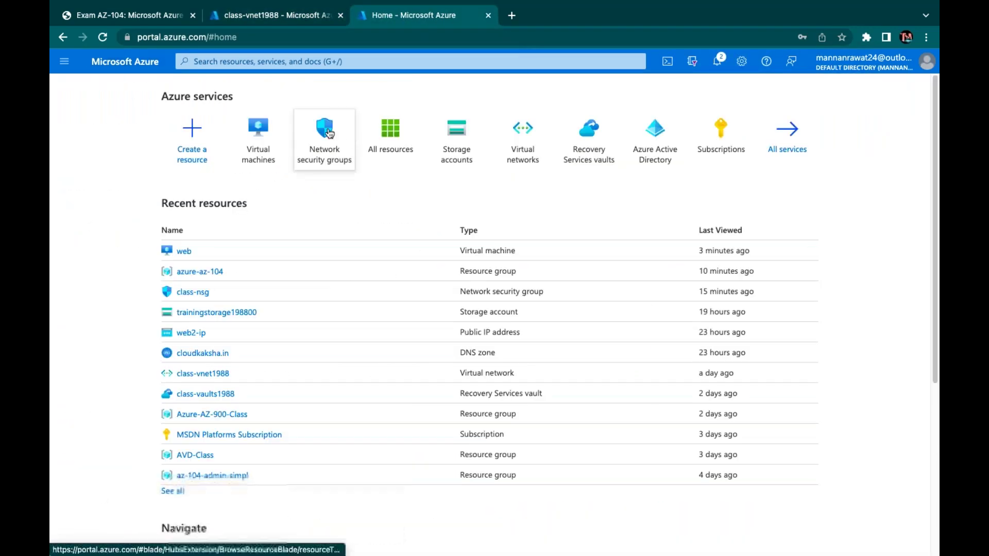
click(456, 131)
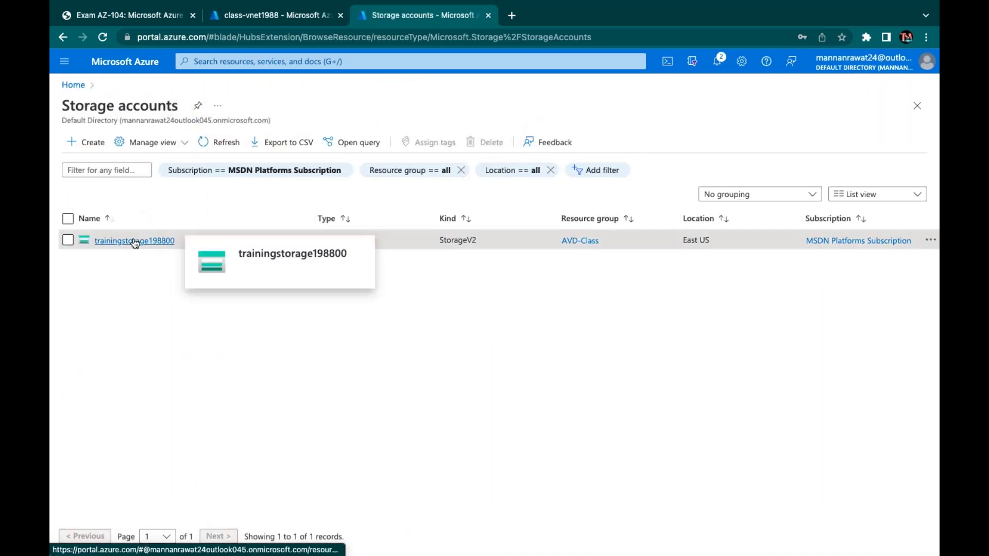
click(135, 242)
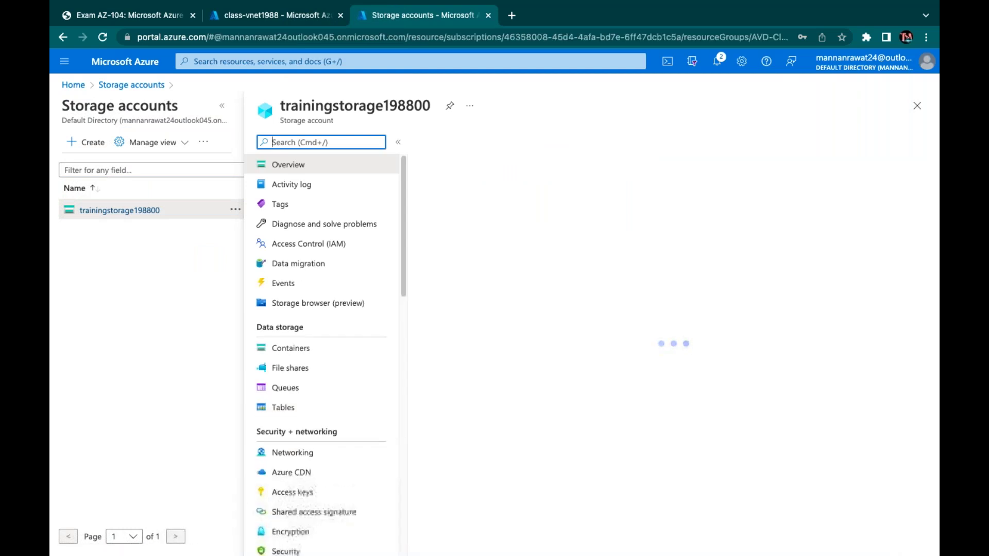
scroll(322, 350, down, 3)
scroll(322, 350, up, 3)
scroll(322, 350, down, 6)
scroll(312, 417, down, 1)
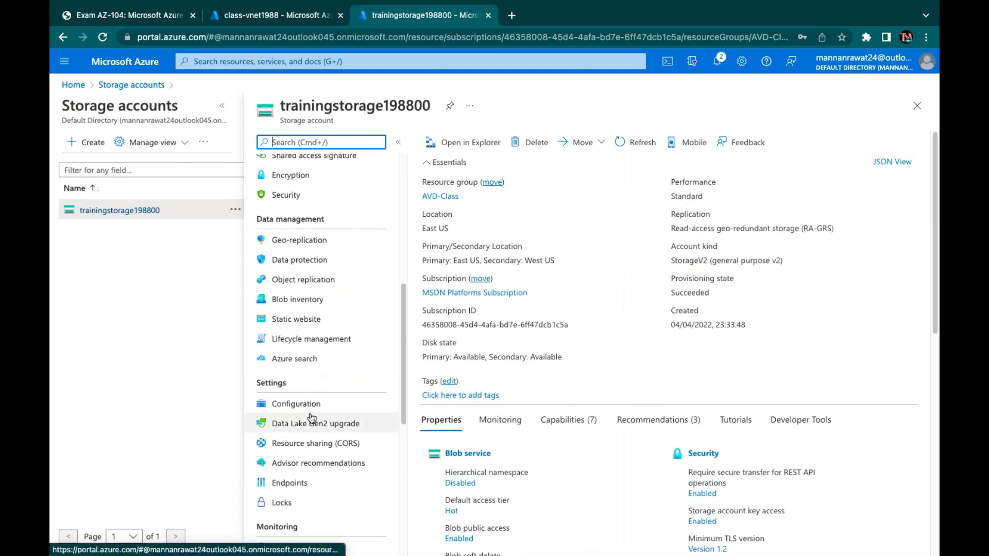
scroll(312, 418, up, 4)
scroll(311, 418, up, 2)
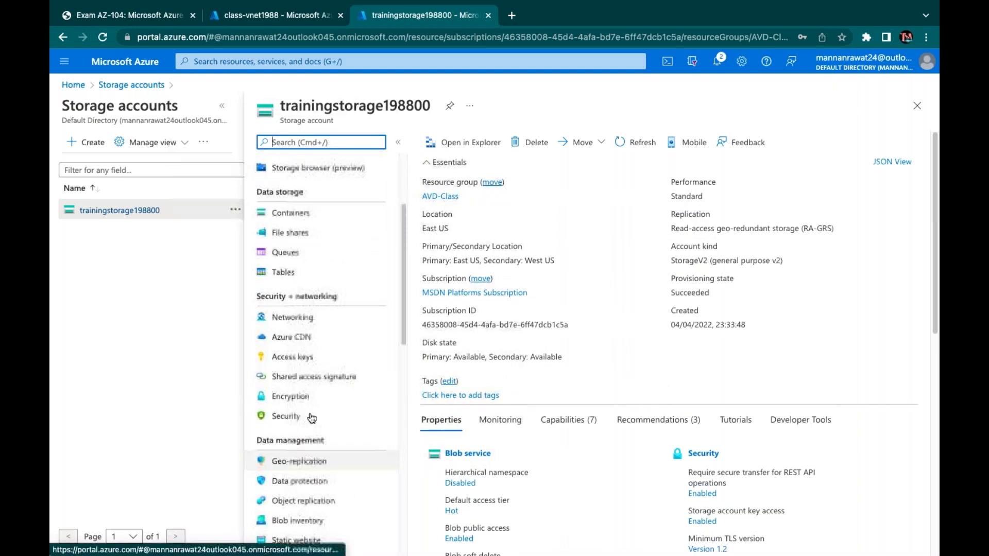
click(302, 369)
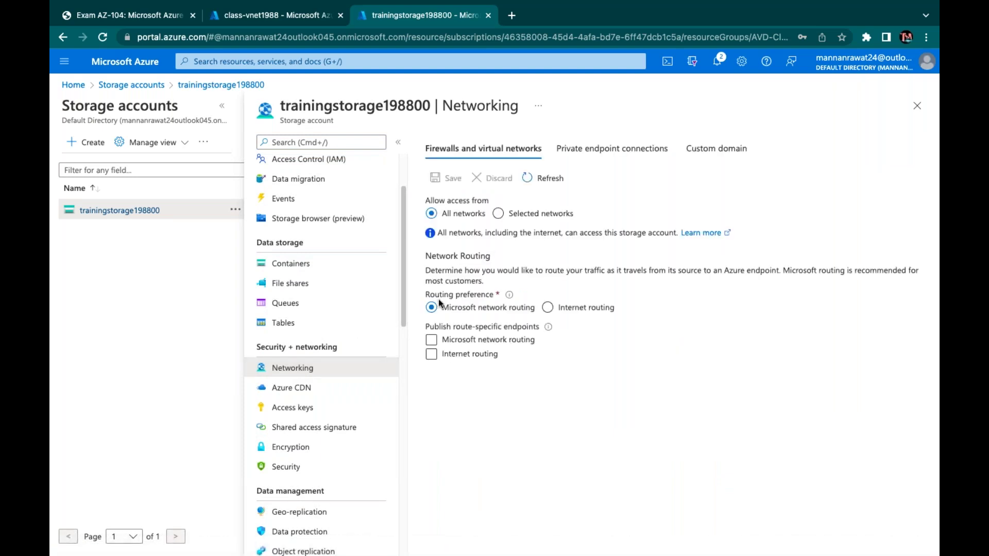
- Try to remove the for-storage private endpoint connection from the trainingstorage198800 storage account and dismiss the notification
click(647, 151)
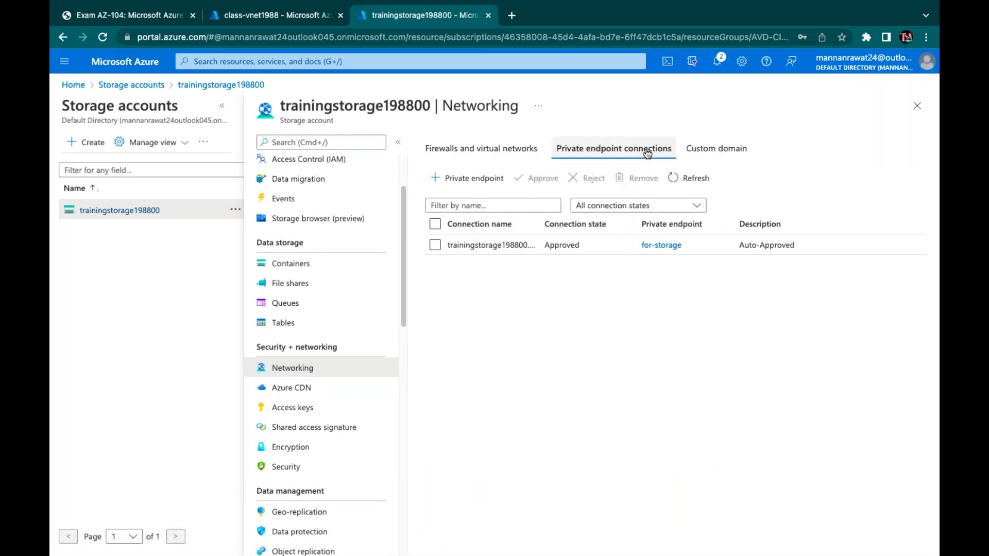
click(435, 245)
click(644, 179)
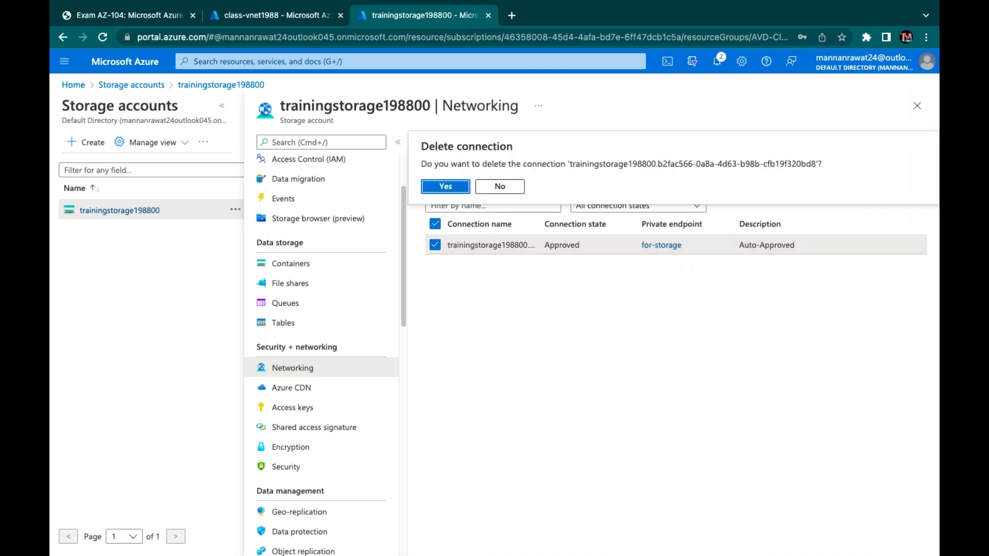
click(452, 187)
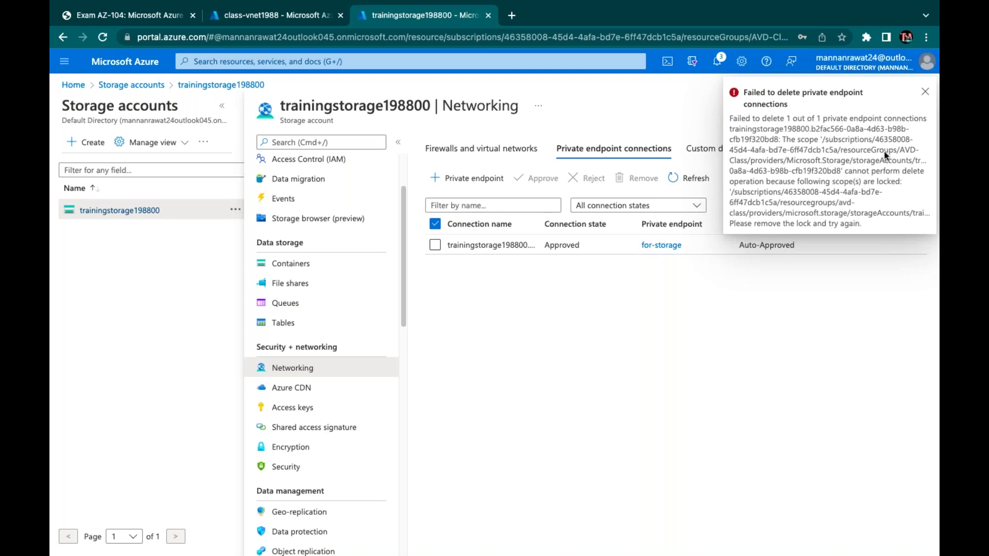
click(925, 93)
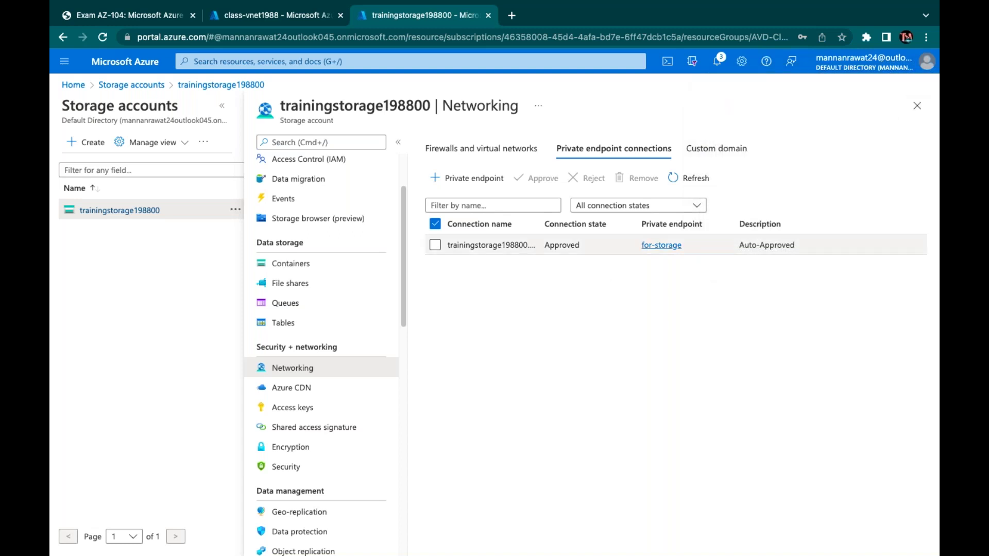
- Open the for-storage private endpoint, try to delete it, and dismiss the resulting notification
click(650, 247)
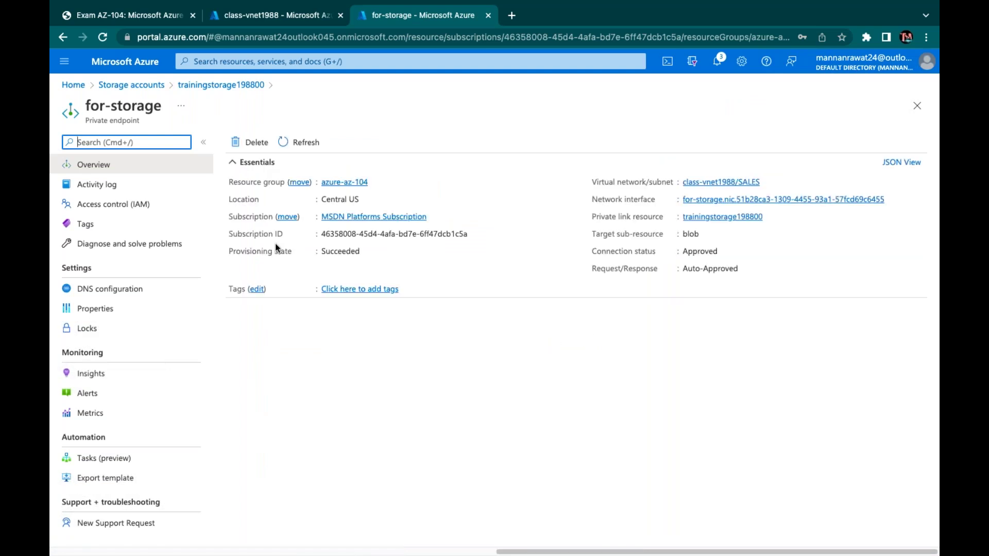
click(249, 150)
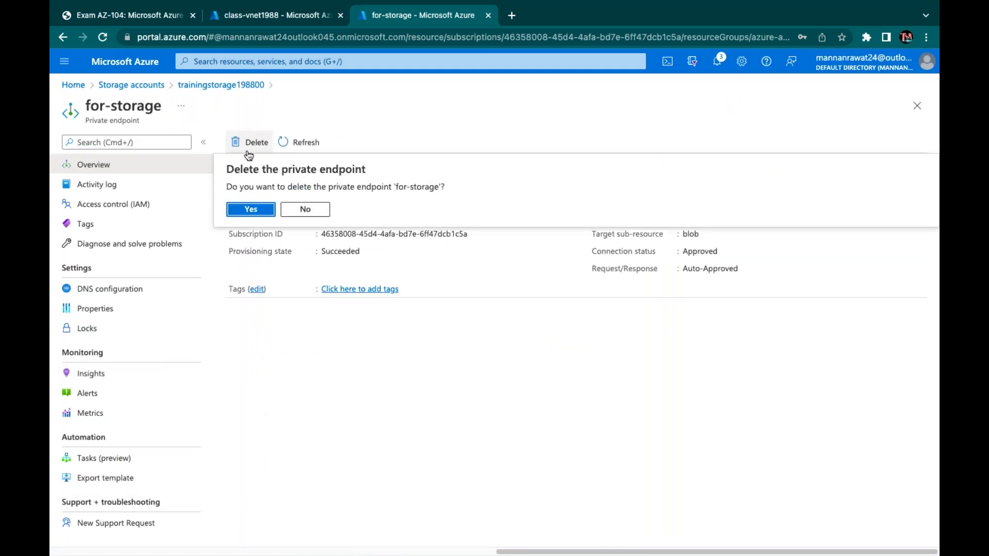
click(250, 209)
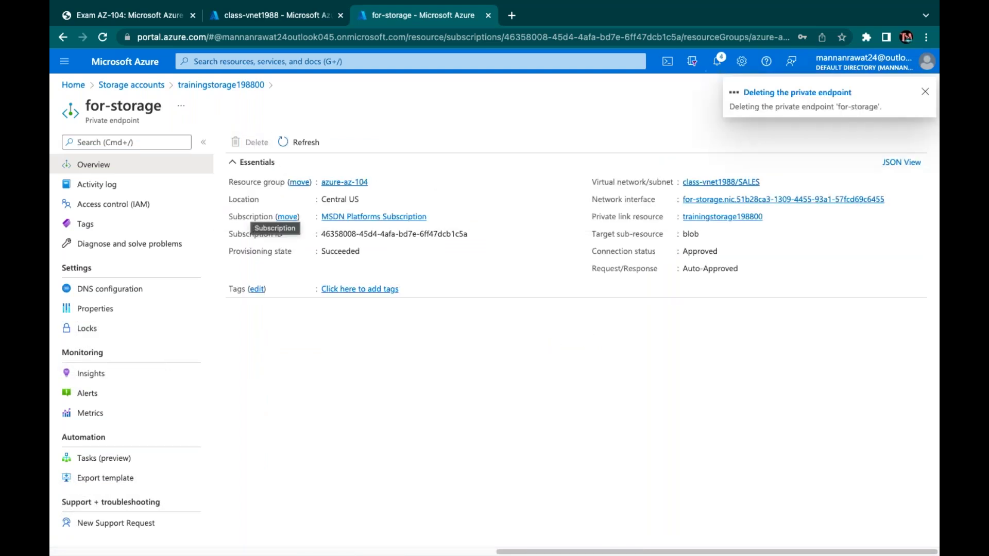
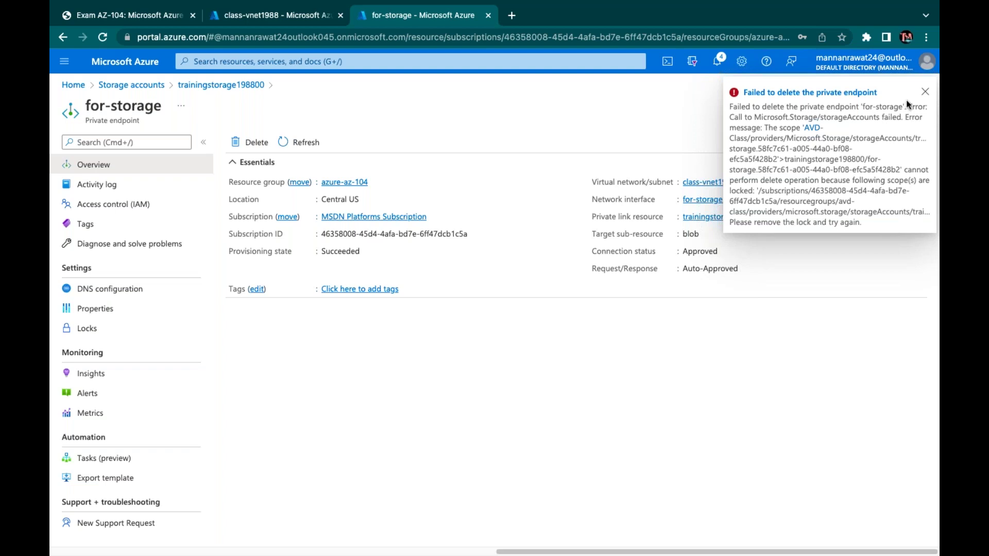
click(925, 93)
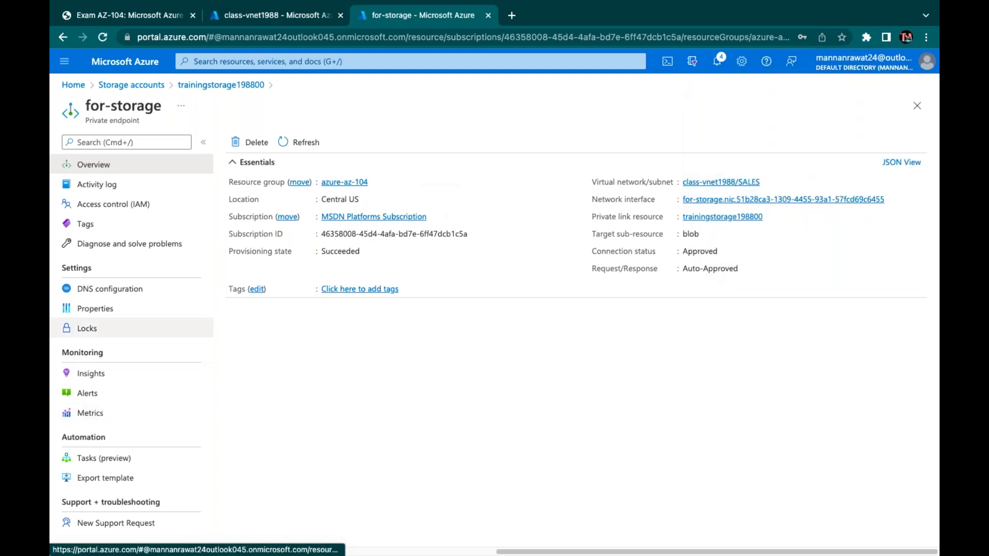
- Check the for-storage private endpoint for resource locks
click(83, 329)
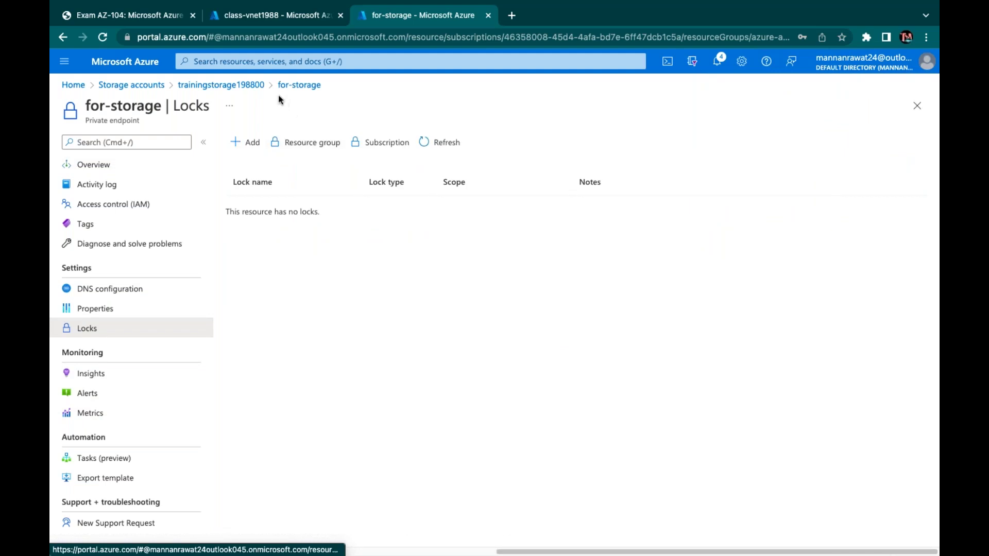
click(282, 87)
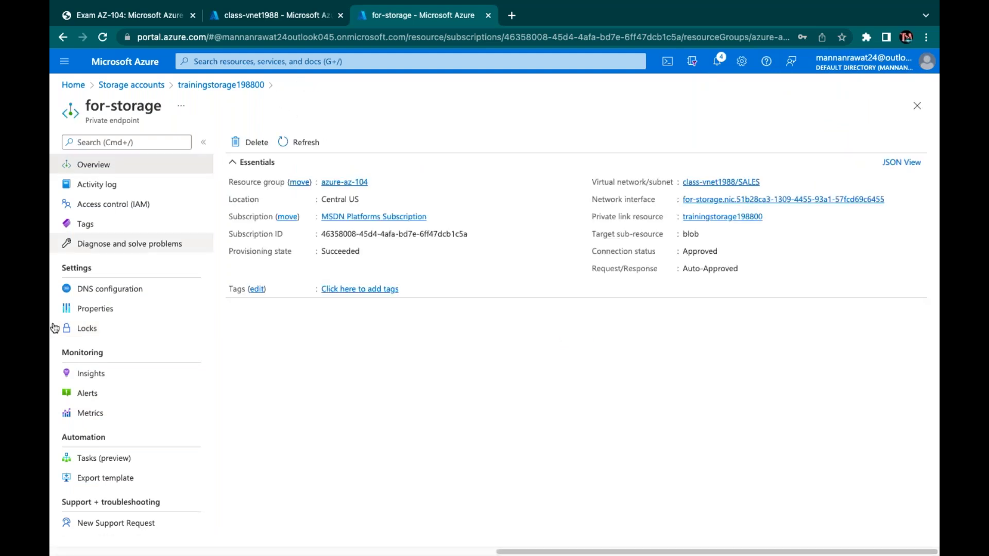
click(92, 334)
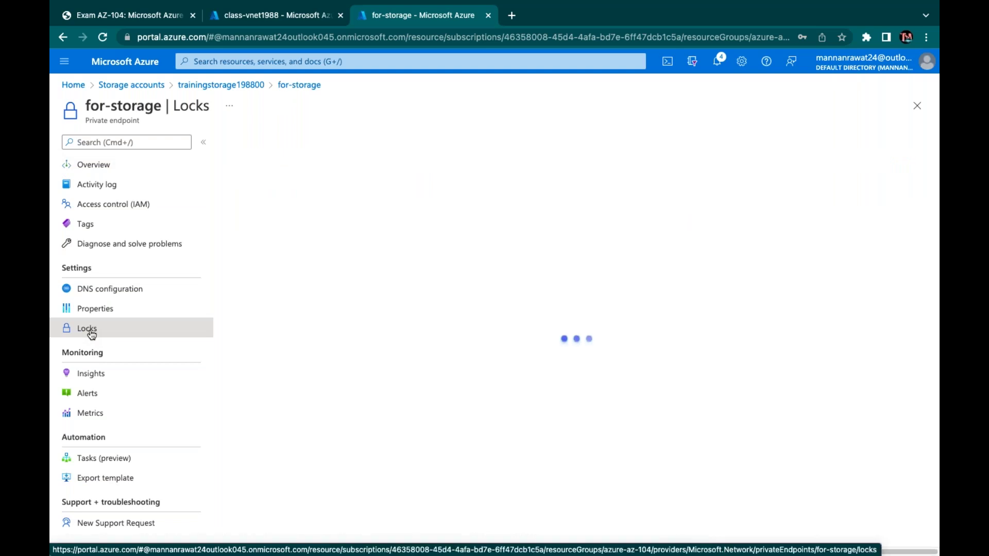
- Delete the AzureBackupProtectionLock from the locks of the trainingstorage198800 storage account
click(221, 85)
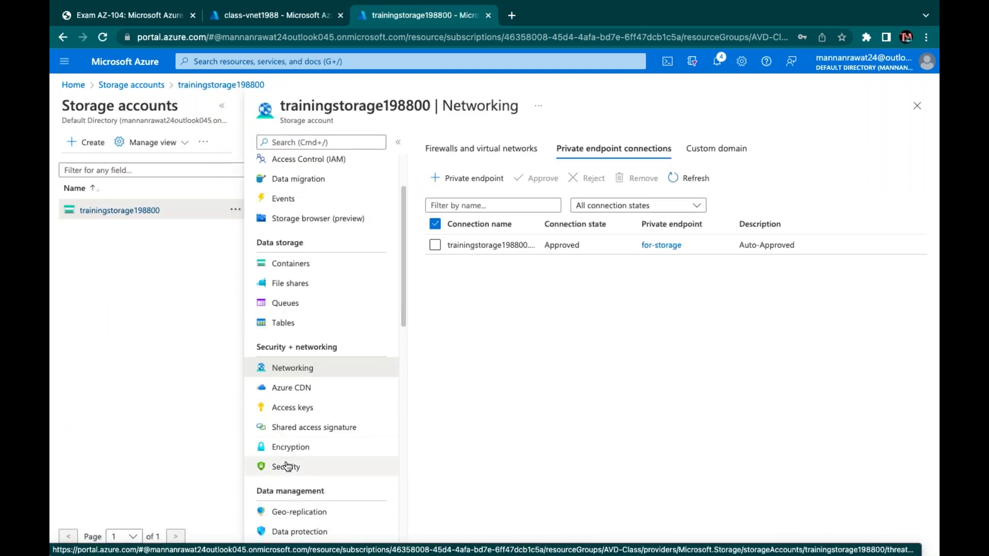
scroll(287, 466, down, 2)
scroll(287, 466, down, 3)
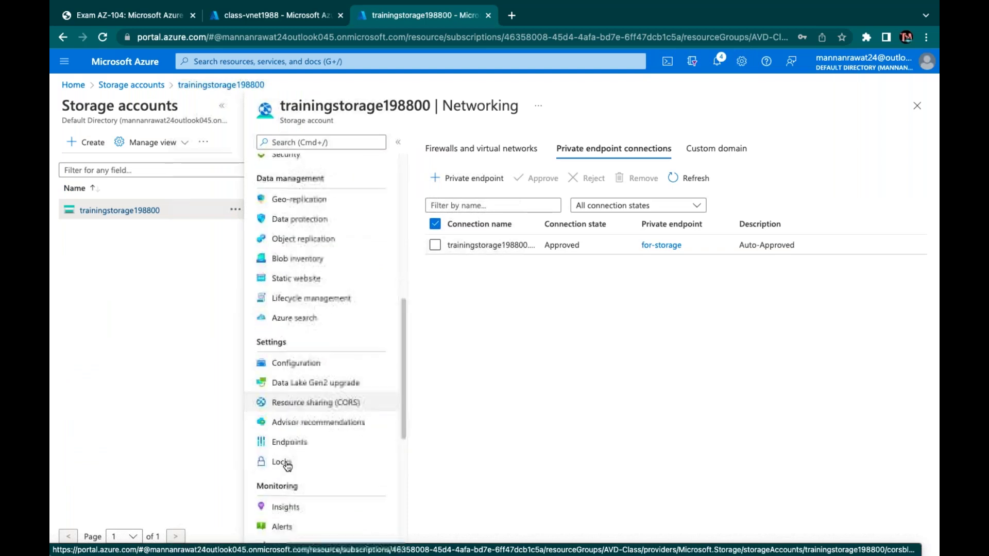
click(282, 464)
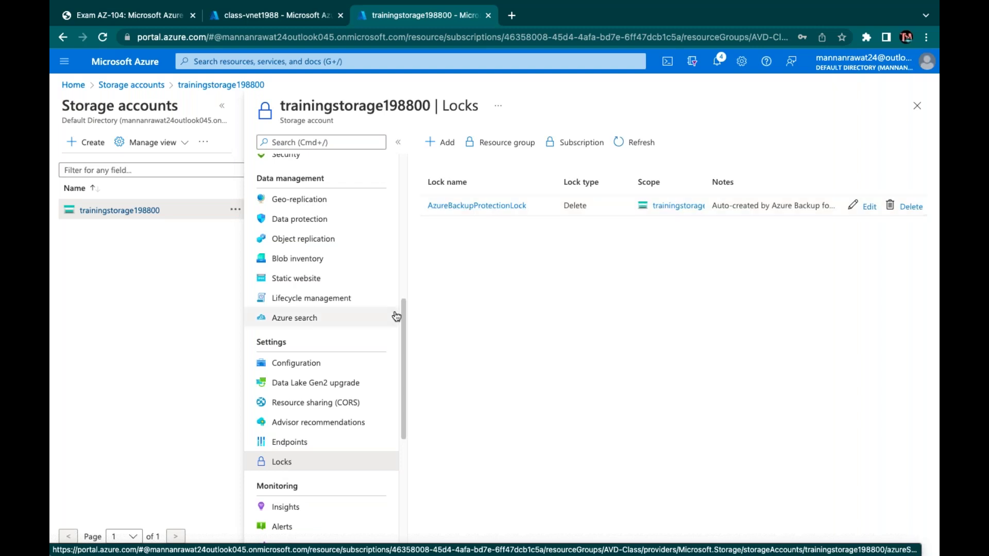
click(894, 205)
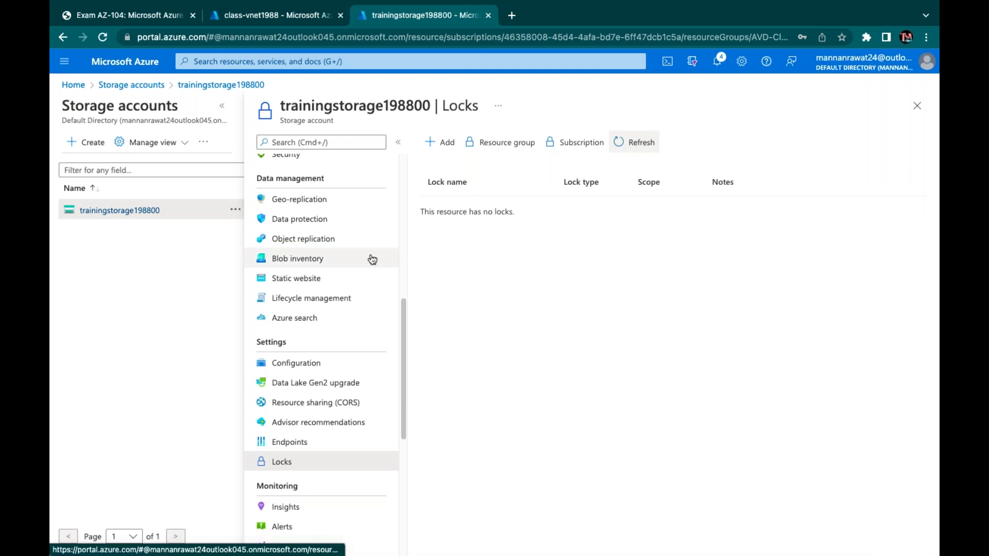
- Remove the for-storage private endpoint connection from trainingstorage198800's networking settings, dismiss the notification, and return to the storage account page
scroll(300, 347, up, 3)
scroll(300, 352, up, 5)
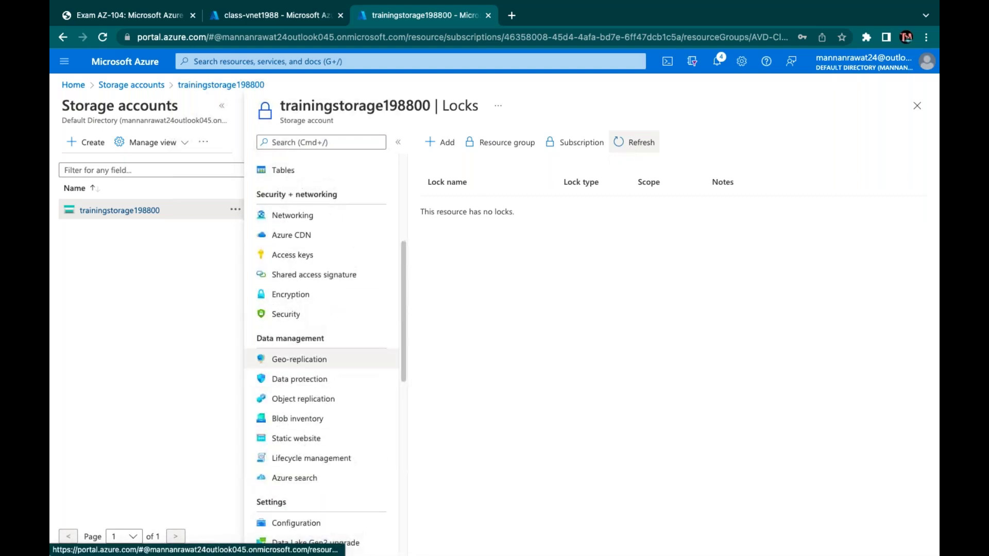
click(302, 297)
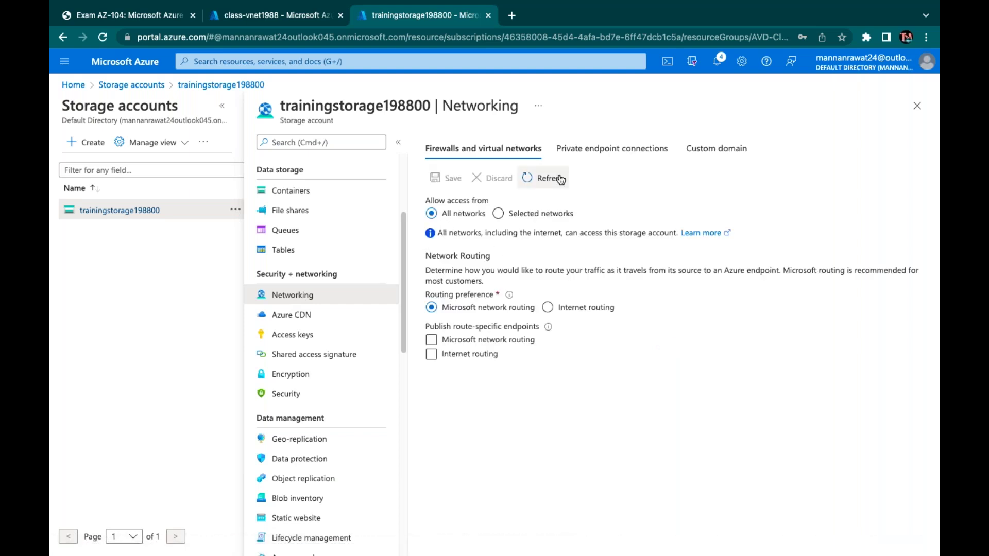
click(592, 152)
click(435, 245)
click(641, 178)
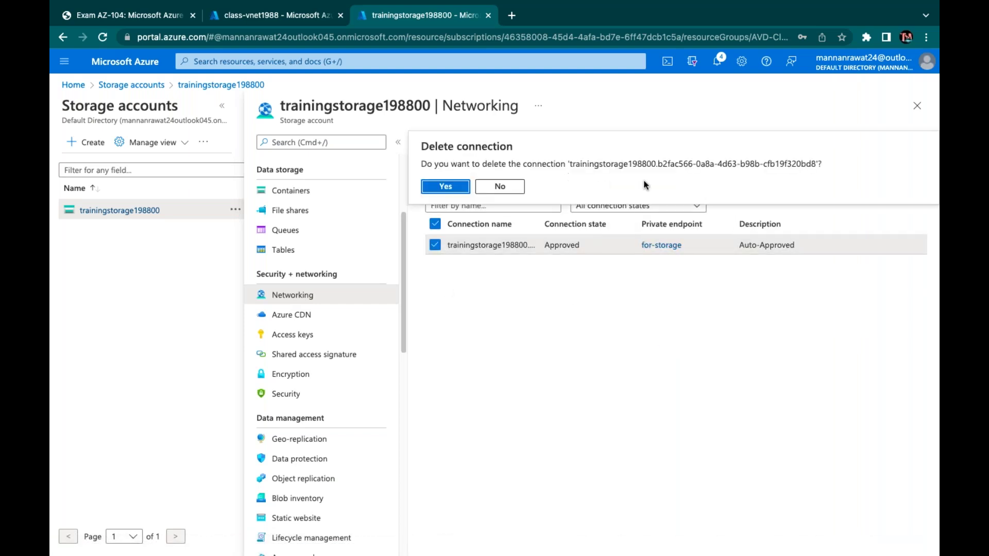
click(441, 186)
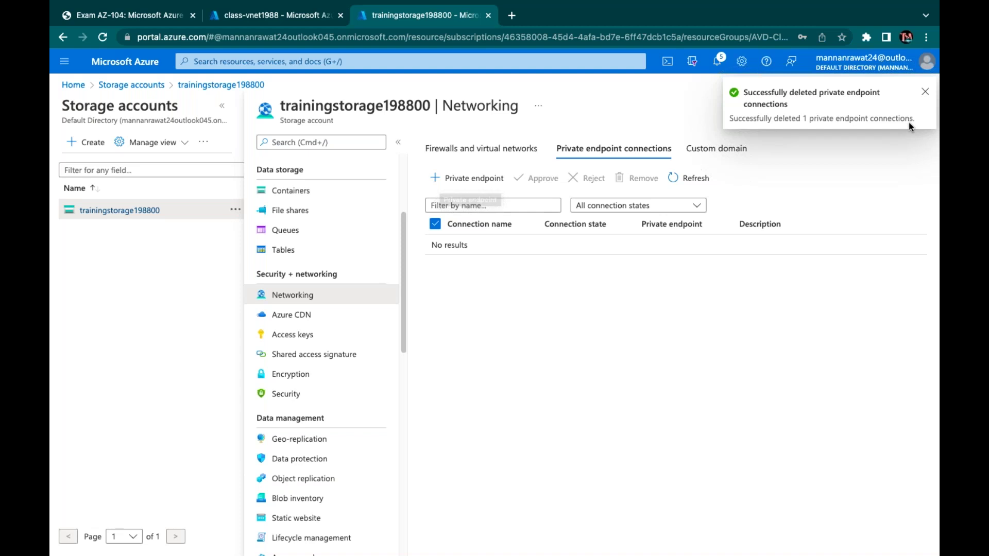
click(925, 91)
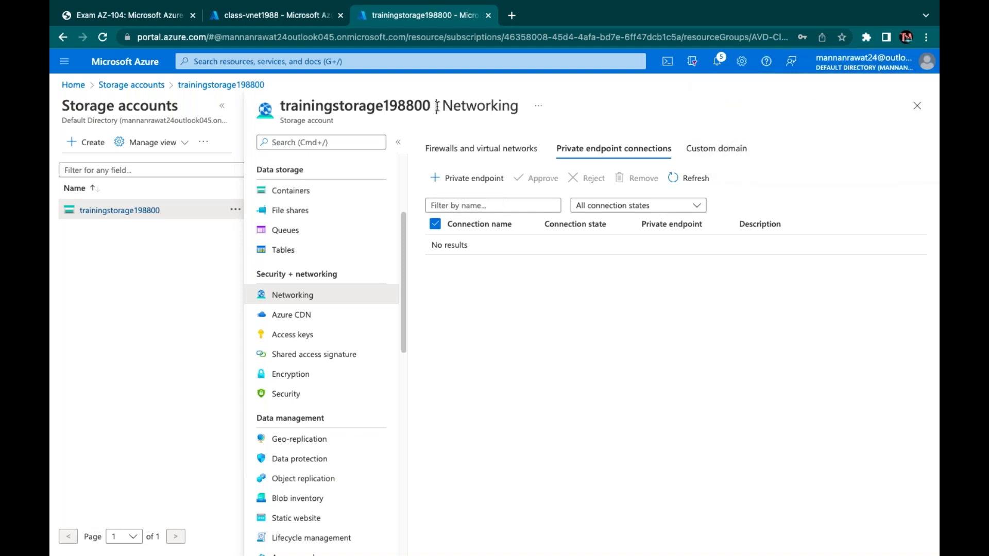
click(481, 150)
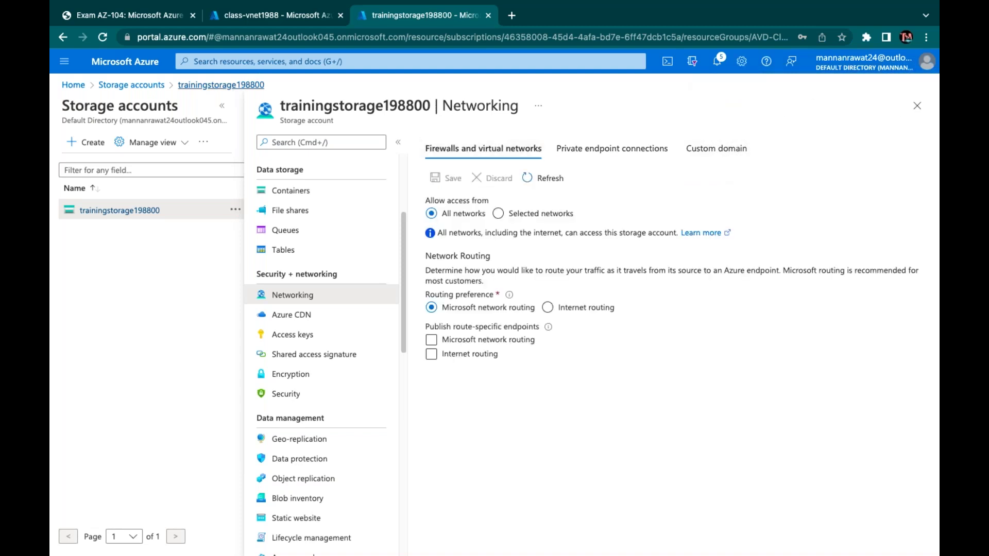
click(221, 84)
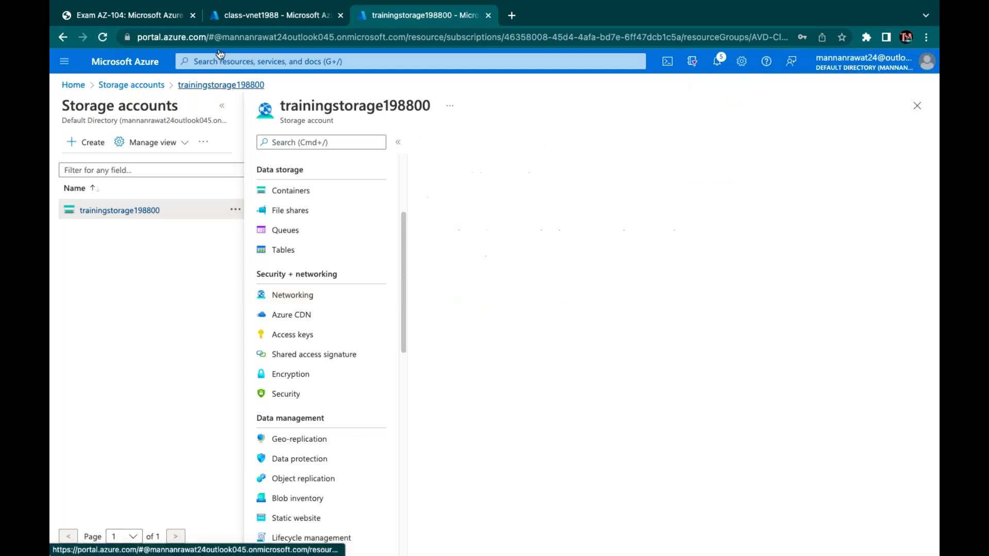
- In the class-vnet1988 browser tab, try to delete the connected for-storage network interface and dismiss the notification
click(282, 15)
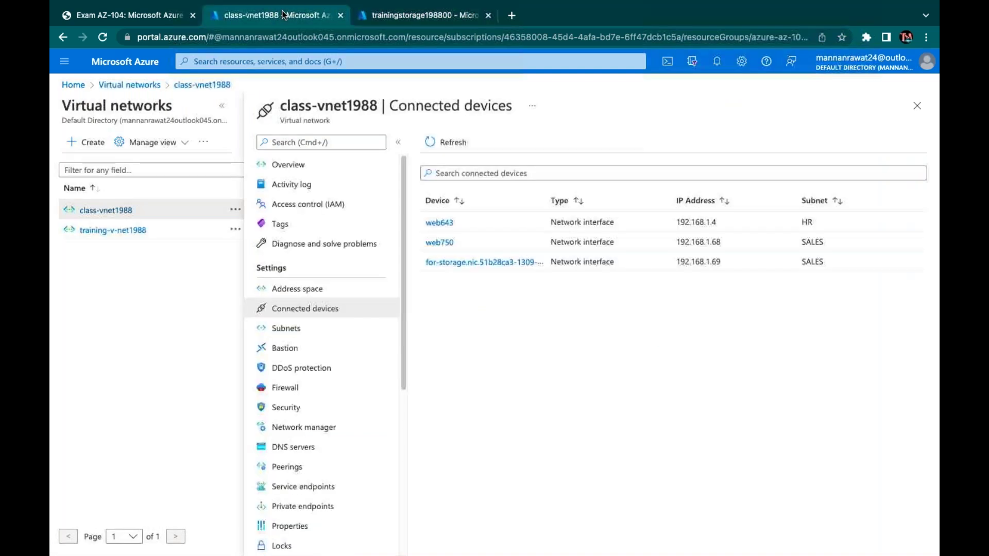
click(468, 260)
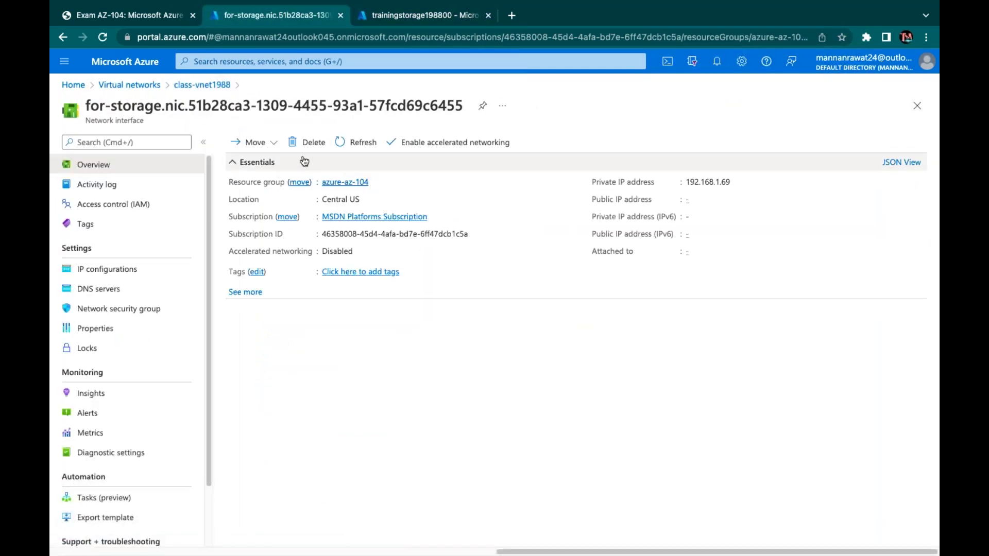
click(316, 150)
click(249, 213)
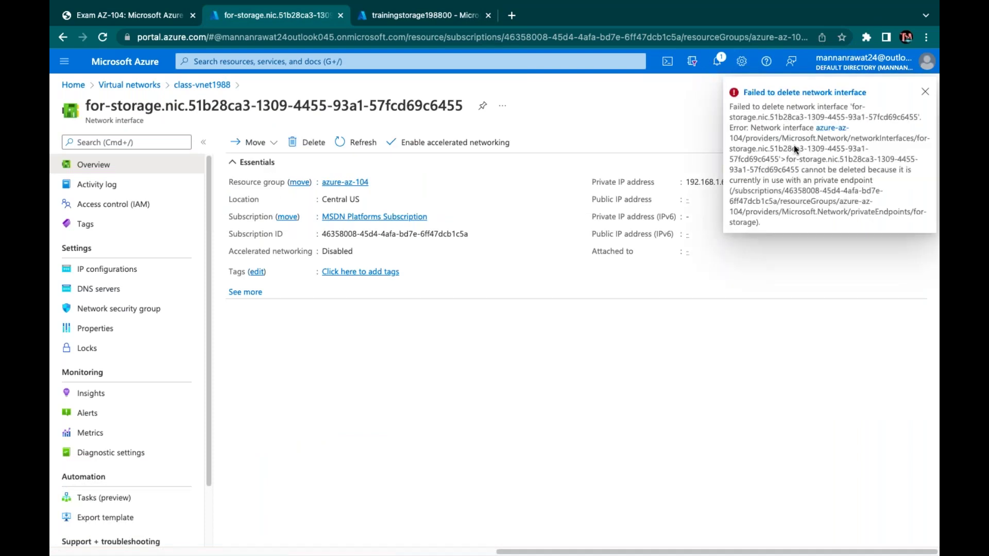
click(926, 93)
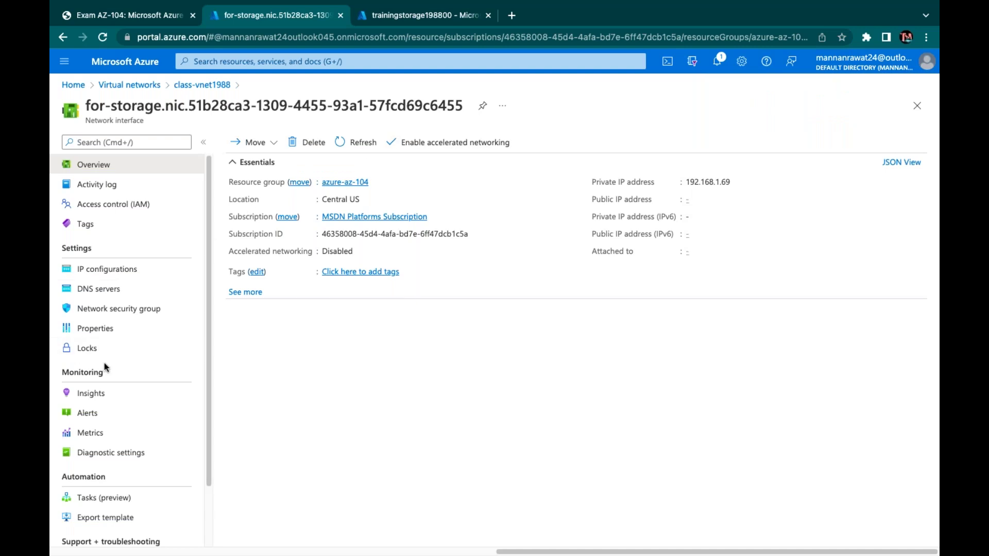
- Check the for-storage network interface and the class-vnet1988 virtual network for resource locks
click(98, 350)
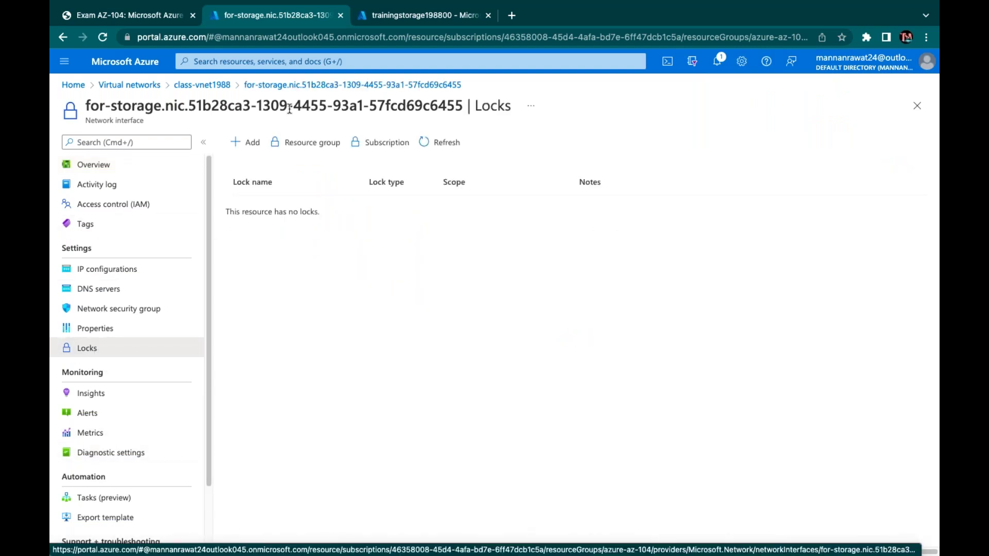
click(293, 85)
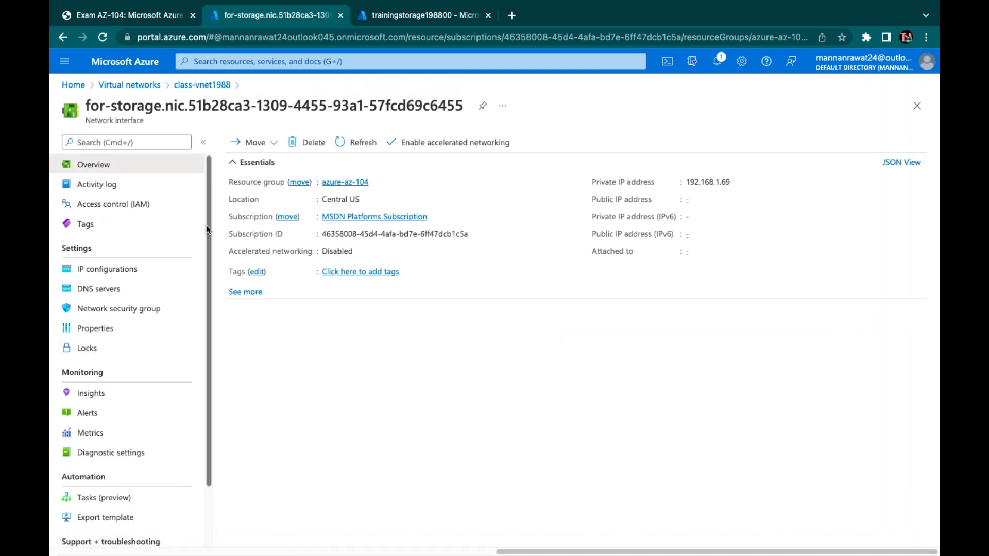
click(201, 86)
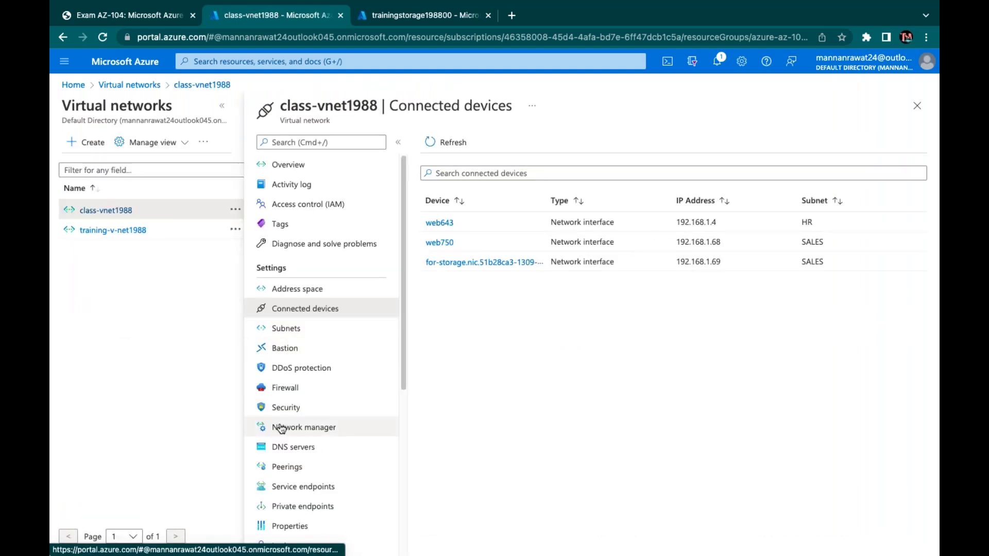
scroll(282, 429, down, 2)
click(282, 442)
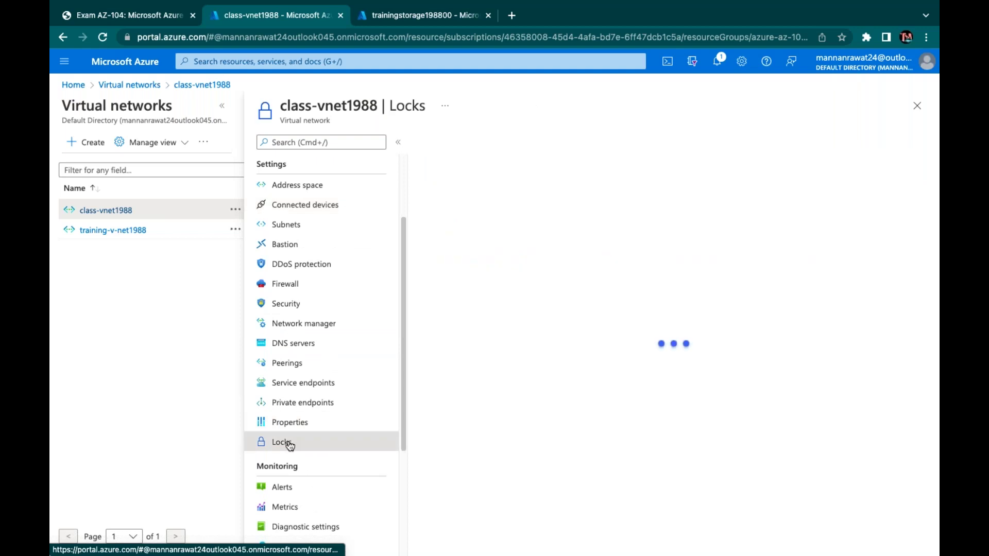
scroll(314, 248, up, 2)
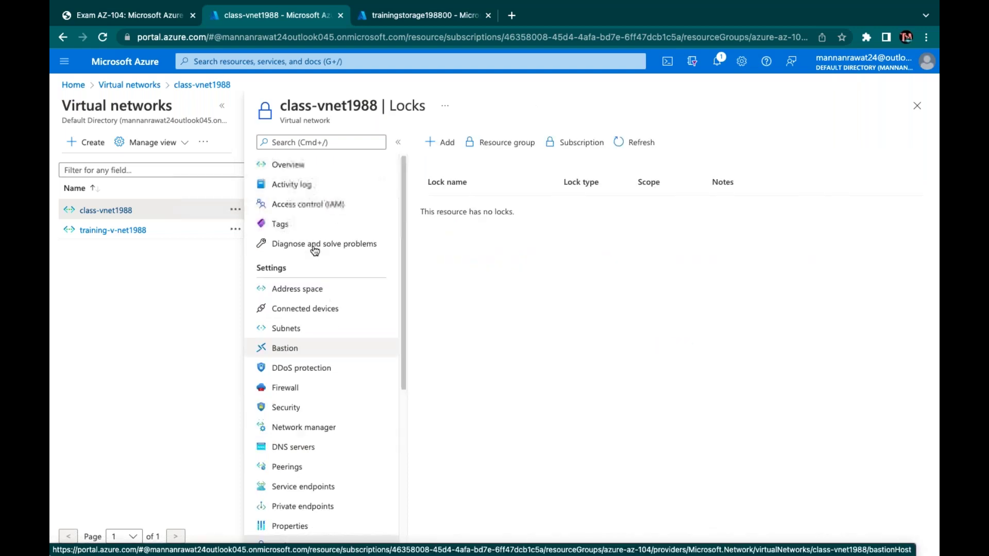
- Set the SALES subnet's network security group to None in class-vnet1988, save the subnet, and dismiss the notification
click(293, 330)
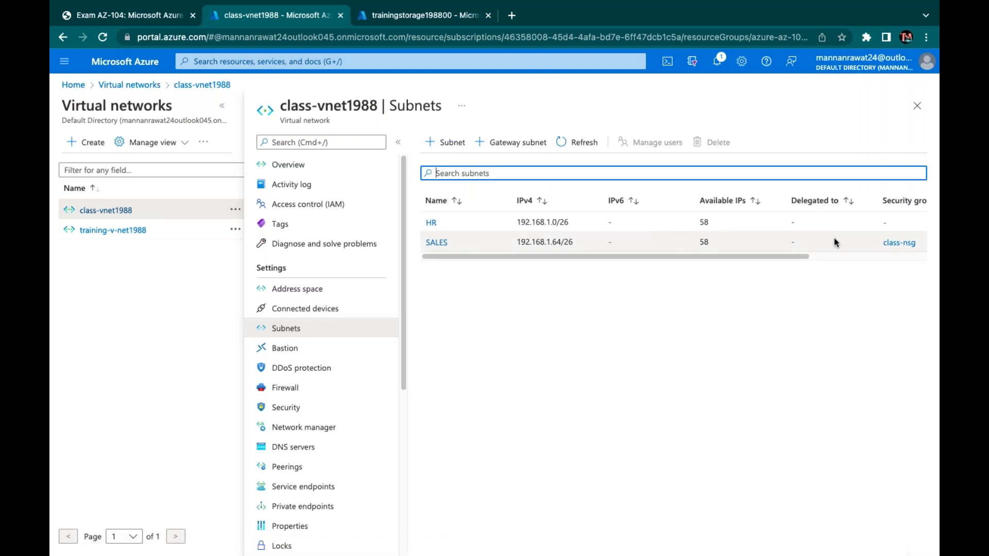
scroll(671, 246, right, 5)
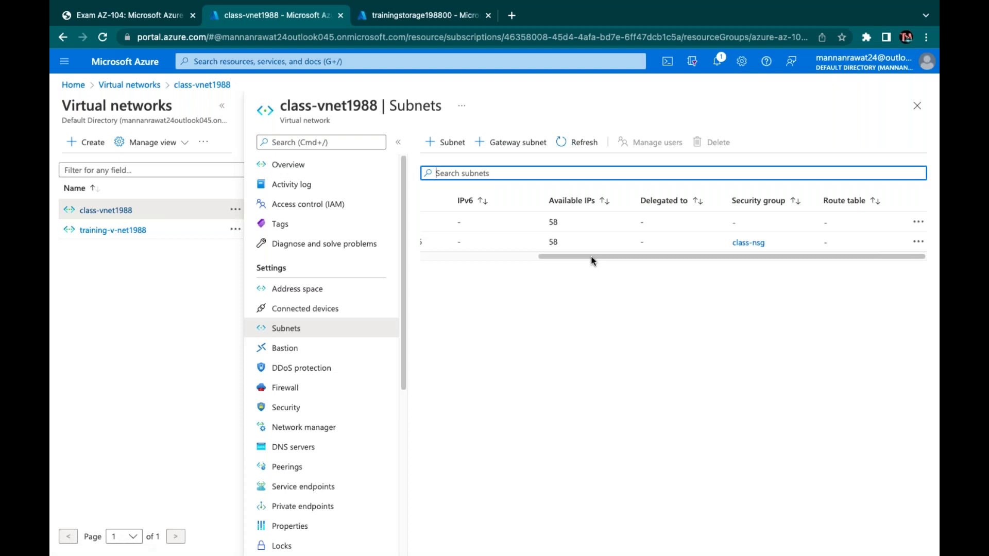
scroll(566, 241, left, 5)
click(434, 243)
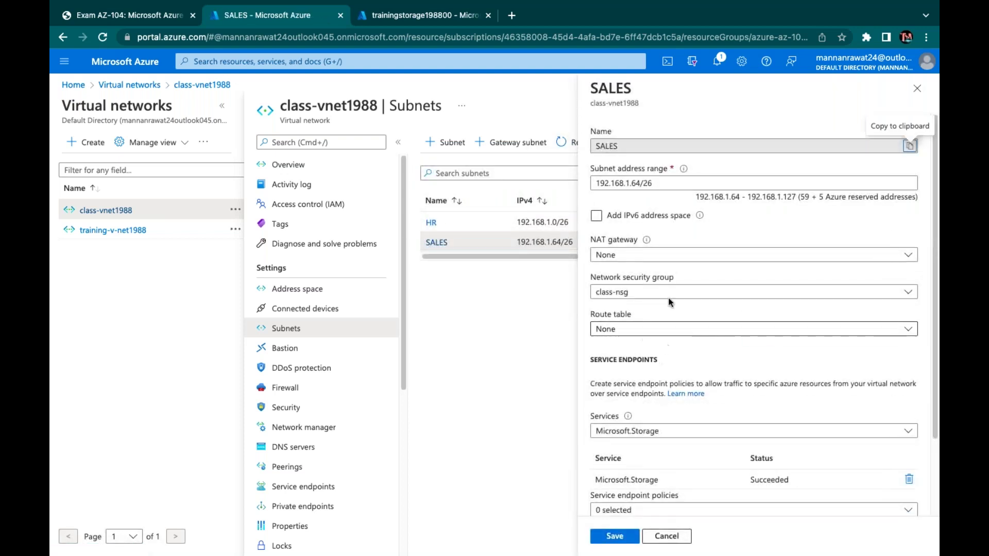
click(669, 294)
click(611, 307)
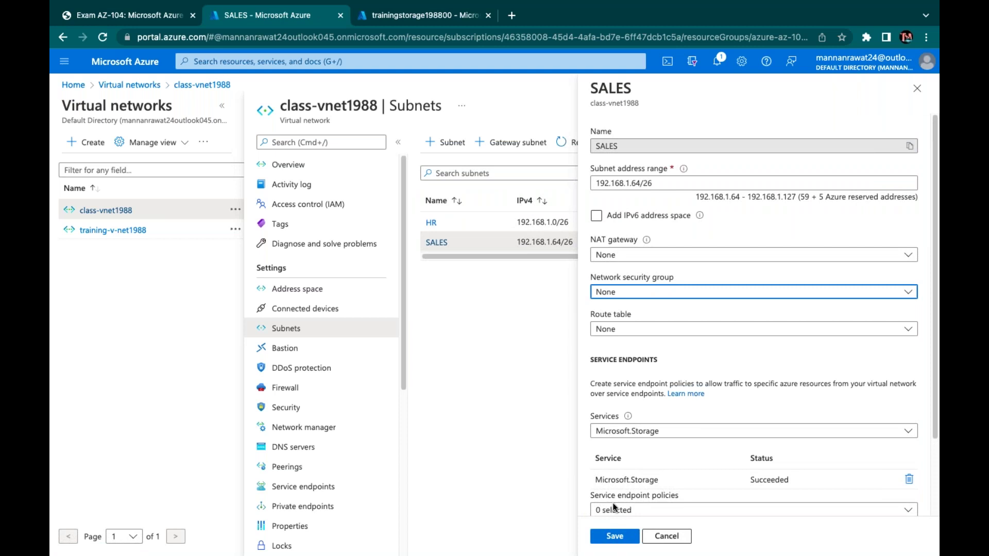
click(614, 536)
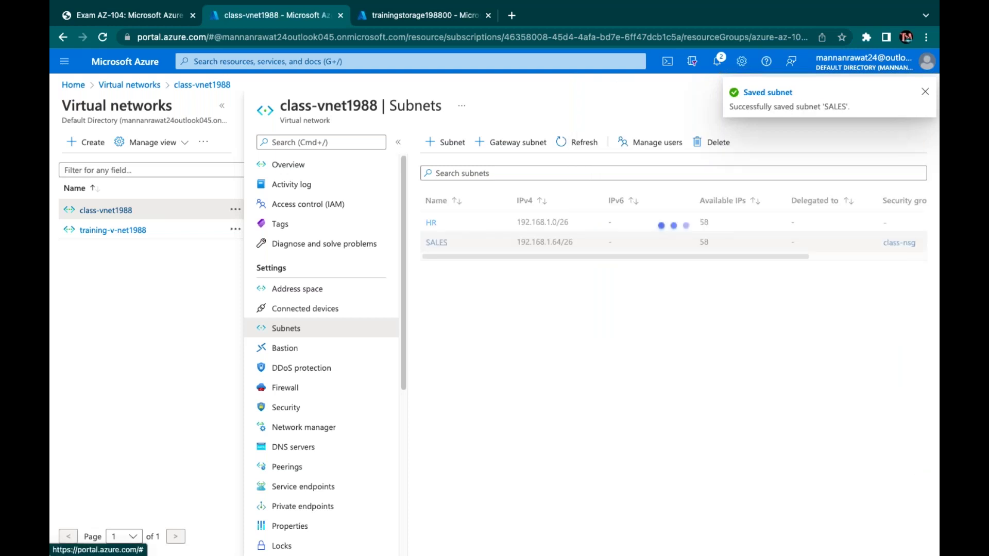
click(925, 92)
- Try to delete the SALES subnet from class-vnet1988 and dismiss the notification
scroll(755, 244, right, 1)
scroll(755, 247, right, 3)
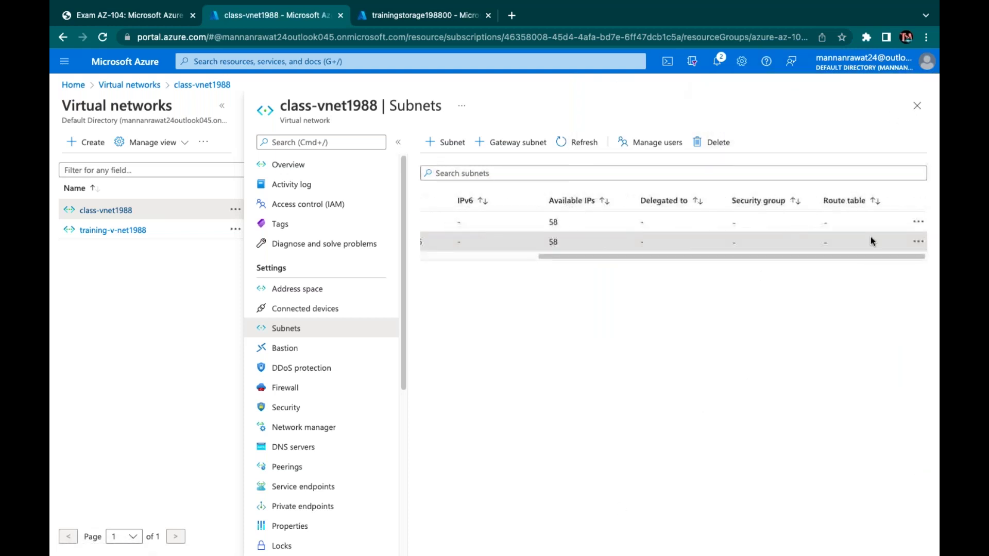
click(919, 242)
click(830, 292)
click(757, 315)
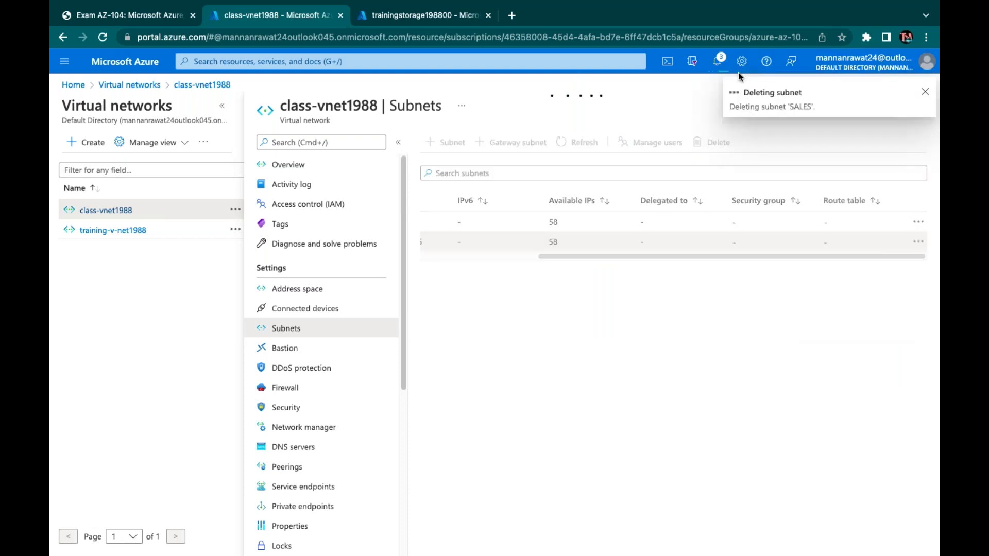
click(926, 93)
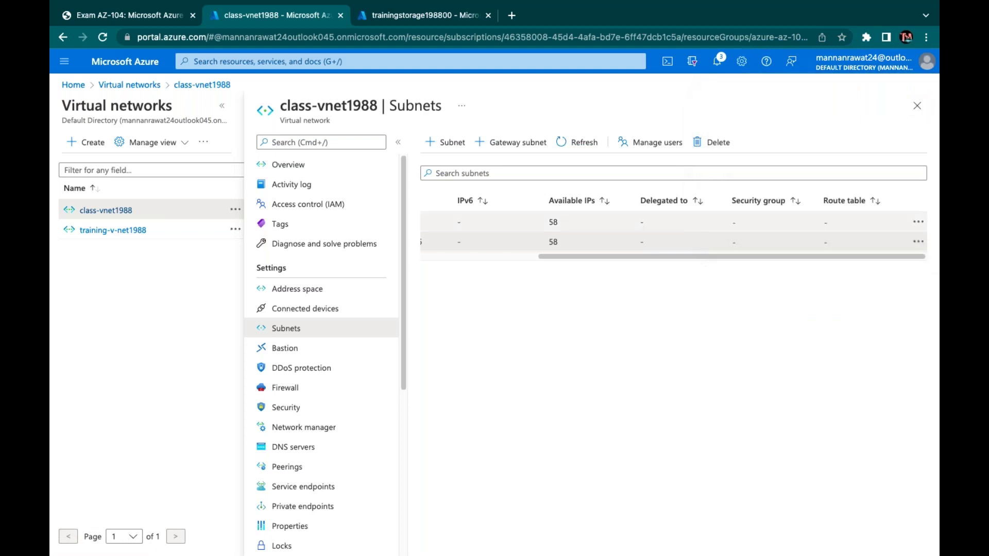
scroll(453, 243, left, 5)
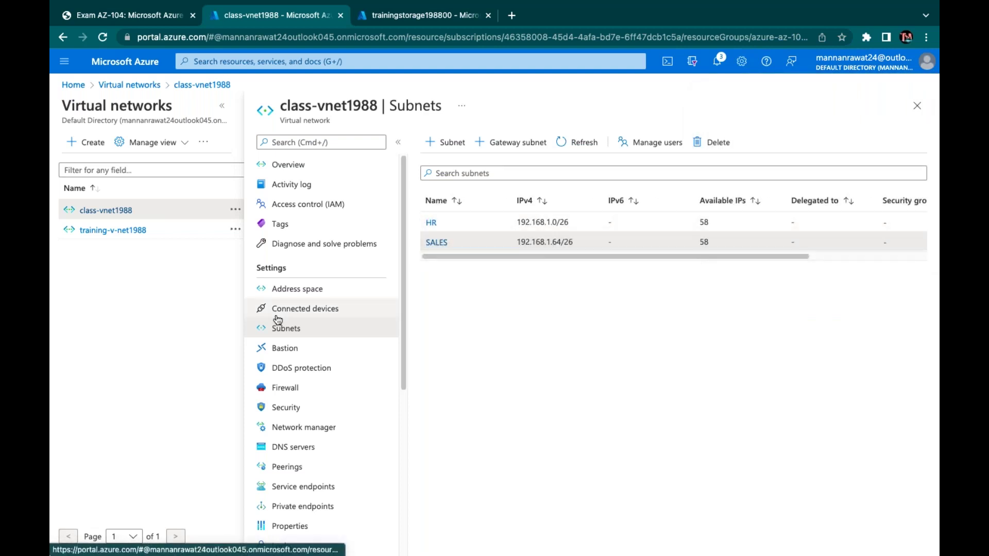
- Check the SALES subnet's settings, and try to delete the for-storage network interface found among class-vnet1988's connected devices
click(437, 242)
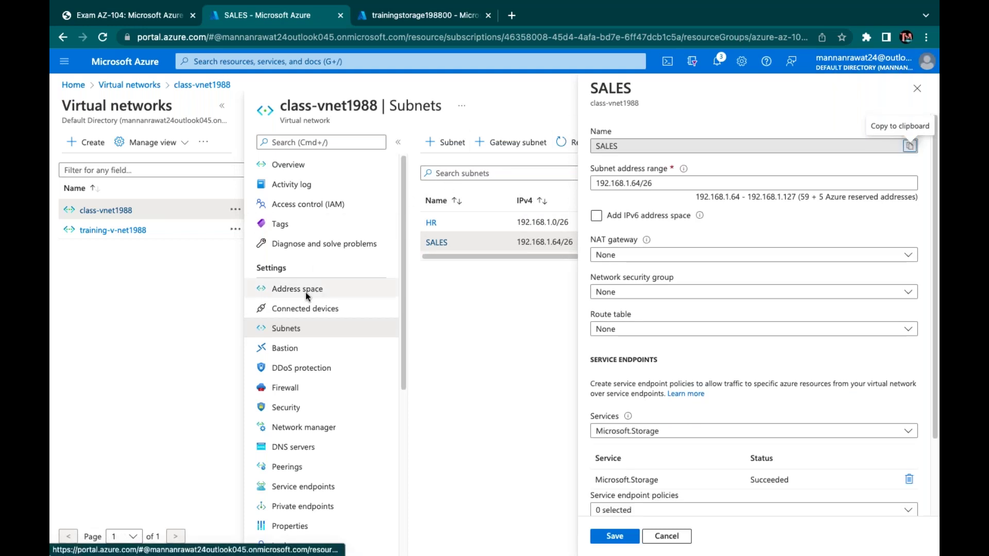
click(305, 309)
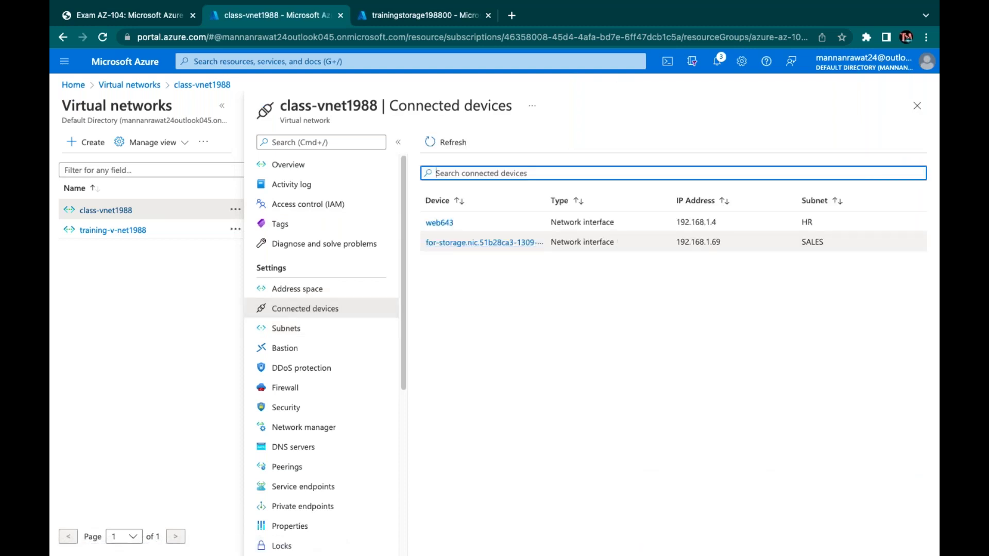
click(519, 243)
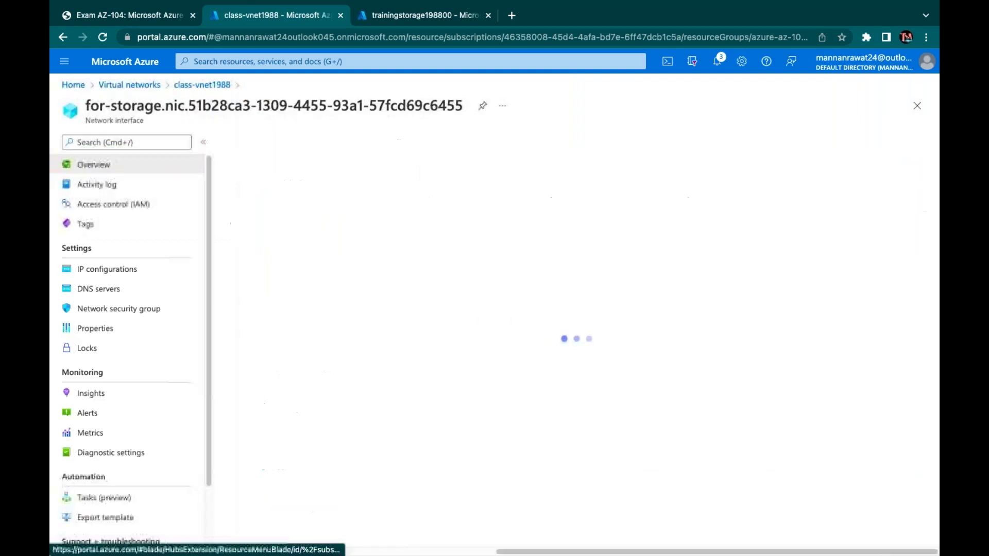
click(314, 148)
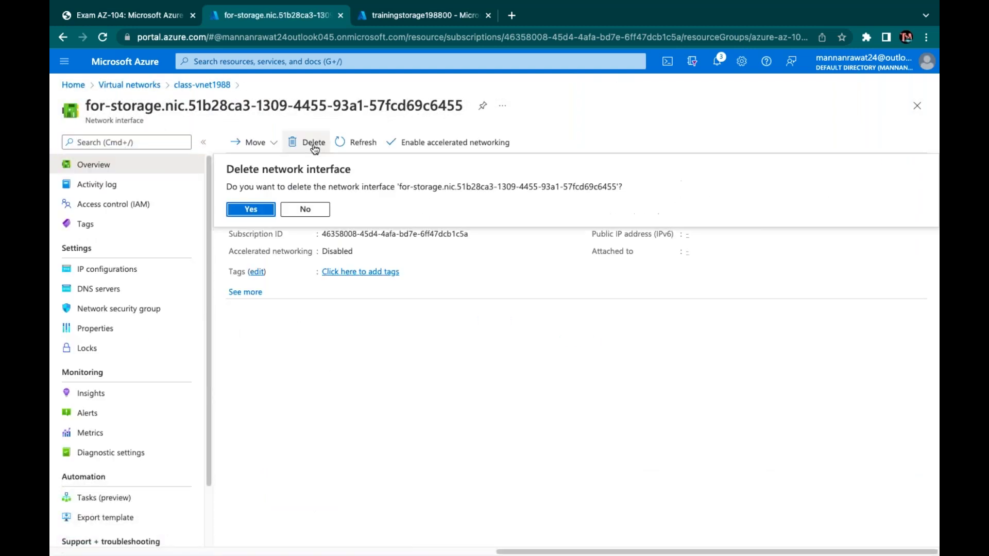
click(254, 214)
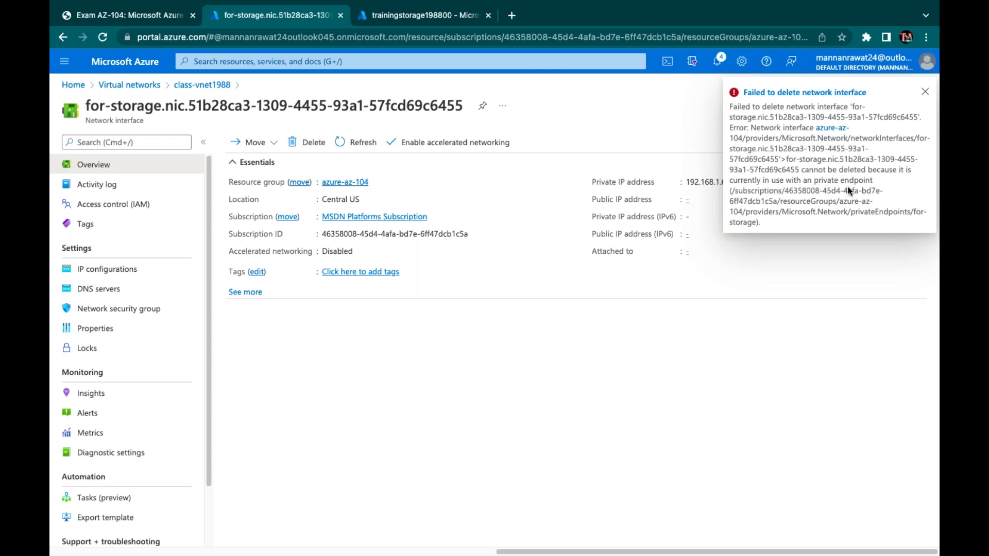
- Reload the for-storage network interface page, retry deleting the interface, and dismiss the notification
click(406, 39)
key(Return)
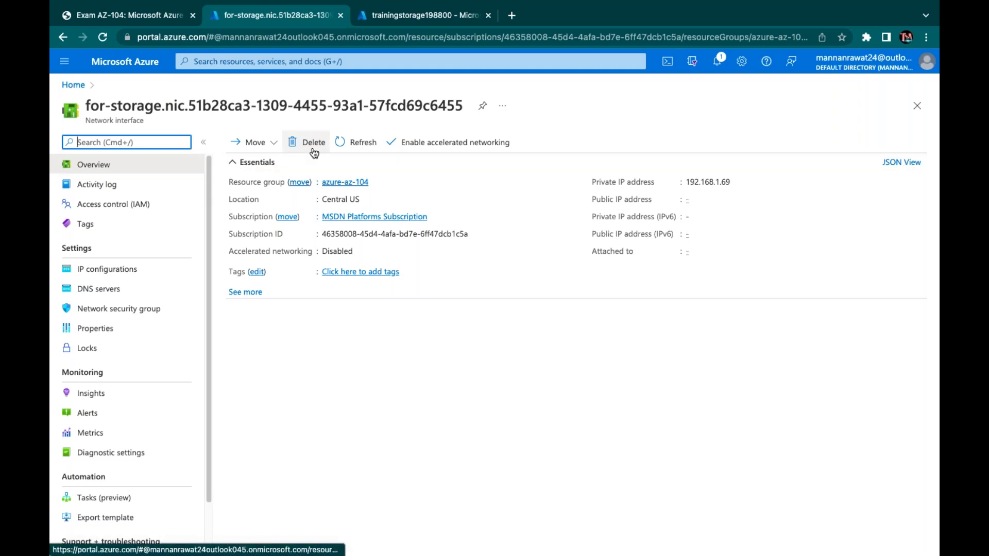
click(295, 144)
click(252, 210)
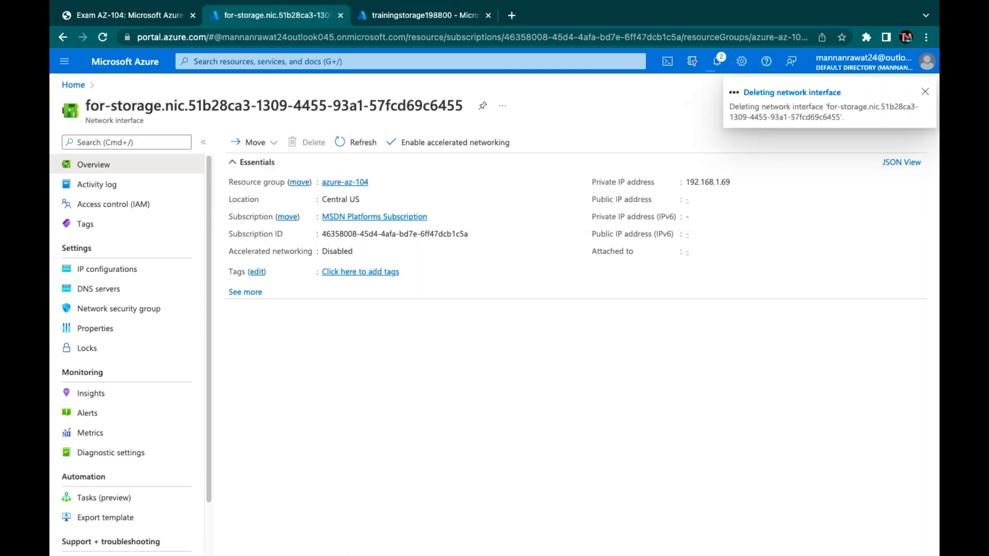
click(925, 89)
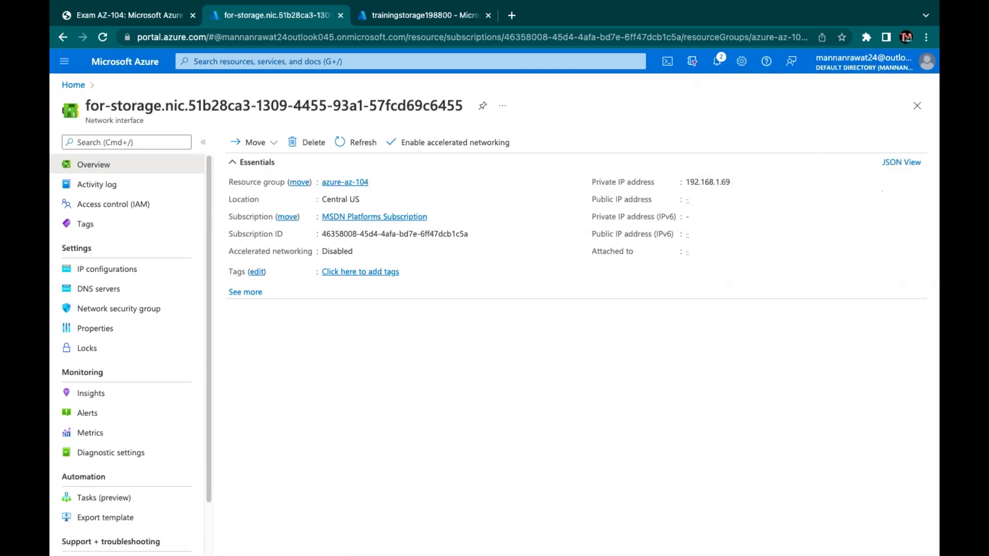
- In the storage account browser tab, delete trainingstorage198800 from the storage accounts list, confirming with "yes", and review the notifications
click(431, 19)
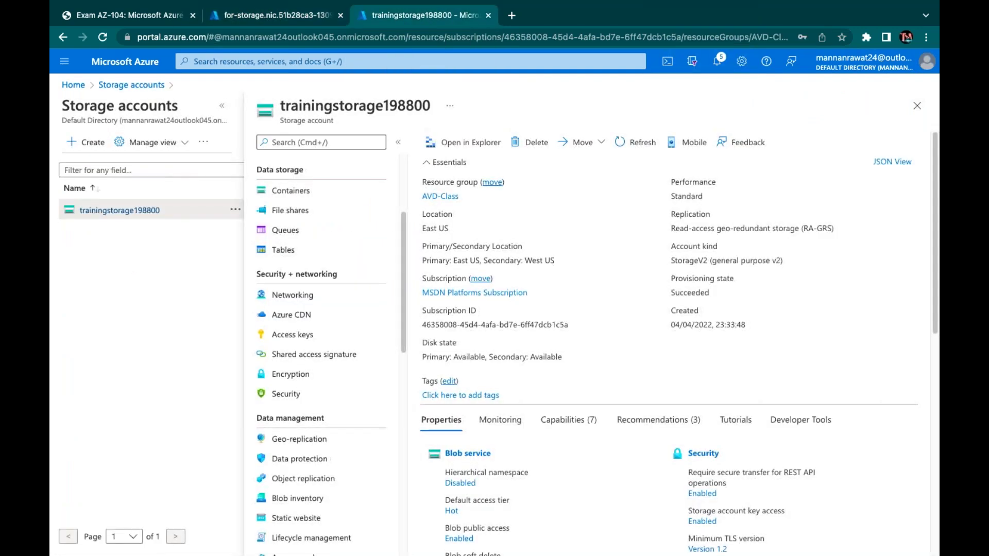
click(155, 85)
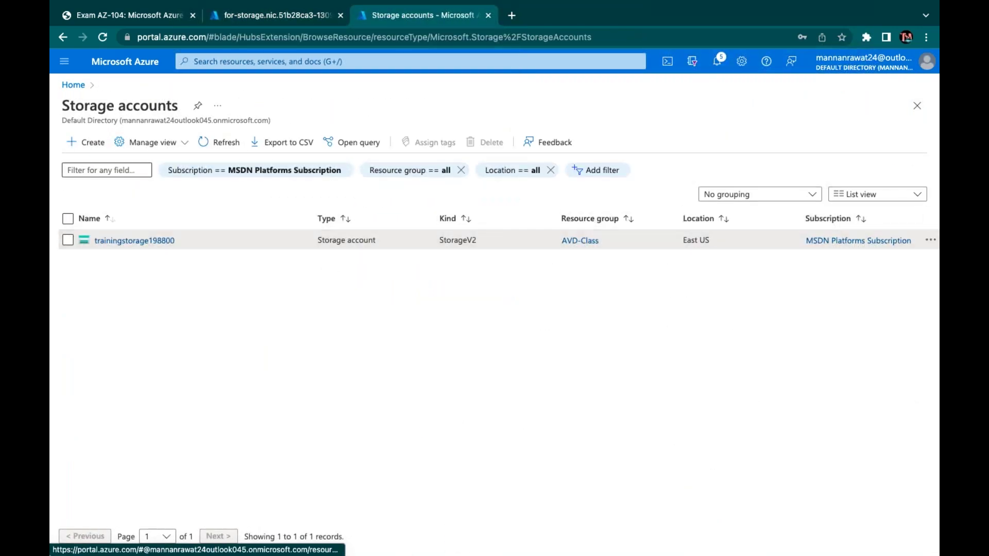
click(68, 240)
click(488, 141)
text(yes)
click(707, 537)
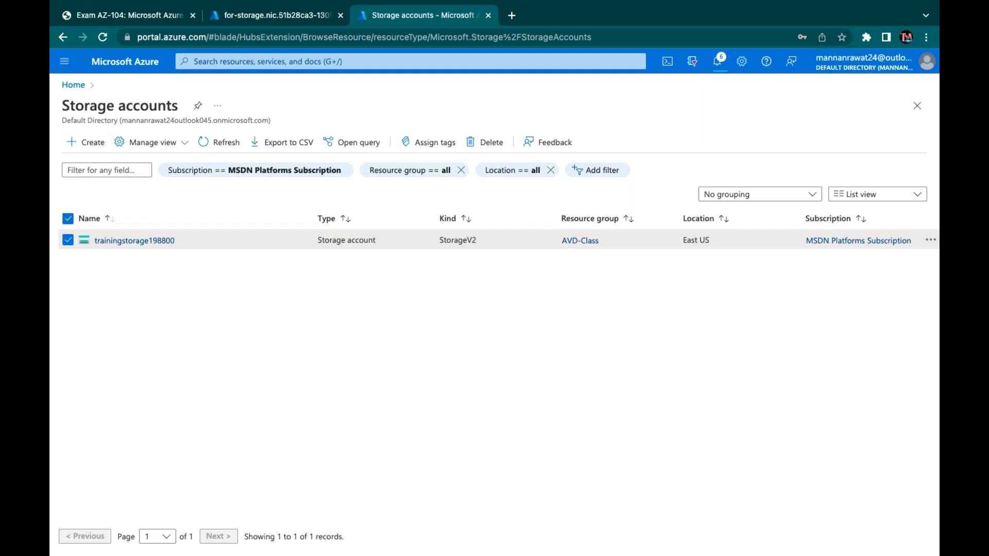
click(717, 64)
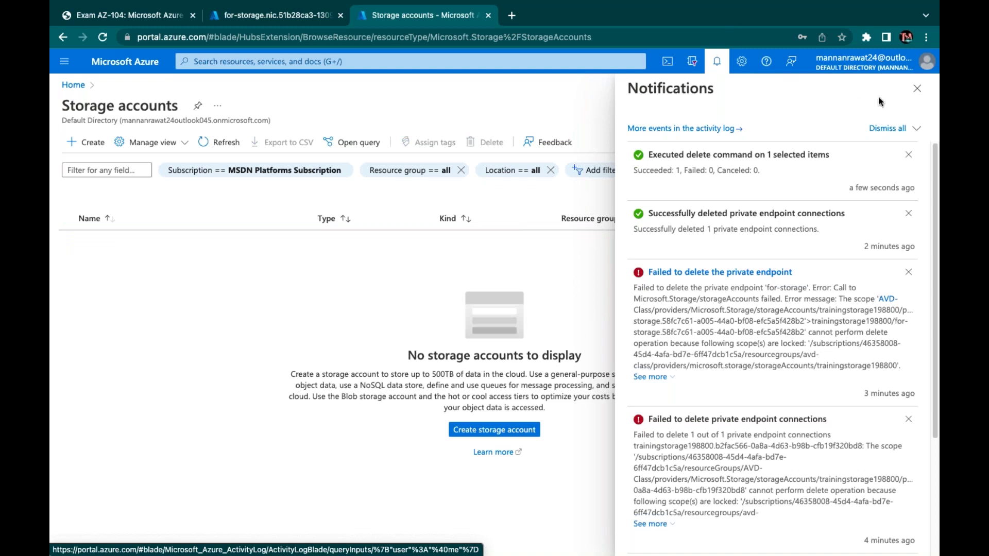
click(917, 89)
- Return to the for-storage network interface's browser tab, try deleting the interface again, and refresh its page
click(242, 22)
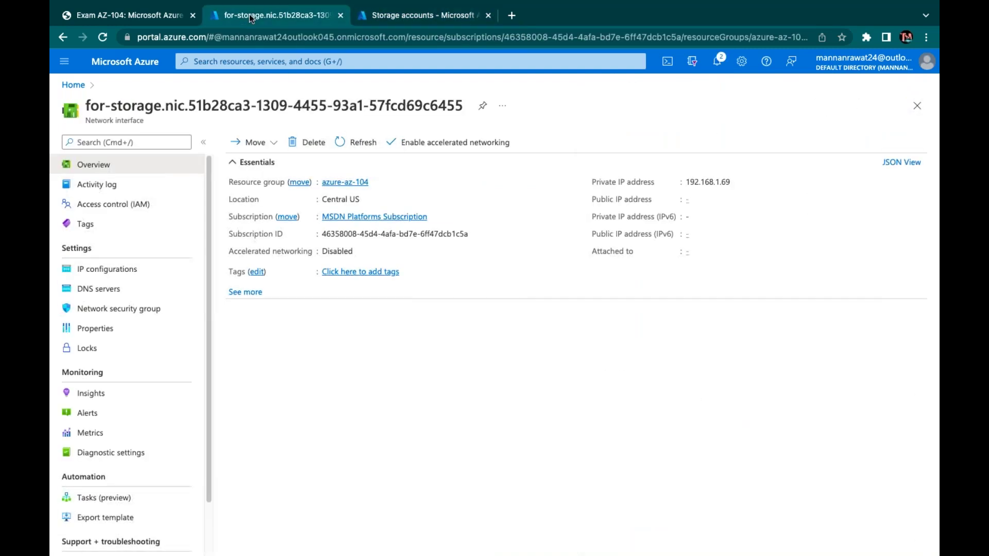
click(308, 142)
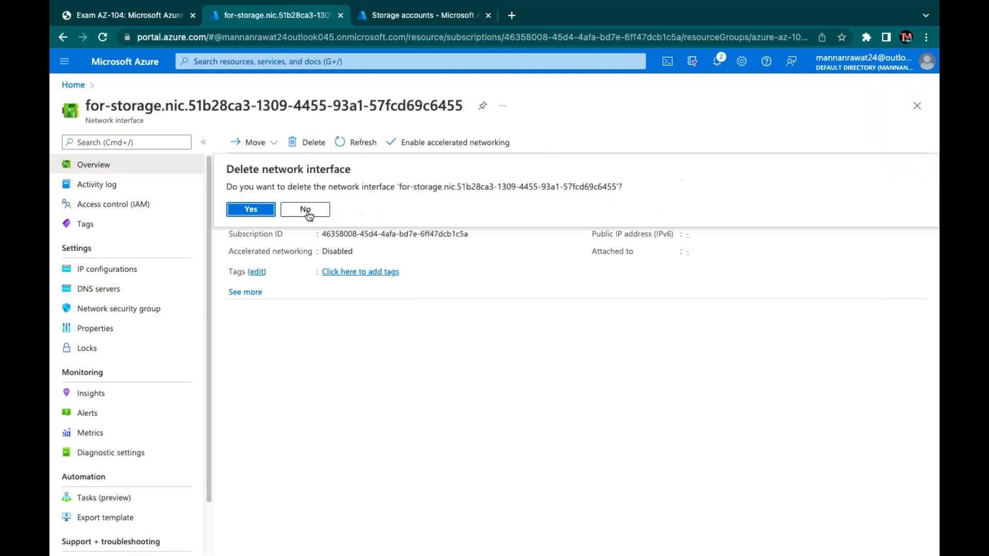
click(258, 212)
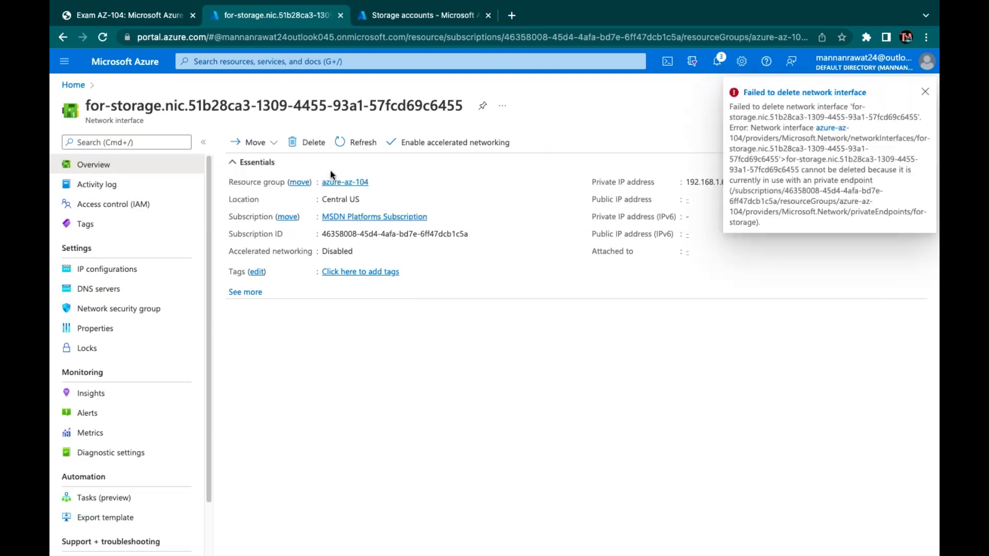
click(925, 92)
click(381, 37)
key(Return)
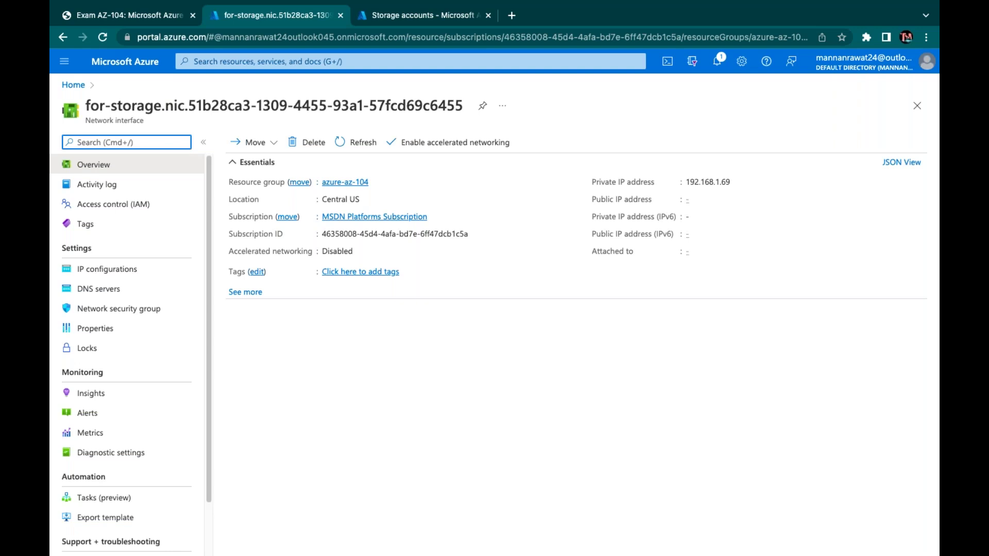
click(358, 137)
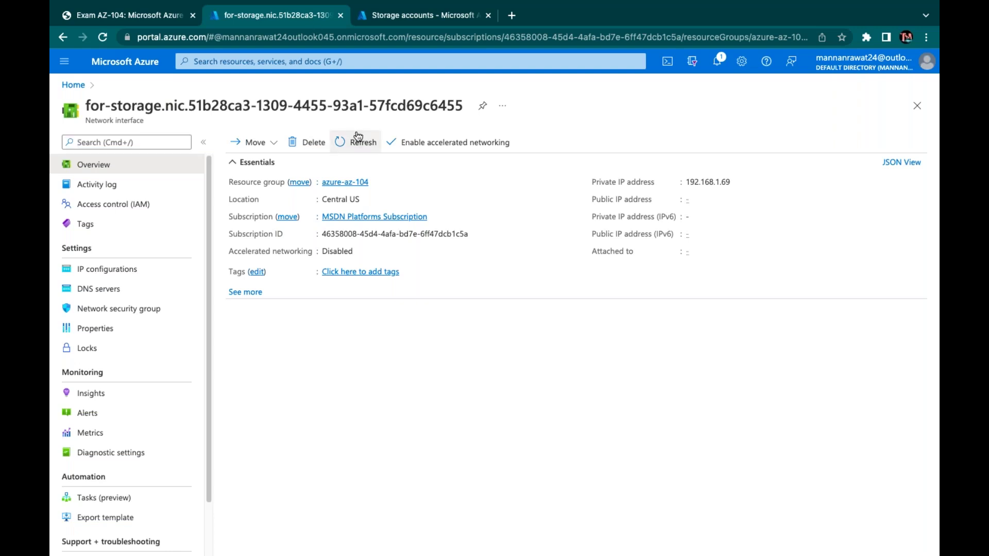
- Reopen the for-storage network interface from class-vnet1988's connected devices, try to delete it, and dismiss the notification
click(136, 64)
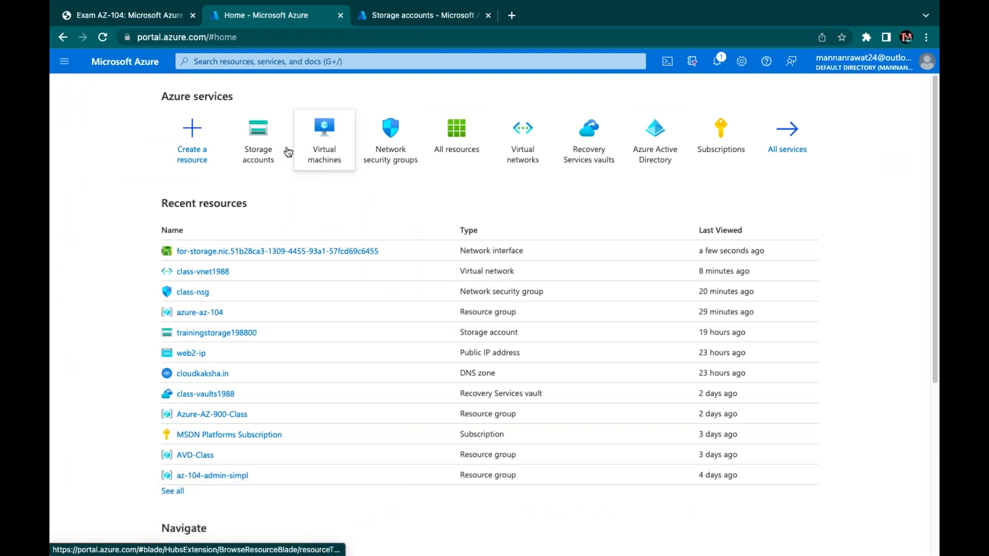
click(525, 153)
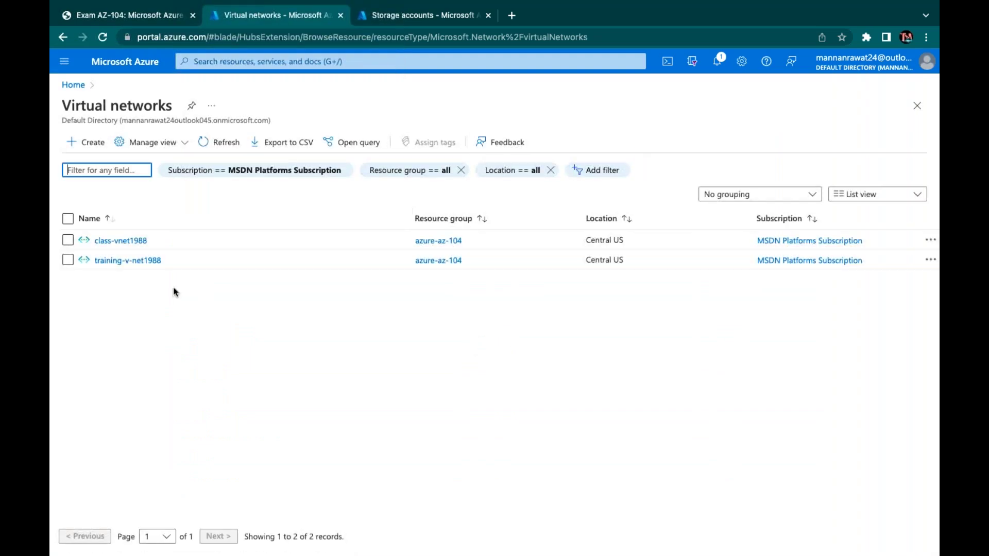
click(116, 241)
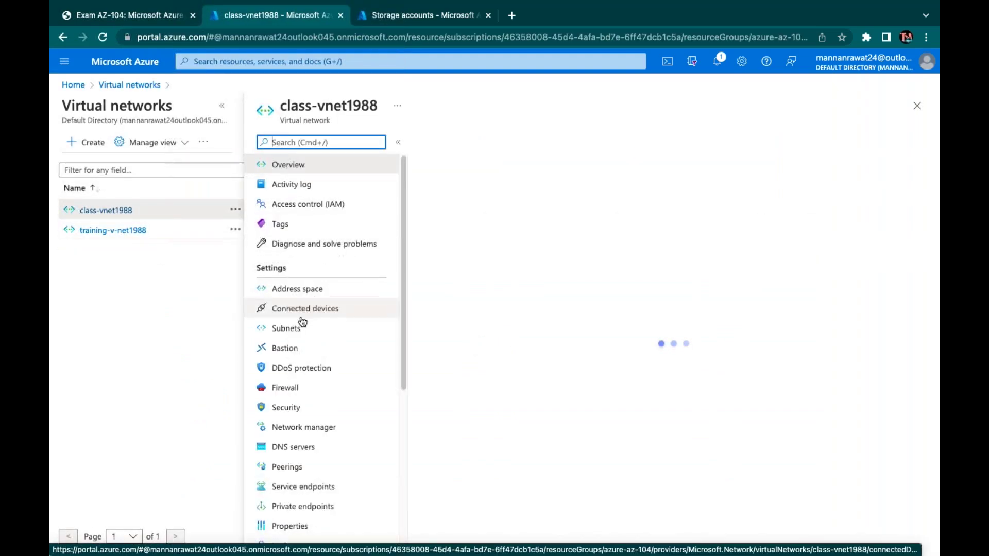
click(292, 330)
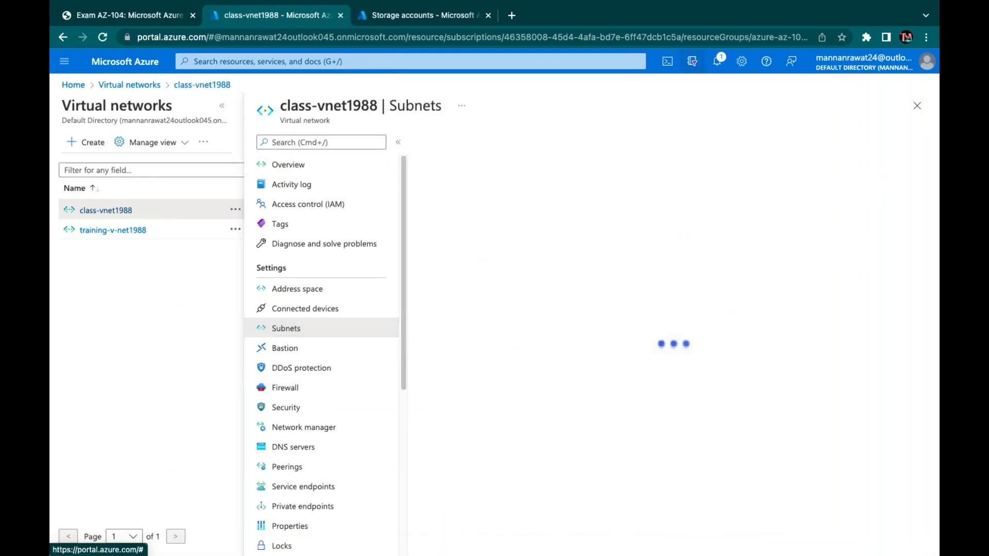
click(304, 311)
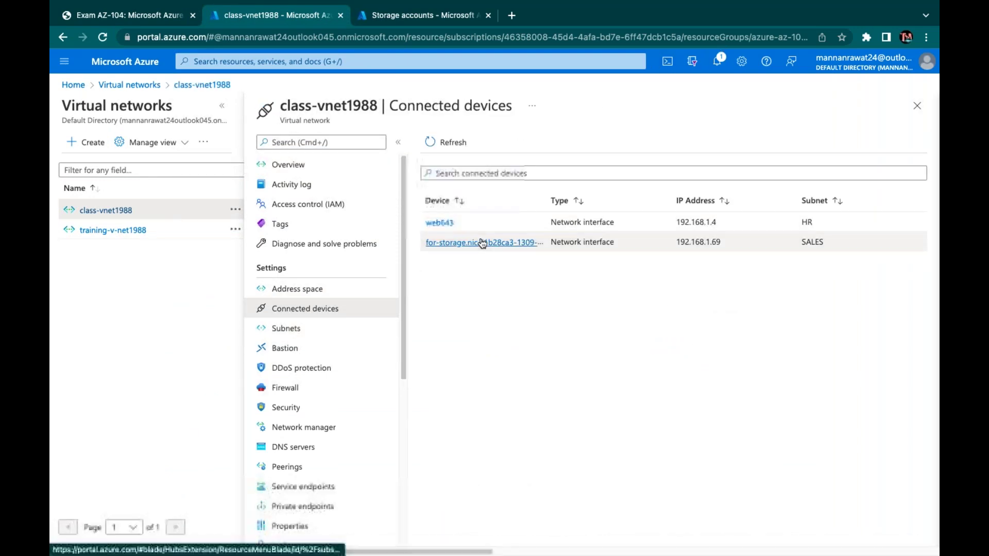
click(463, 303)
click(309, 142)
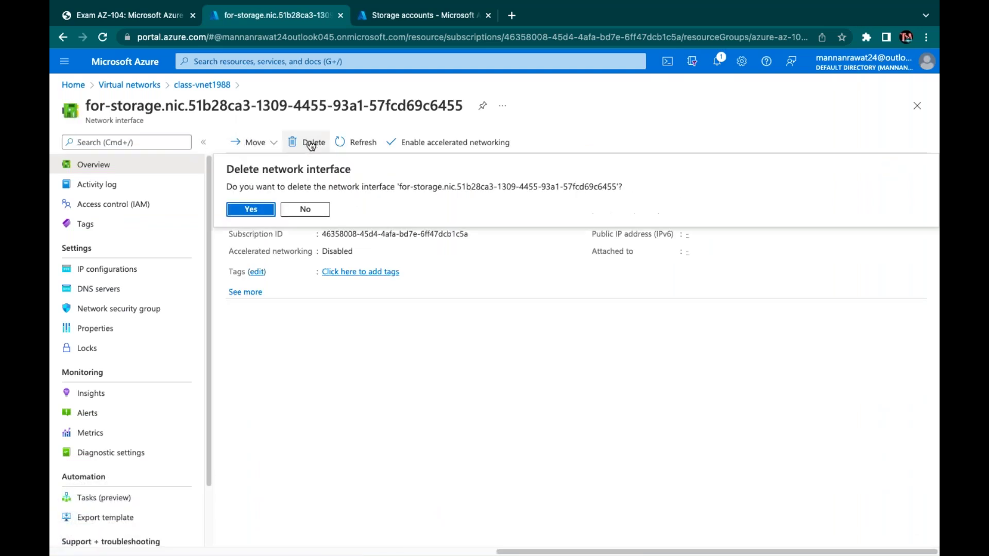
click(250, 210)
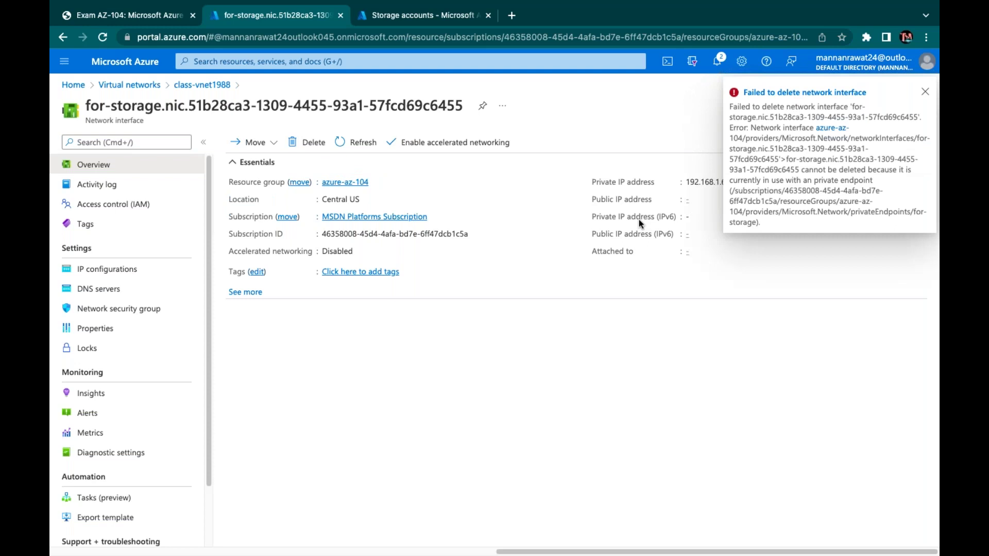
click(925, 91)
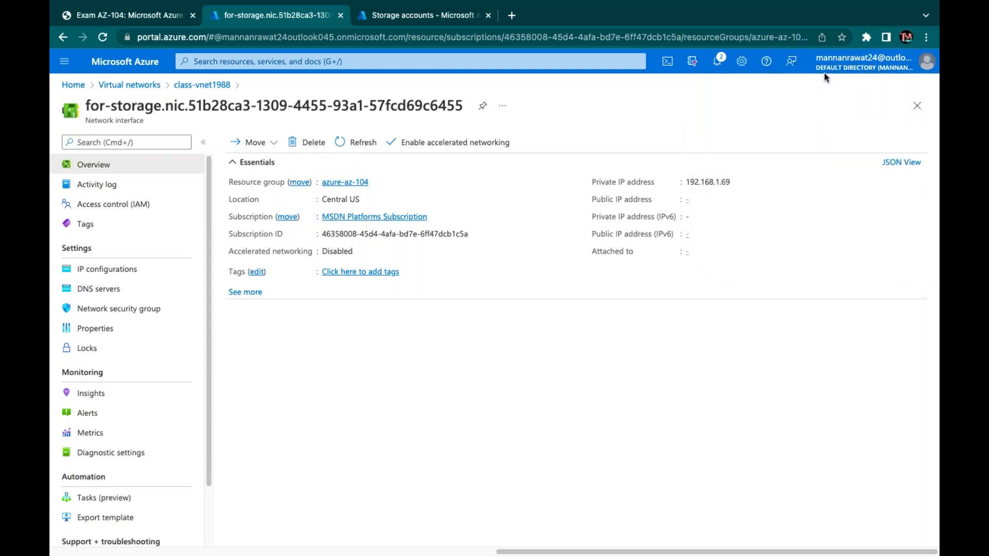
- Find the private endpoints list and delete the for-storage endpoint, confirming with "yes"
click(428, 63)
text(private e)
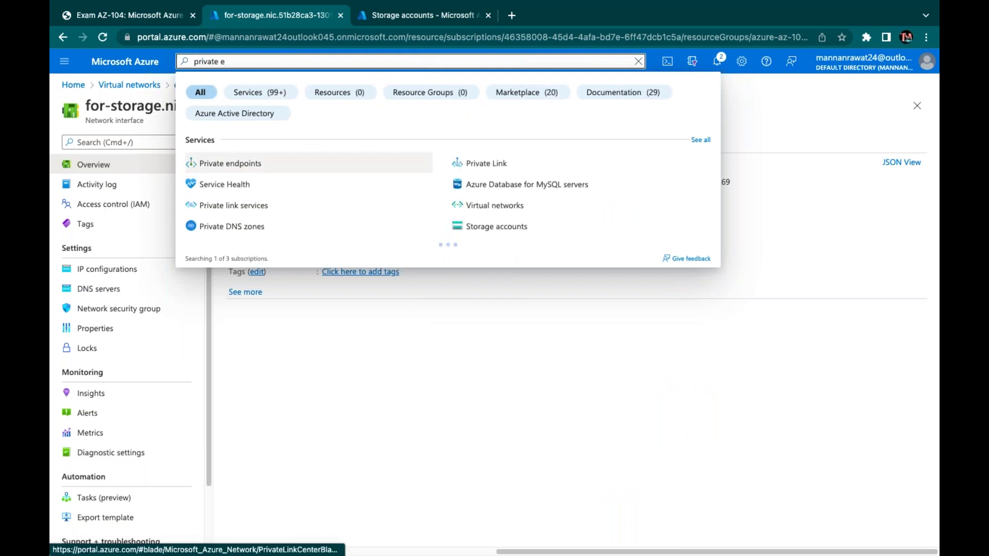
click(240, 166)
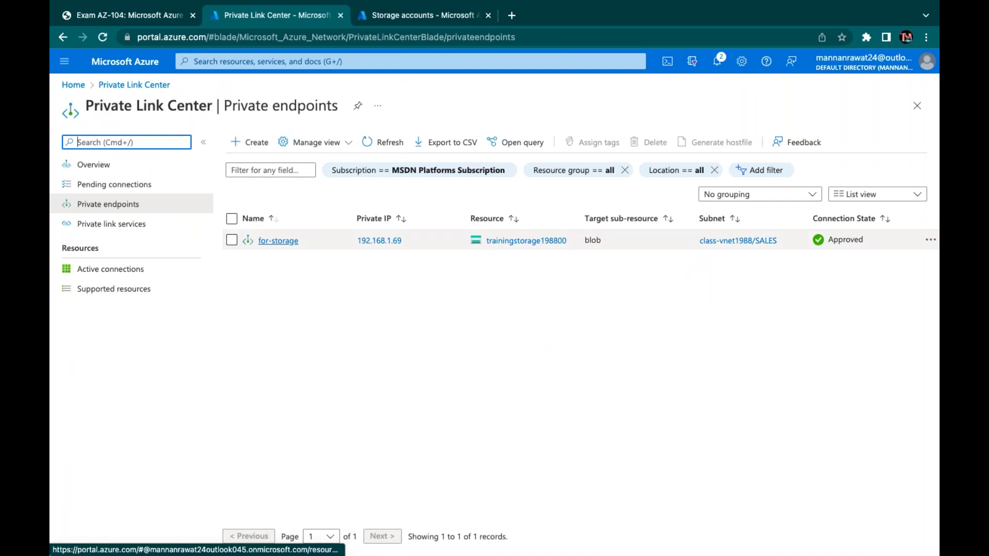
click(930, 240)
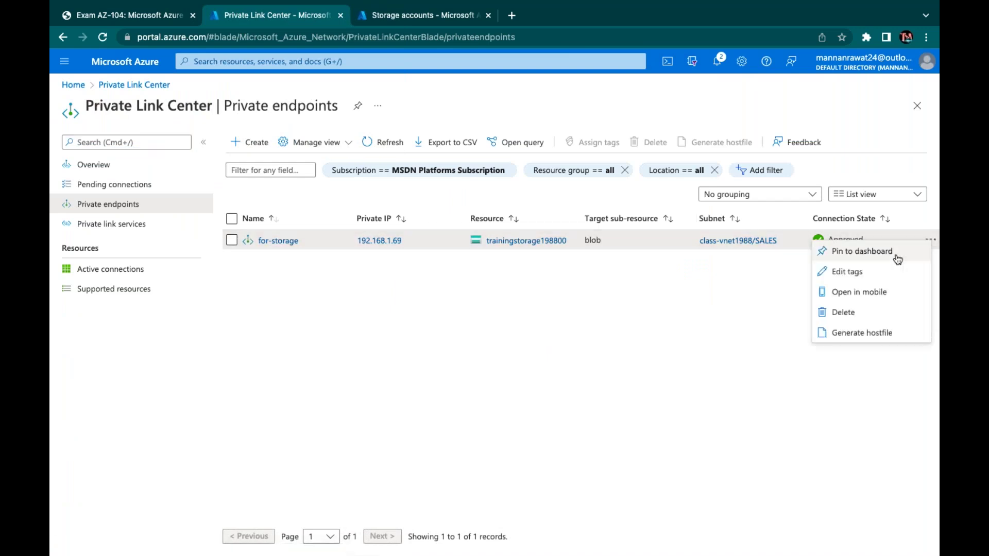
click(844, 311)
text(yes)
click(750, 536)
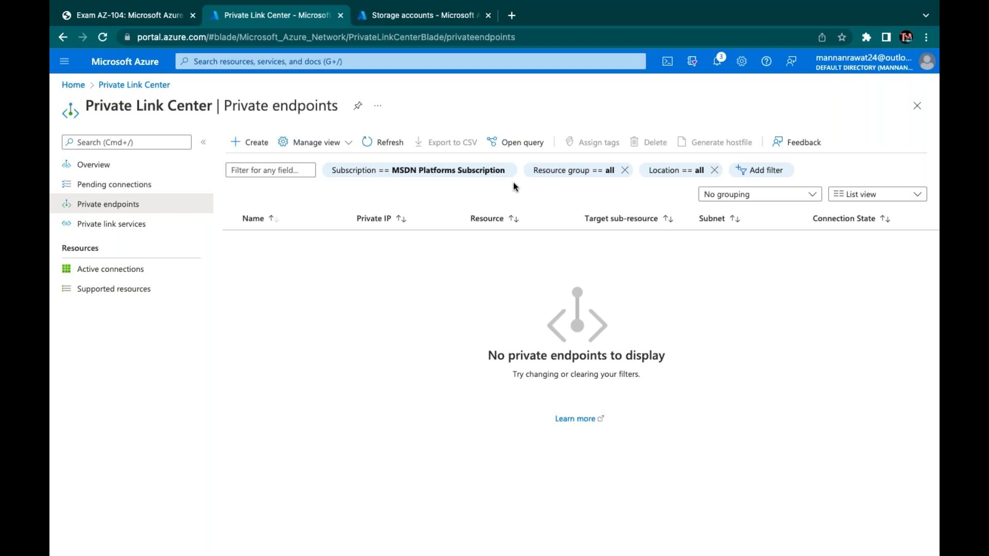
- Open the subnets of class-vnet1988 and review the SALES subnet's settings, closing them without changes
click(135, 84)
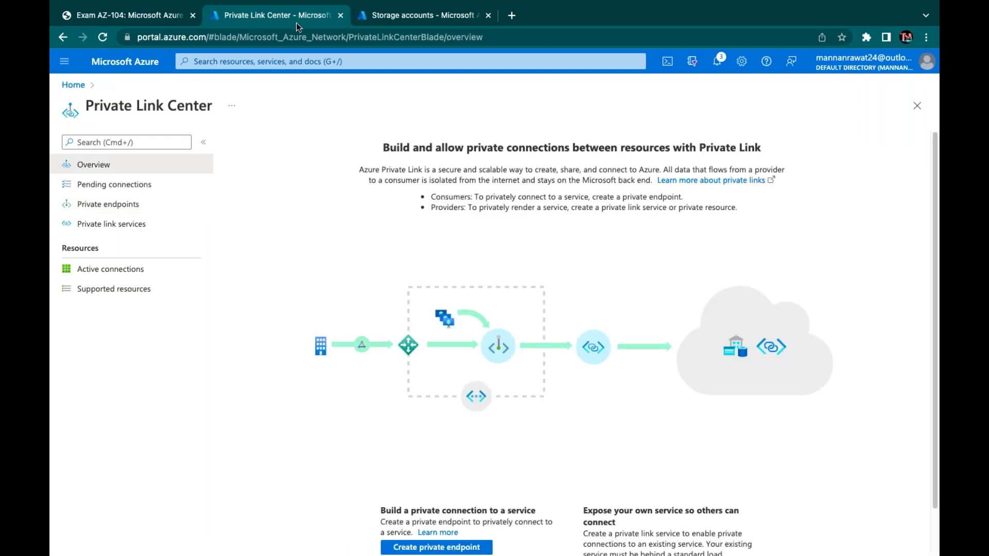
click(132, 62)
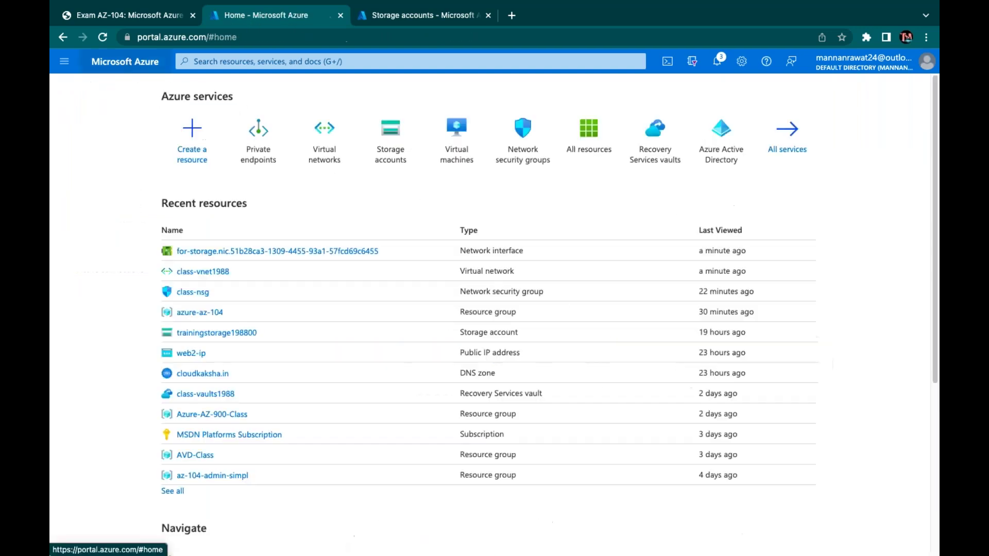
click(346, 154)
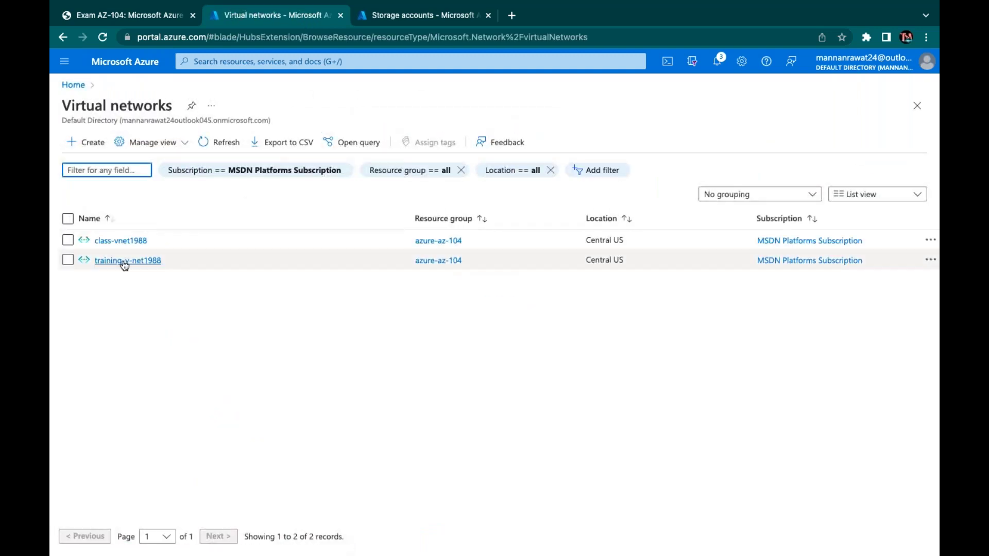
click(124, 241)
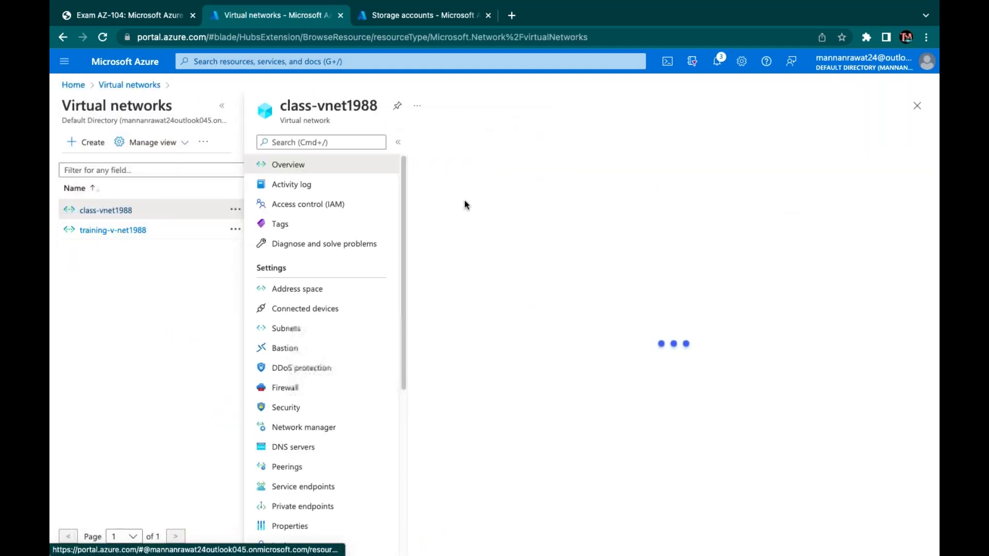
click(287, 328)
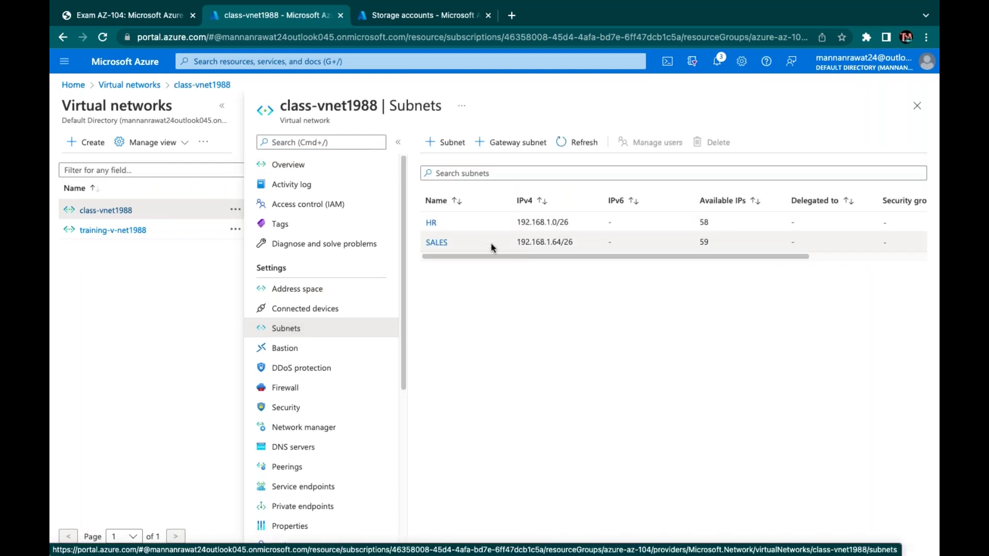
click(436, 242)
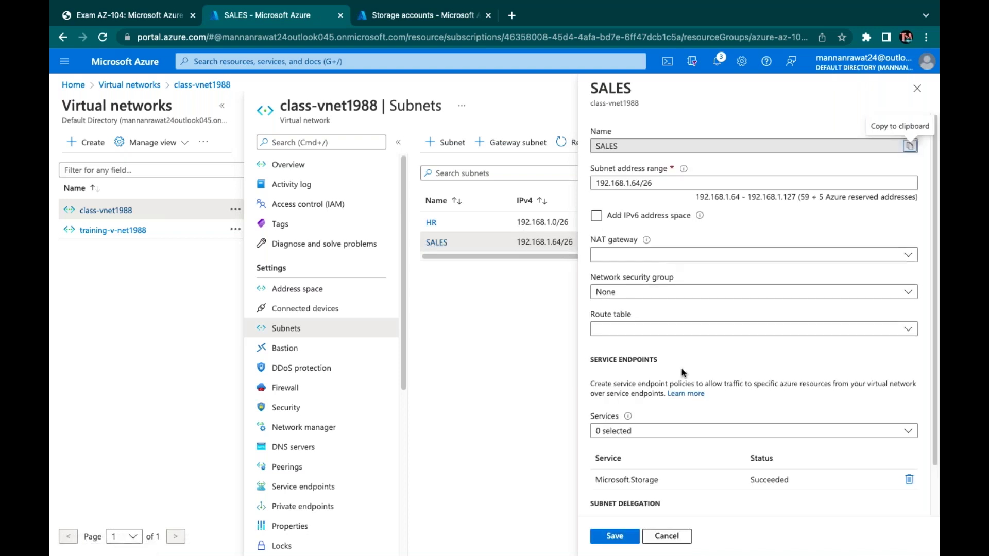
click(666, 535)
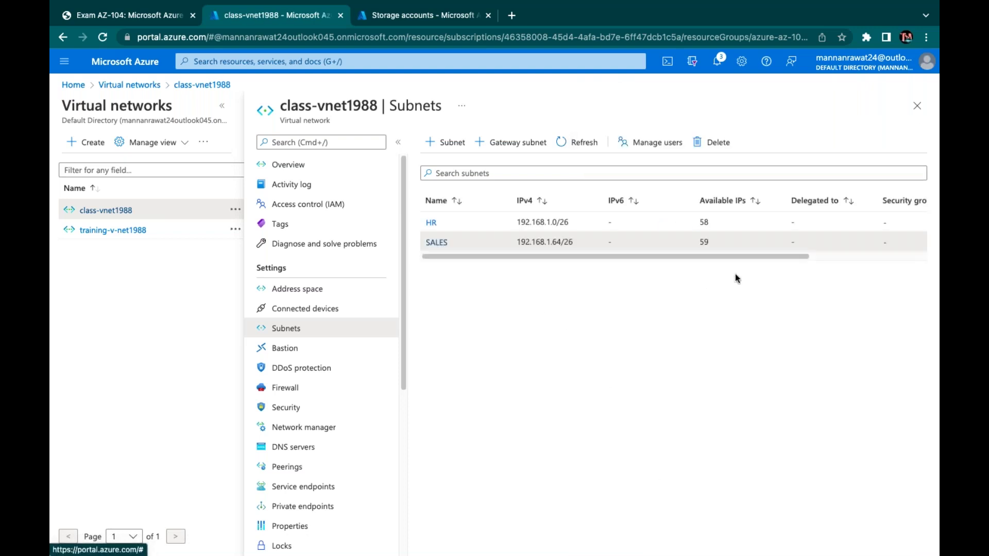
- Delete the SALES subnet from class-vnet1988, confirm the deletion, and dismiss the notification
scroll(824, 242, right, 5)
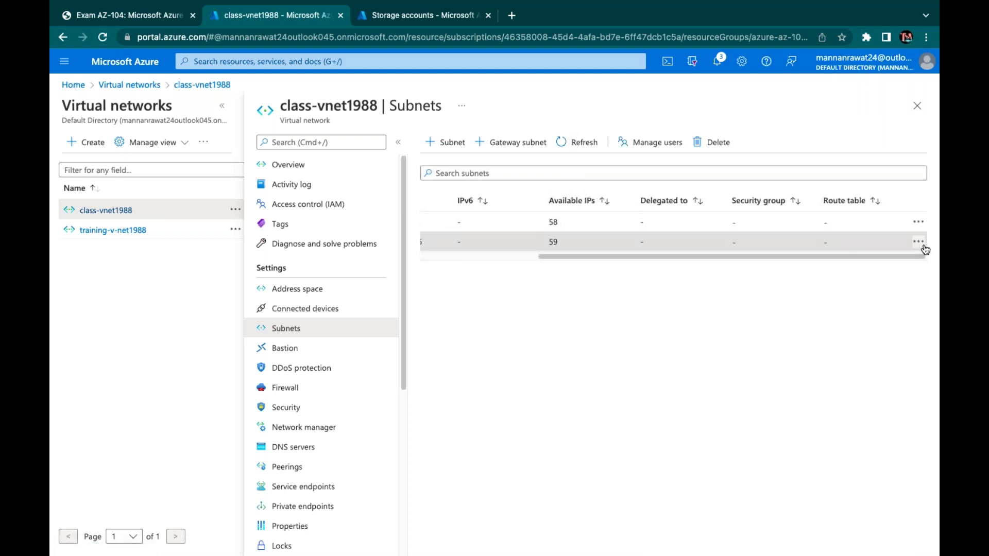
click(918, 242)
click(831, 294)
click(770, 310)
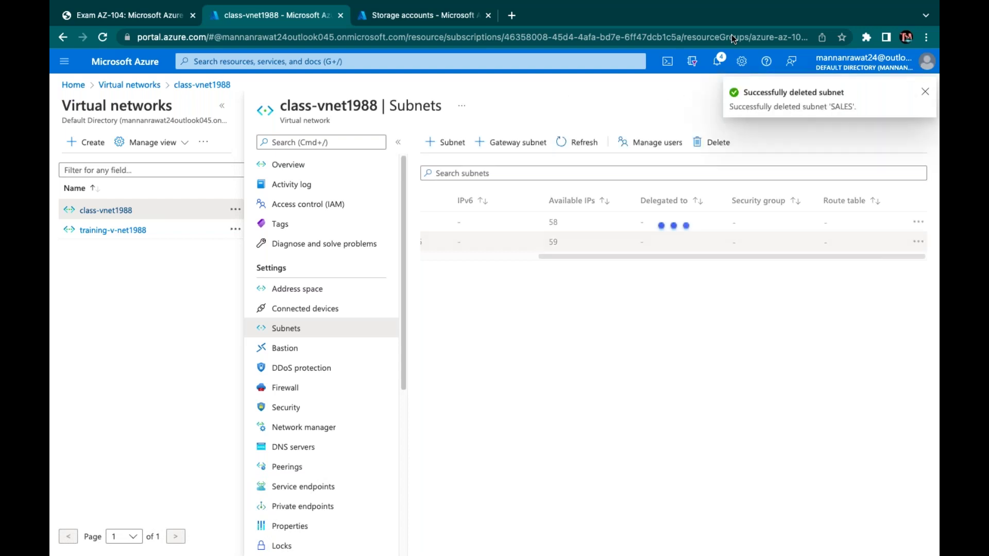
click(925, 92)
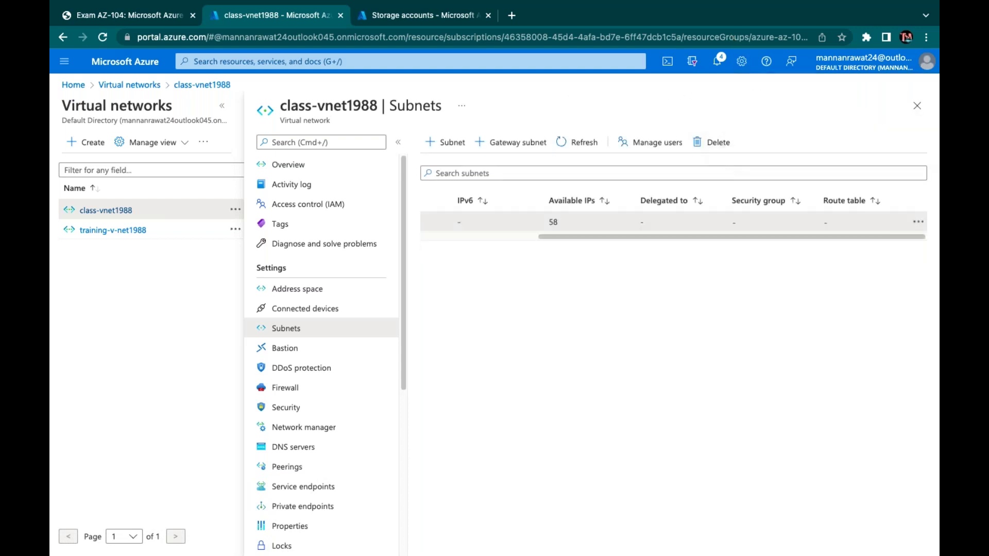
scroll(600, 221, left, 5)
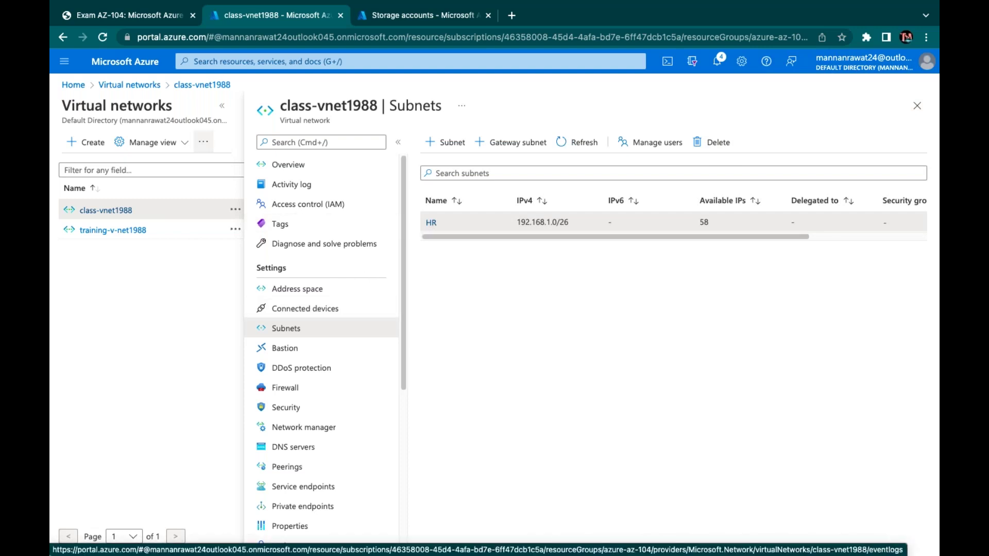
- In the storage accounts browser tab, open the web virtual machine's Bastion connection page and deploy Bastion with the default settings
click(400, 15)
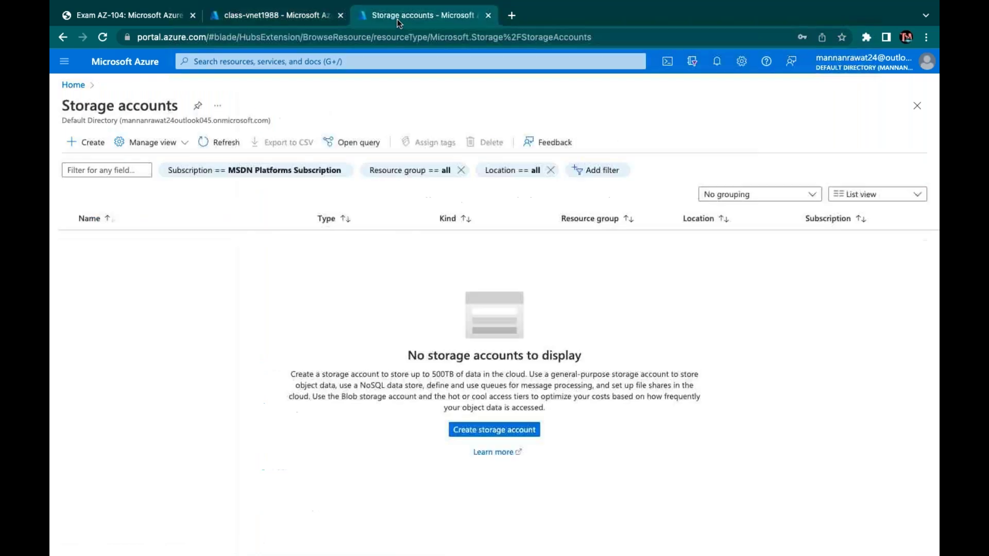
click(140, 62)
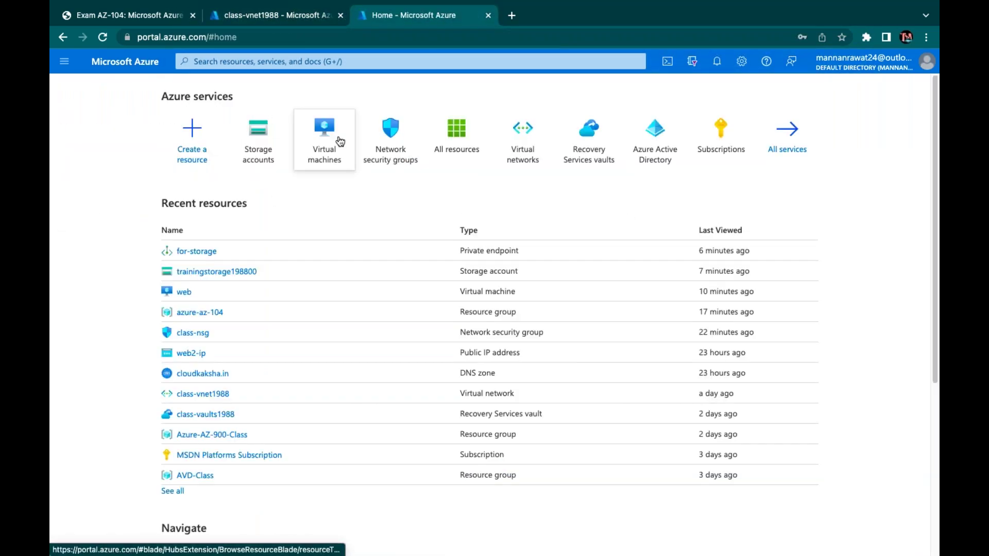
click(339, 141)
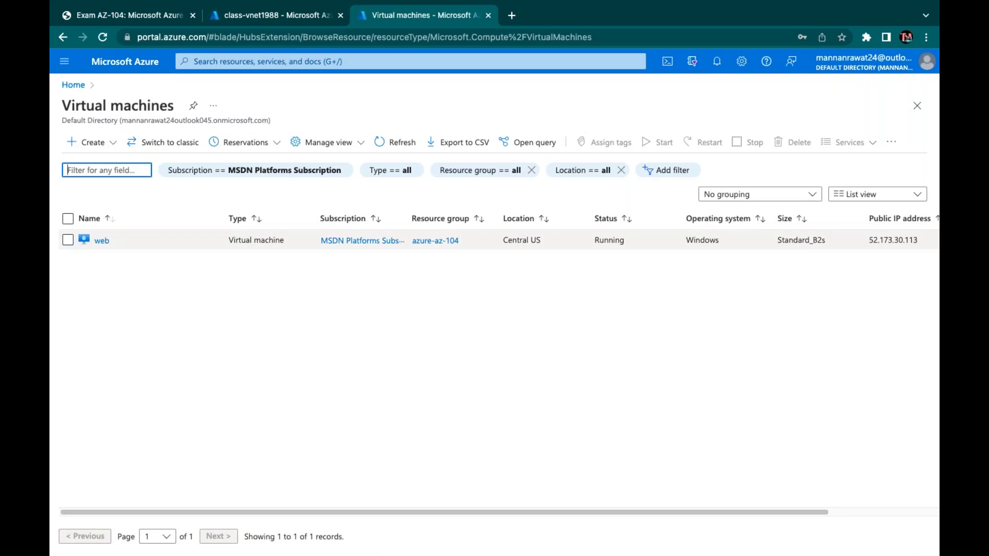
click(100, 241)
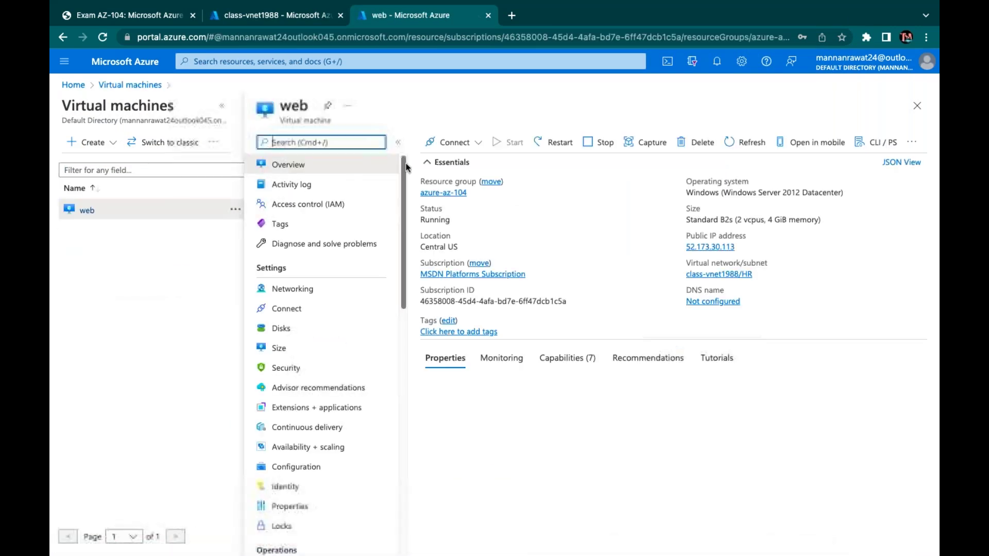
click(475, 142)
click(434, 204)
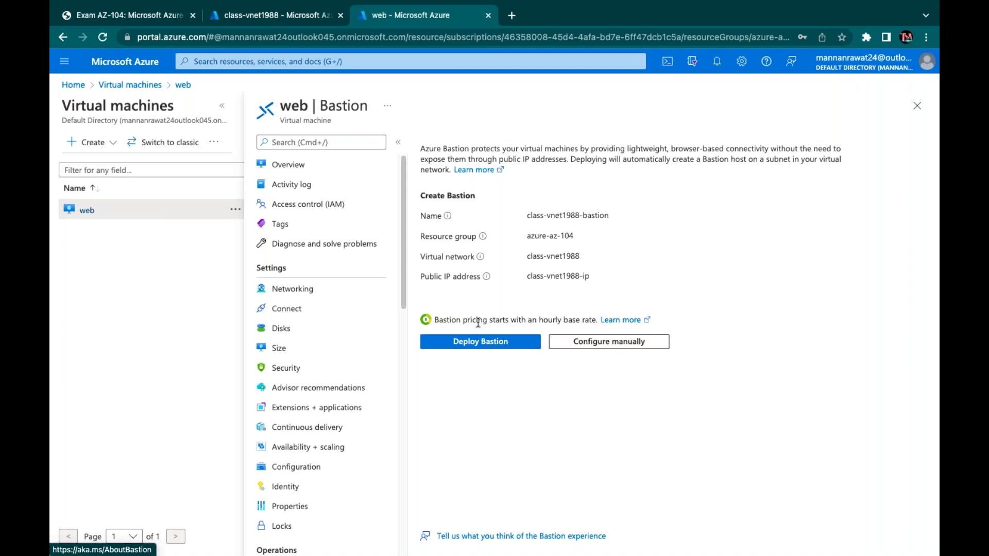
click(469, 342)
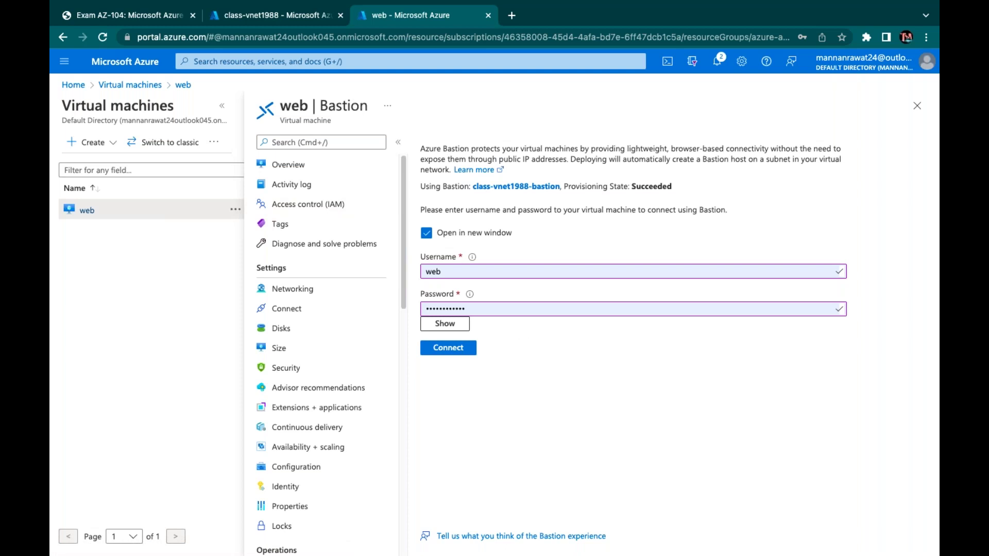
- Connect to the web virtual machine through Bastion in a new window and allow the session clipboard access
click(441, 350)
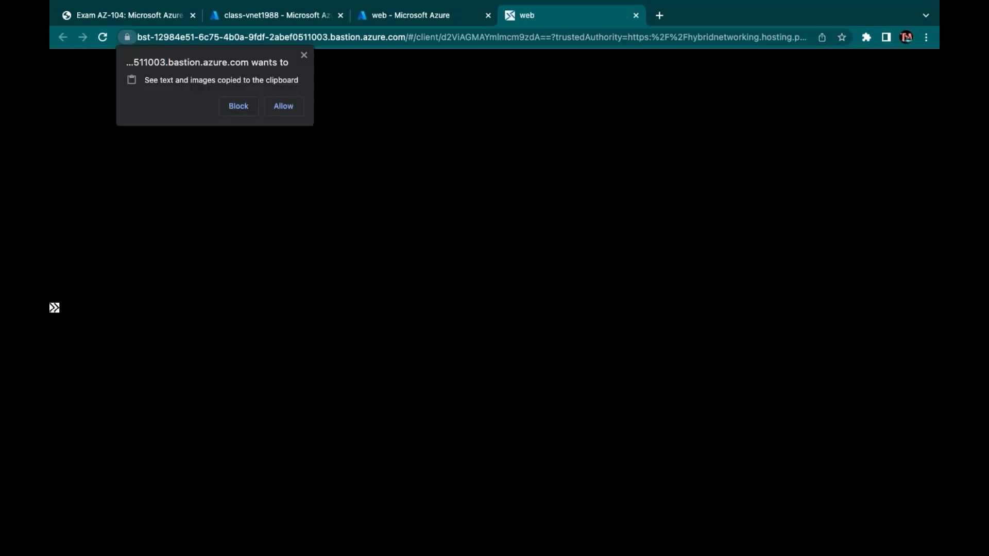
click(282, 107)
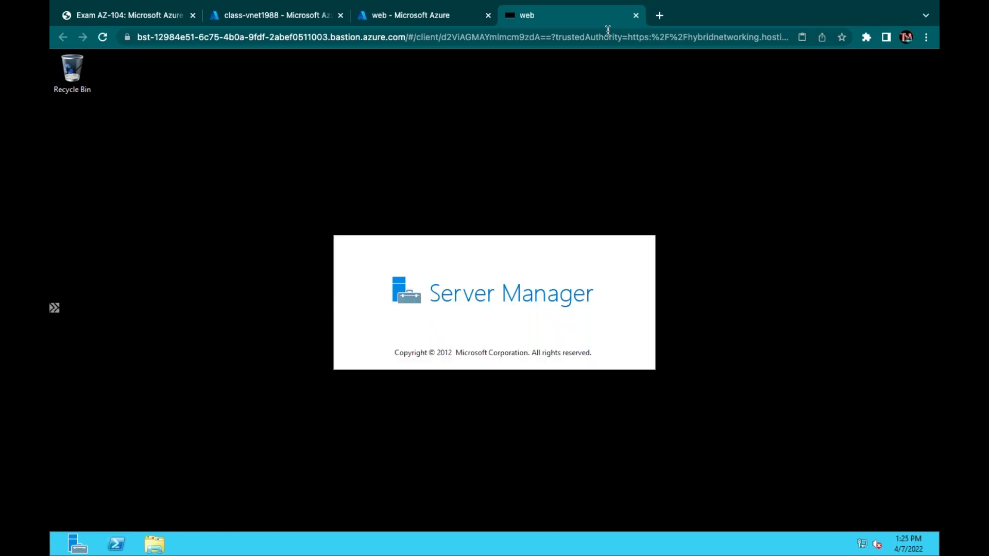
- Return to the web virtual machine's portal tab and examine the configuration of its public IP address, webip313
click(411, 15)
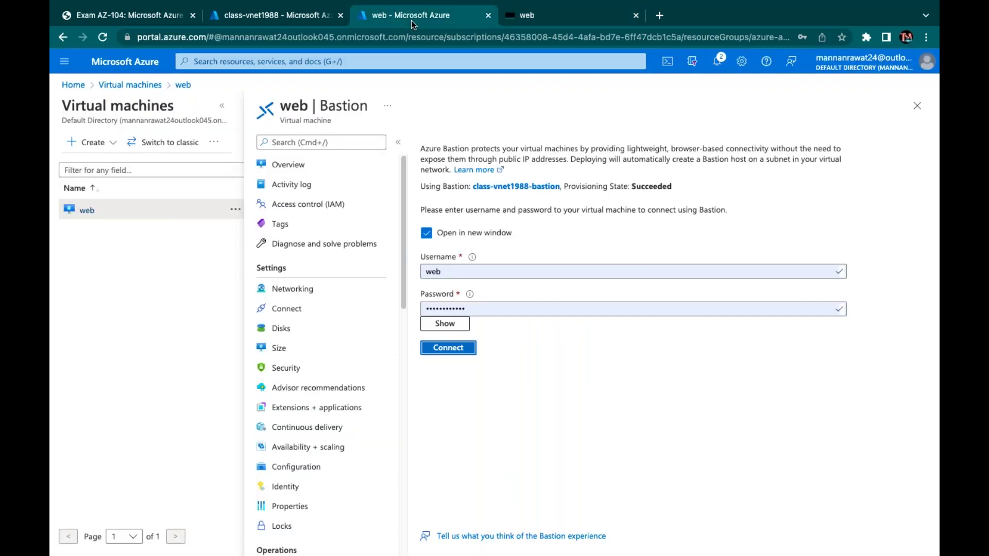
click(298, 165)
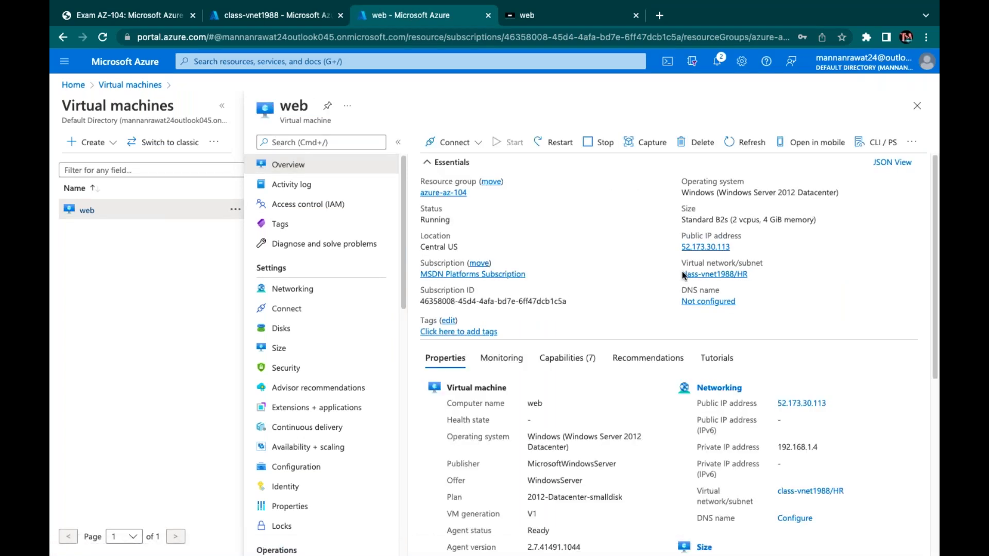
click(709, 248)
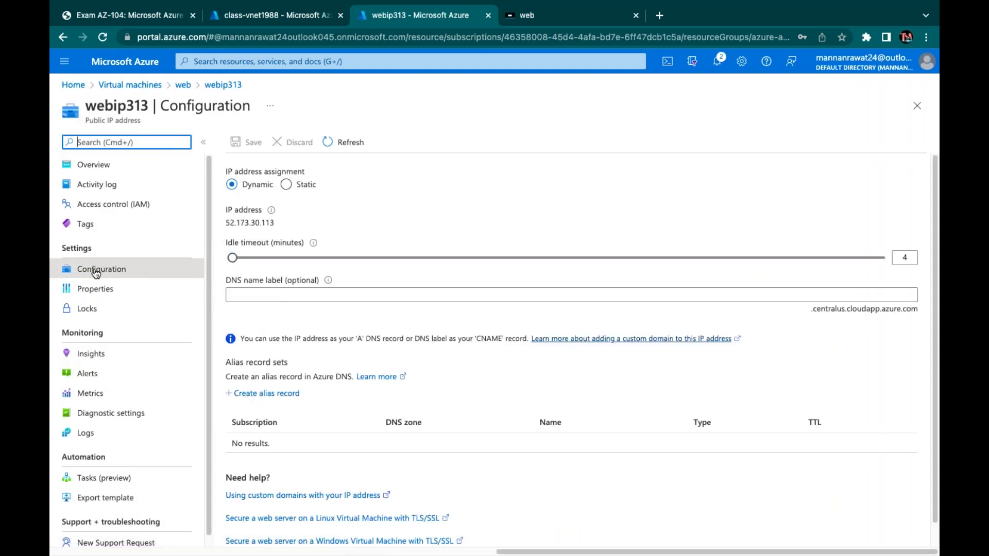
click(146, 271)
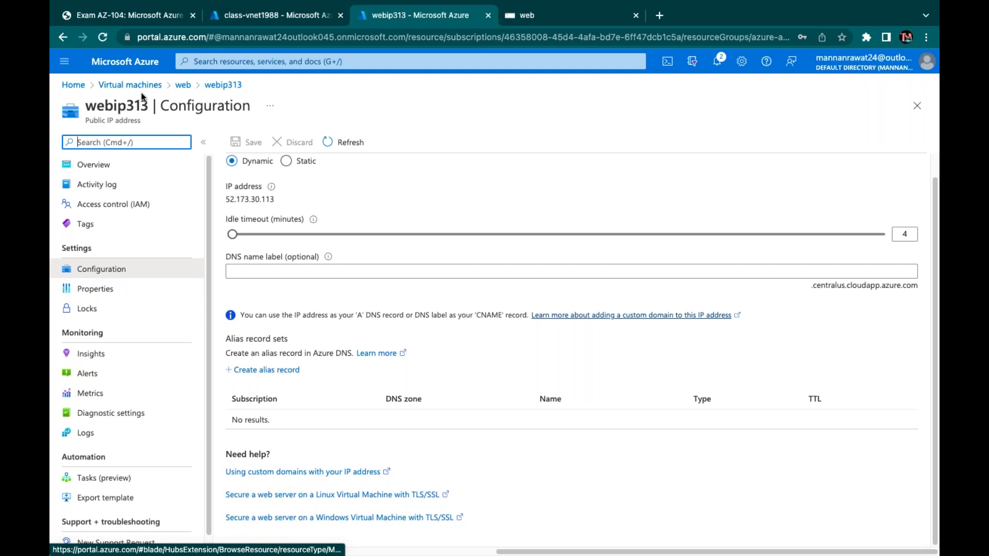
- Go back to the web virtual machine and open its network interface web643 from the networking settings
click(183, 85)
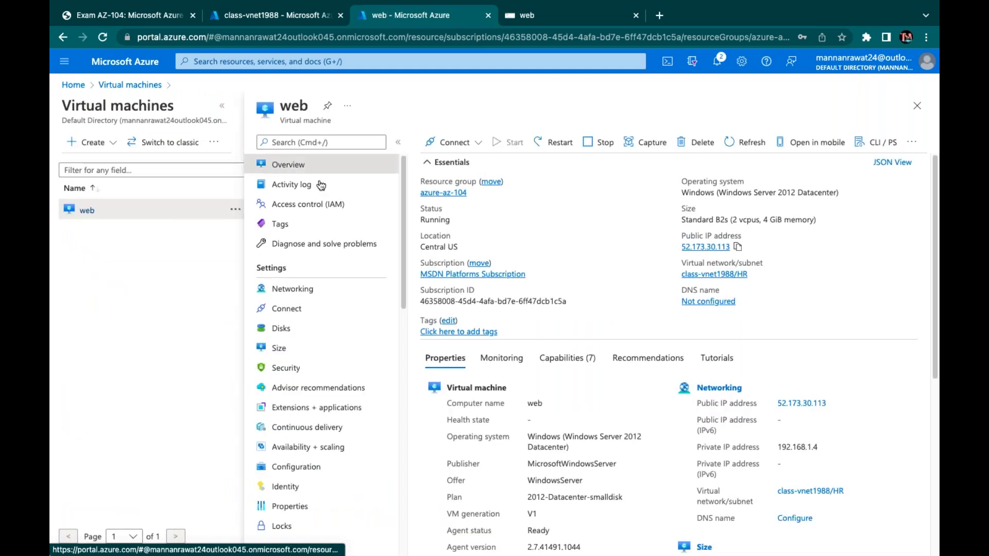
click(294, 291)
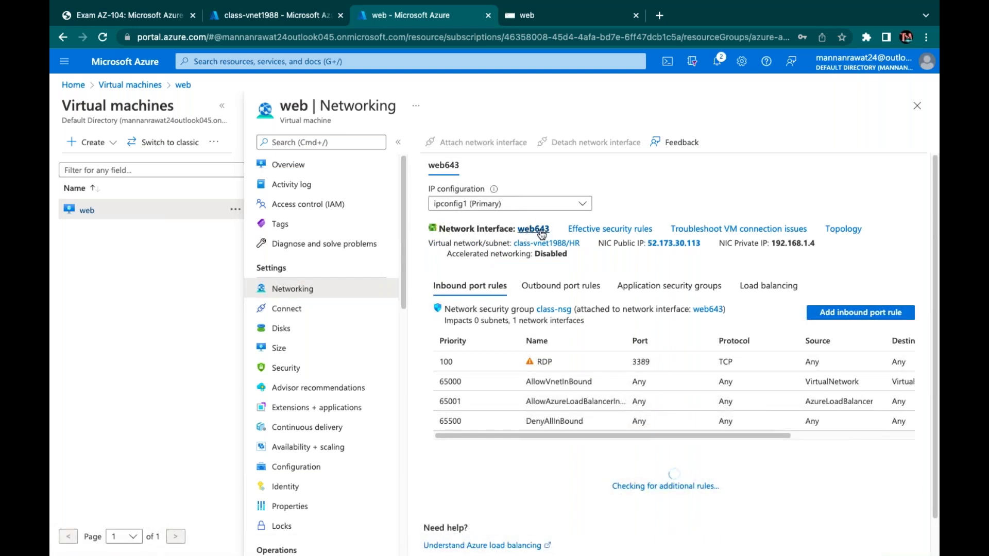
click(533, 229)
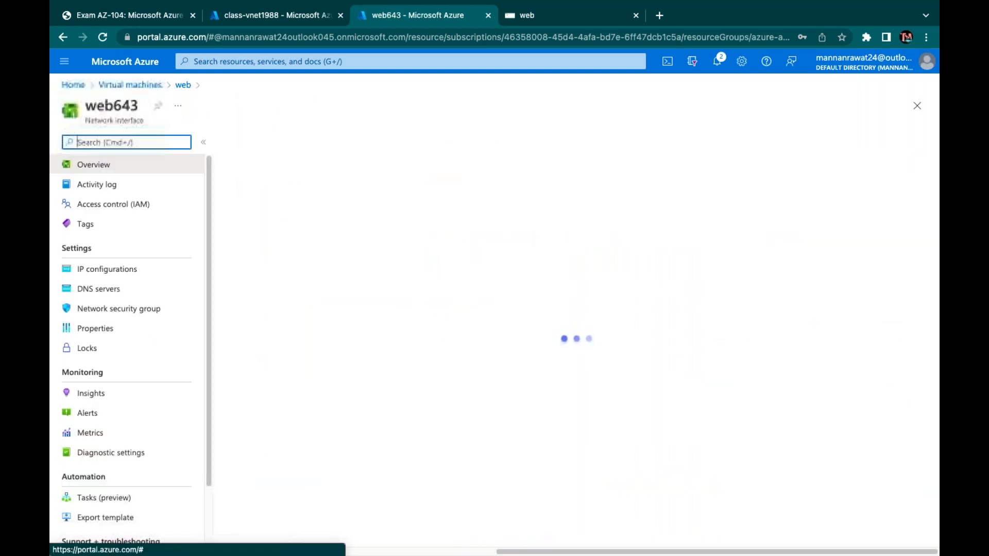